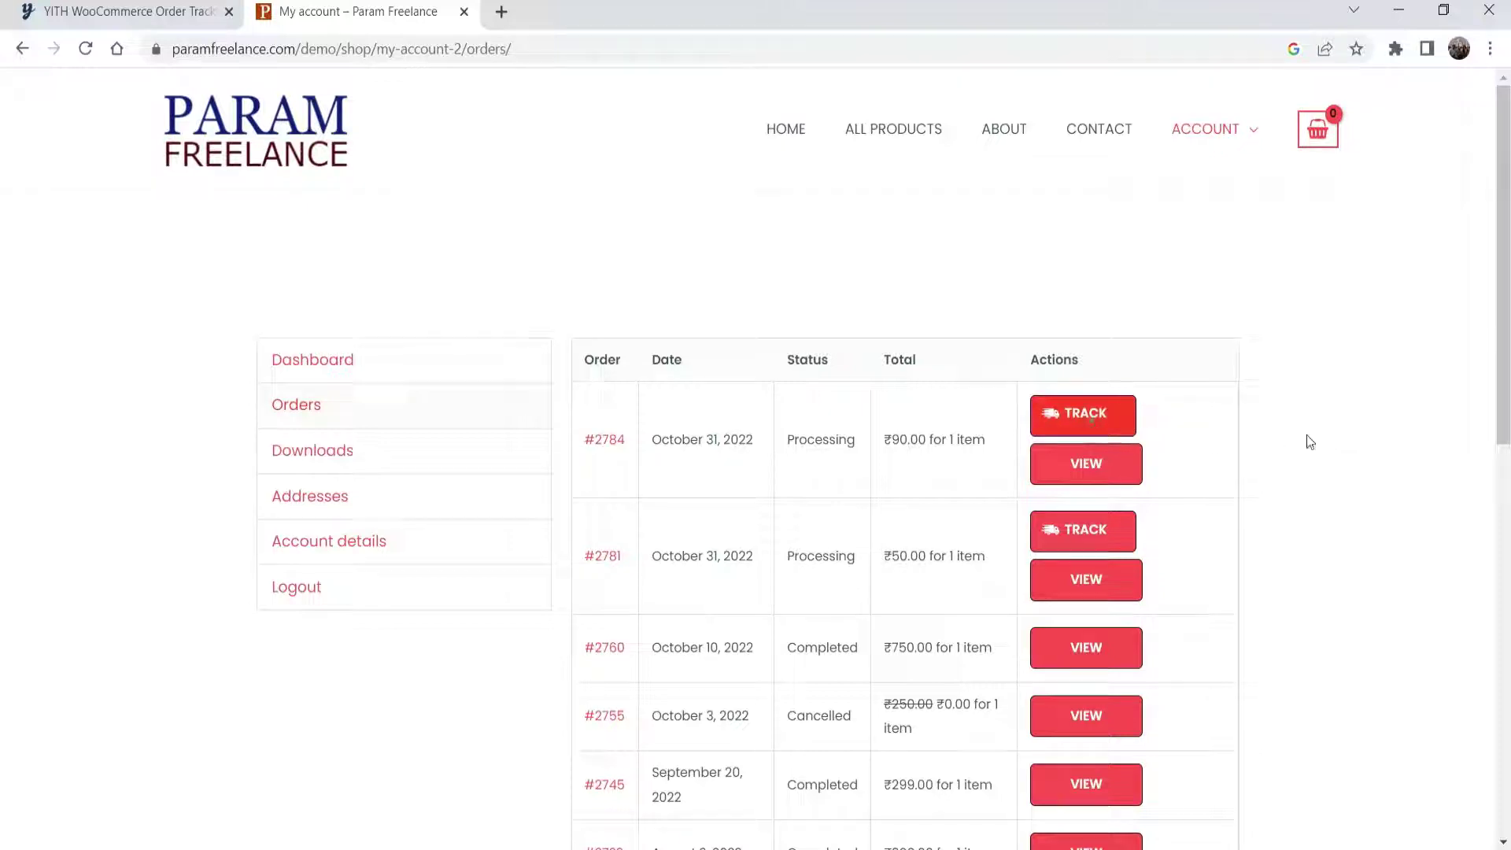
Track the most recent order in the customer's orders list on the carrier's website.
left_click(1083, 415)
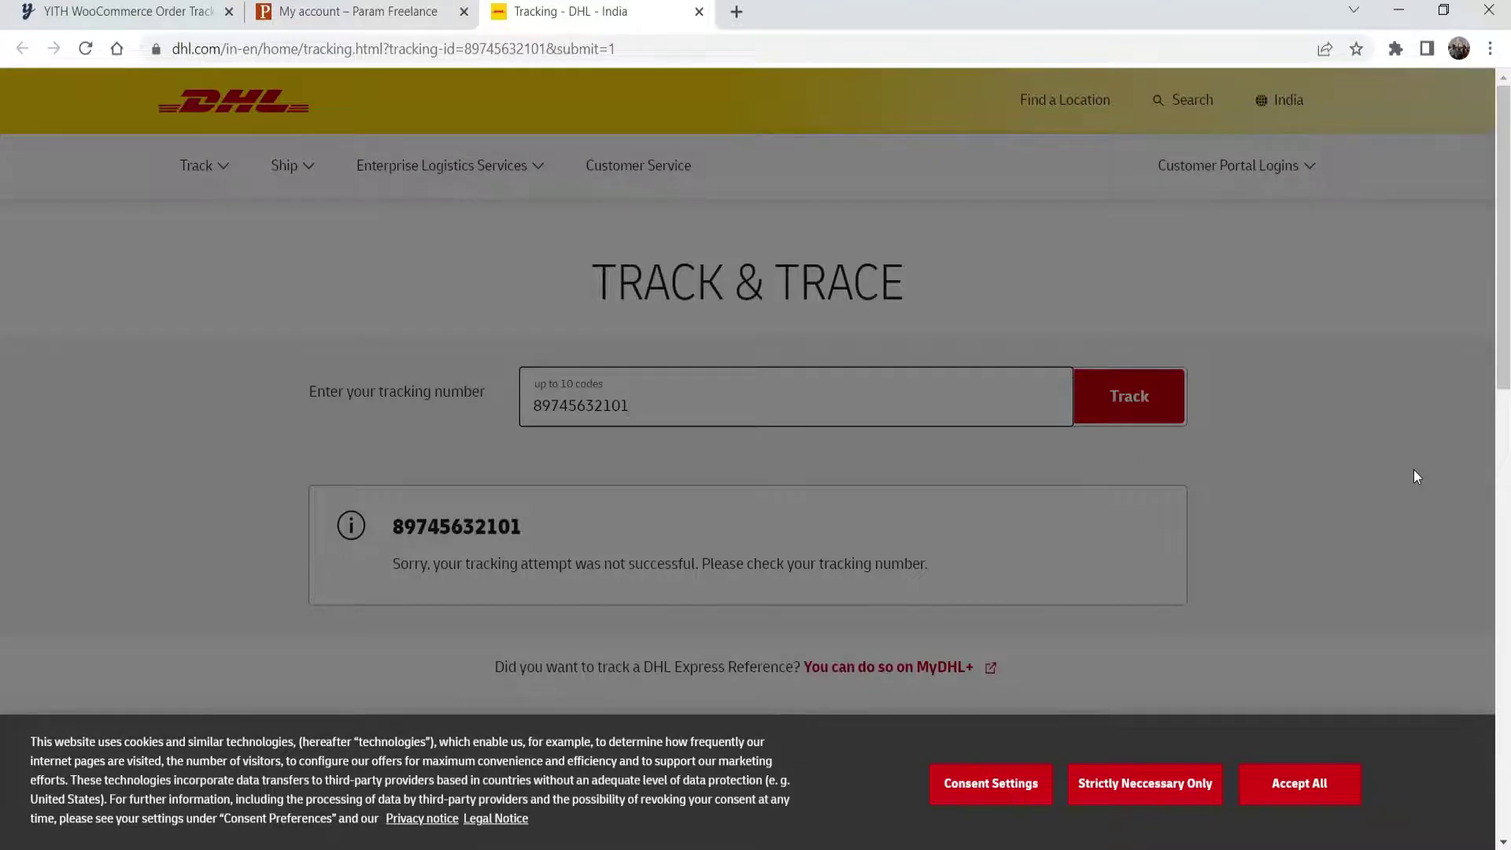
Switch to the order's edit page in WordPress, review its tracking code, keep DHL as the carrier, and update the order.
key("alt+Tab")
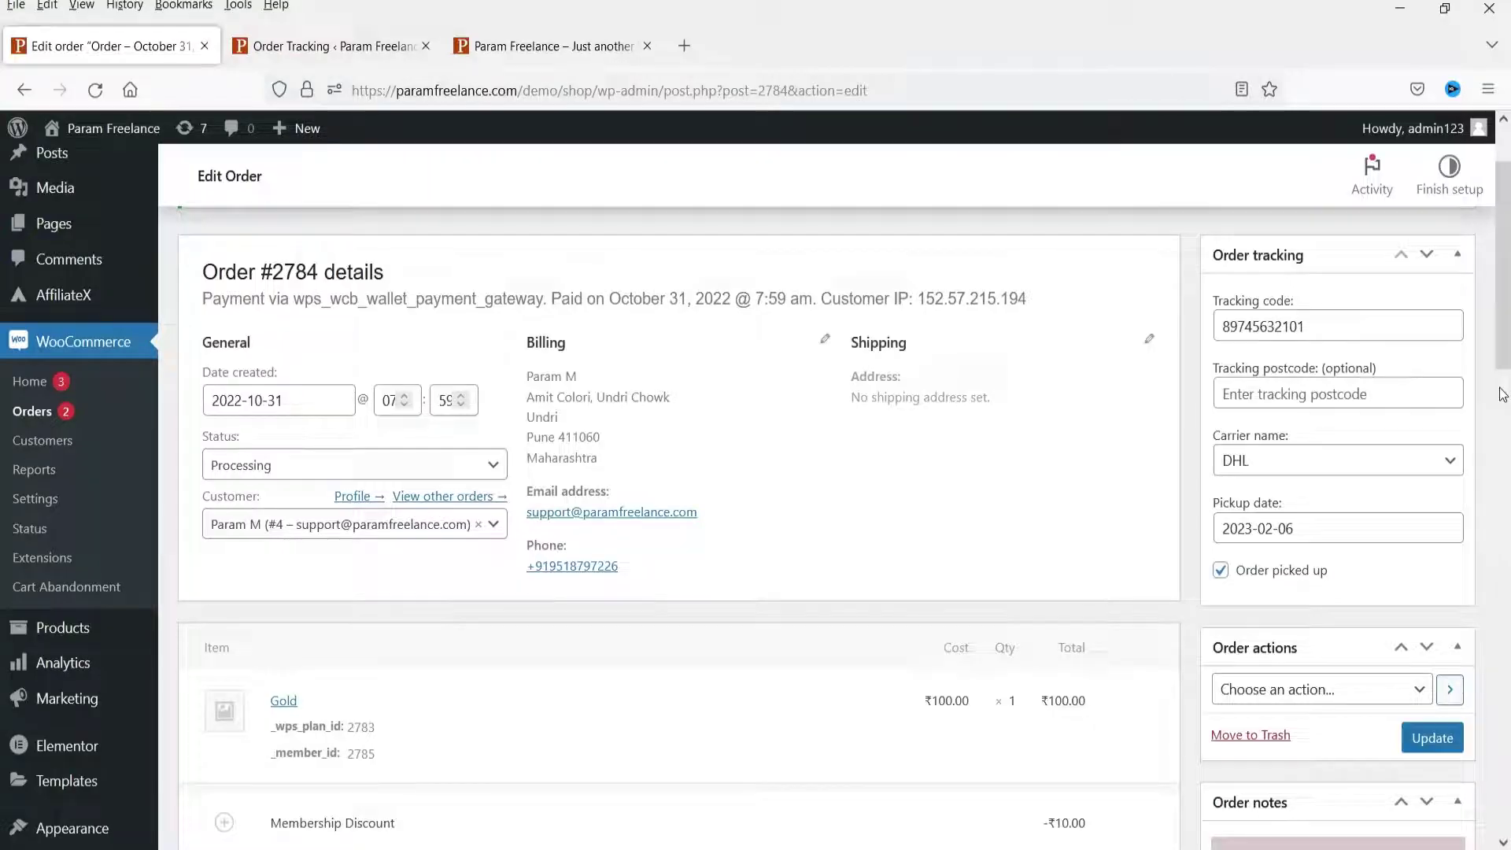
double_click(1319, 326)
left_click(1259, 463)
left_click(1259, 464)
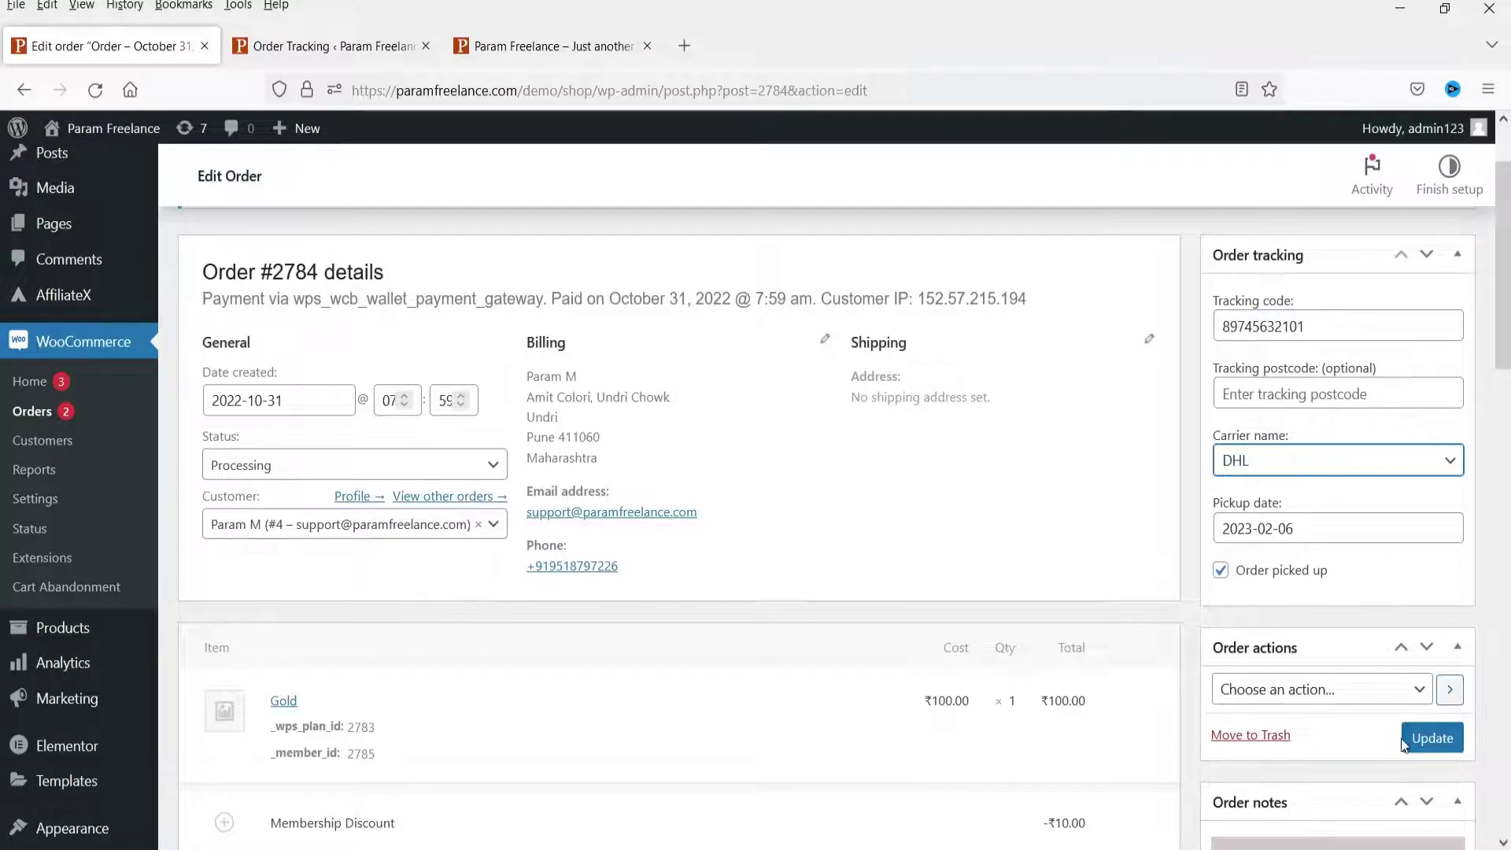
left_click(1434, 739)
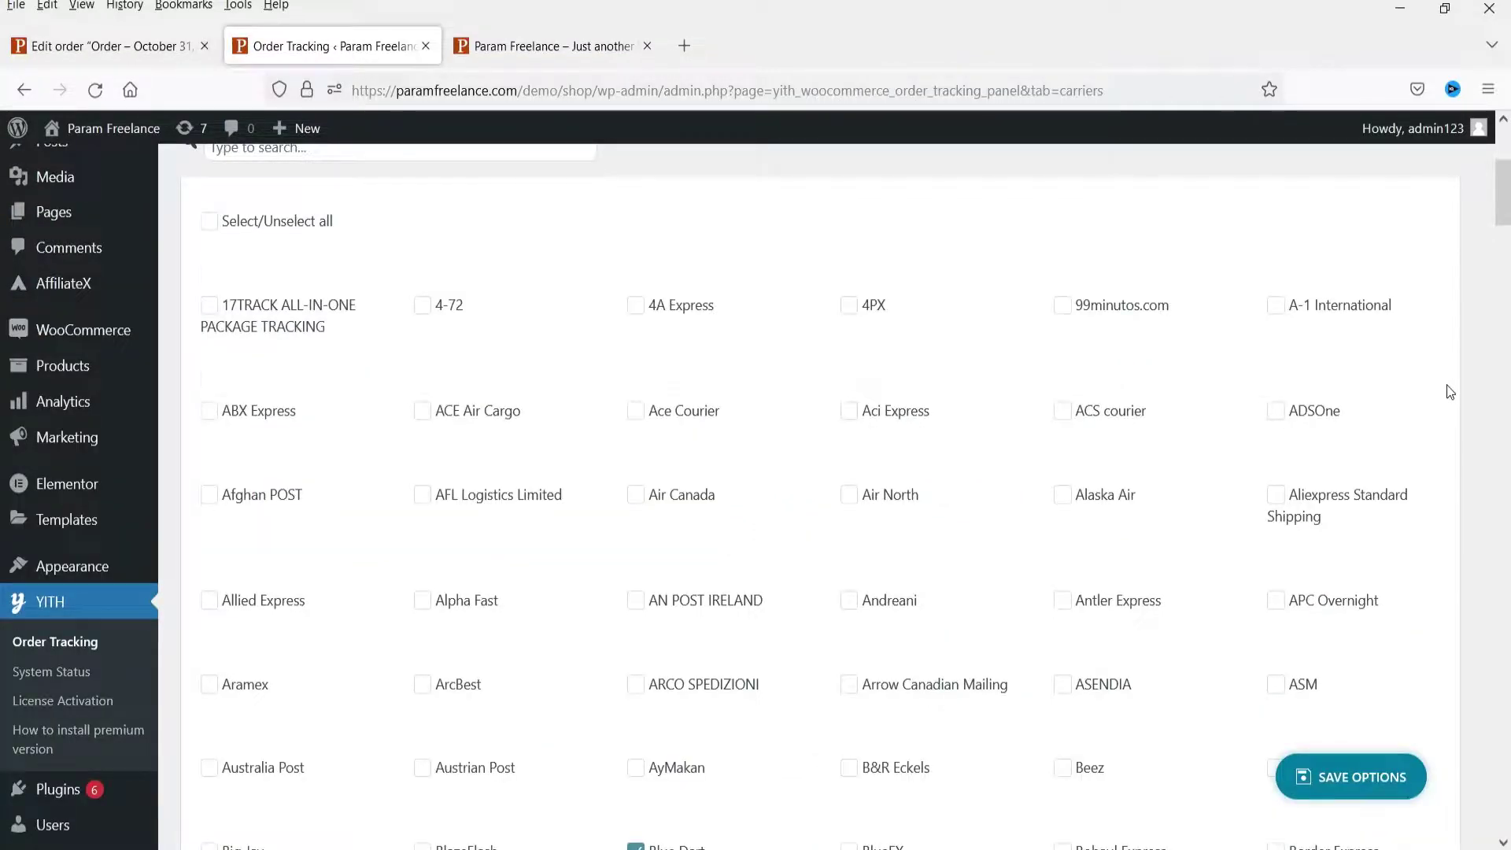
Examine the list of shipping carriers offered in the Order Tracking plugin's settings.
scroll(1450, 391, "down", 10)
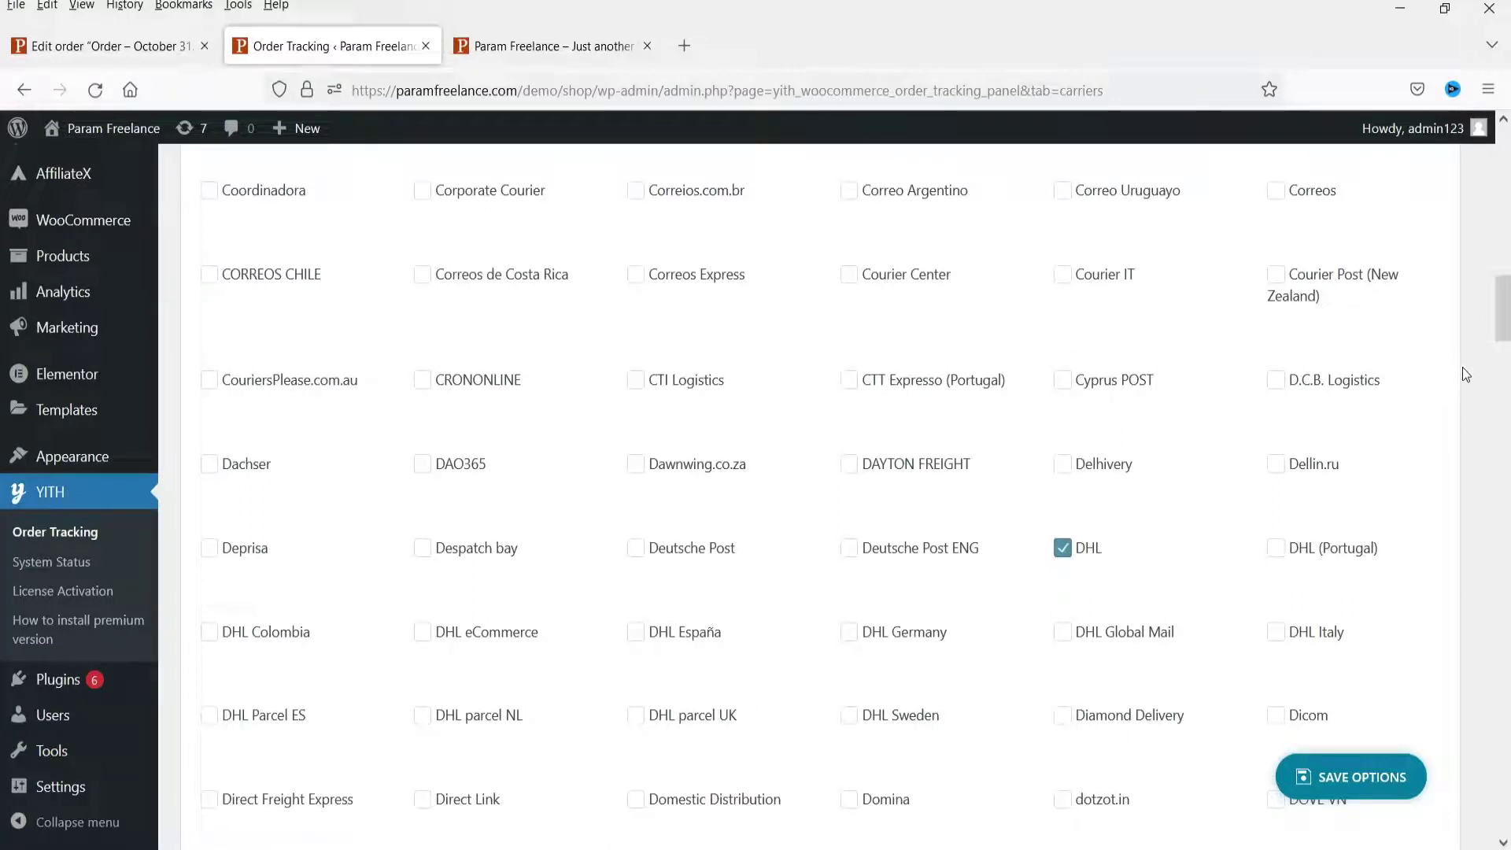
scroll(1479, 390, "up", 10)
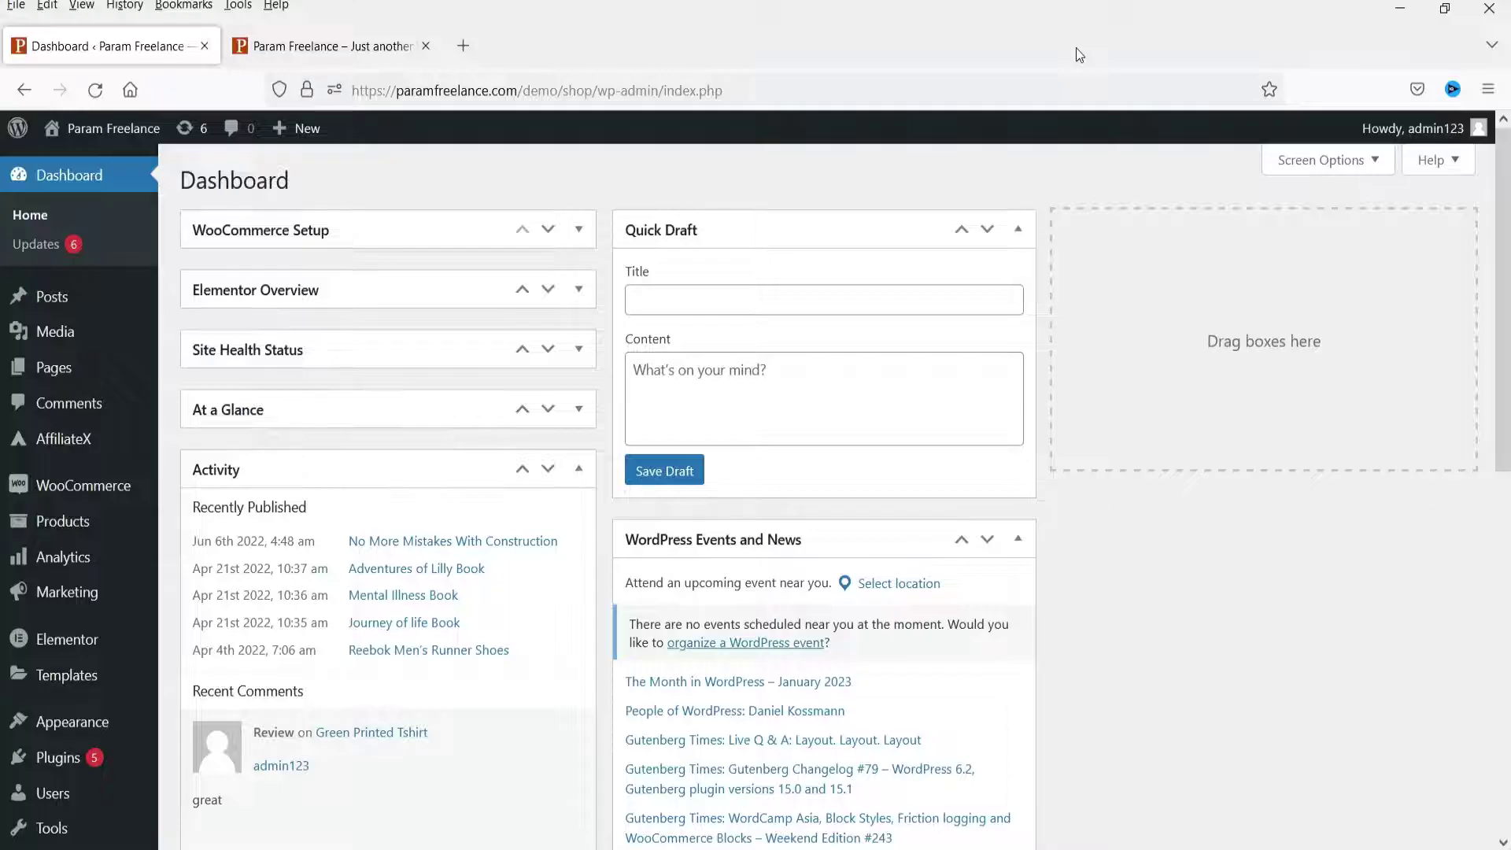
Search the plugin directory for "woocommerce order & shipment tracking".
mouse_move(87, 757)
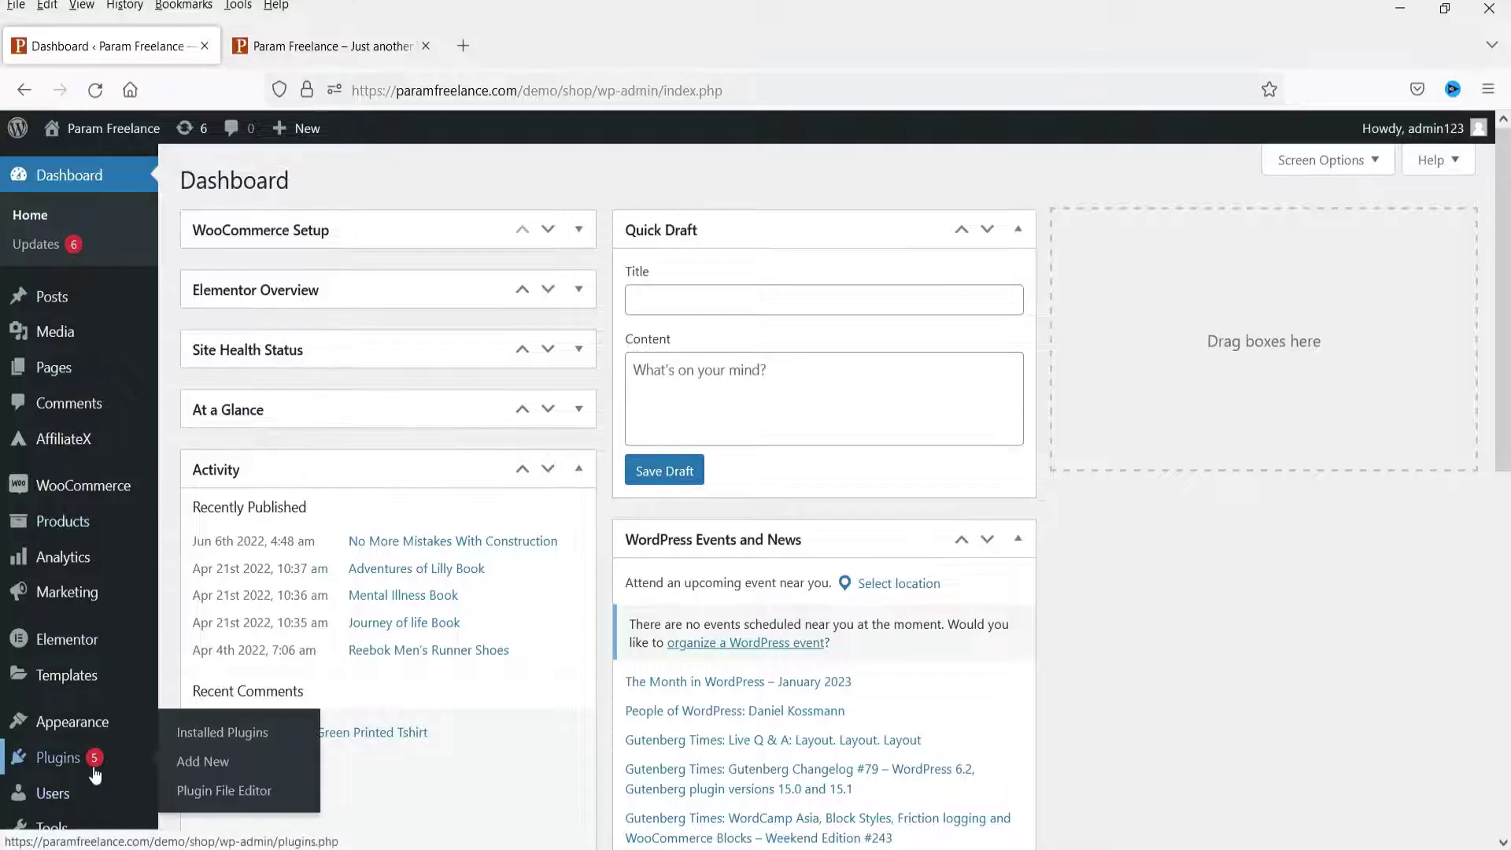
left_click(211, 762)
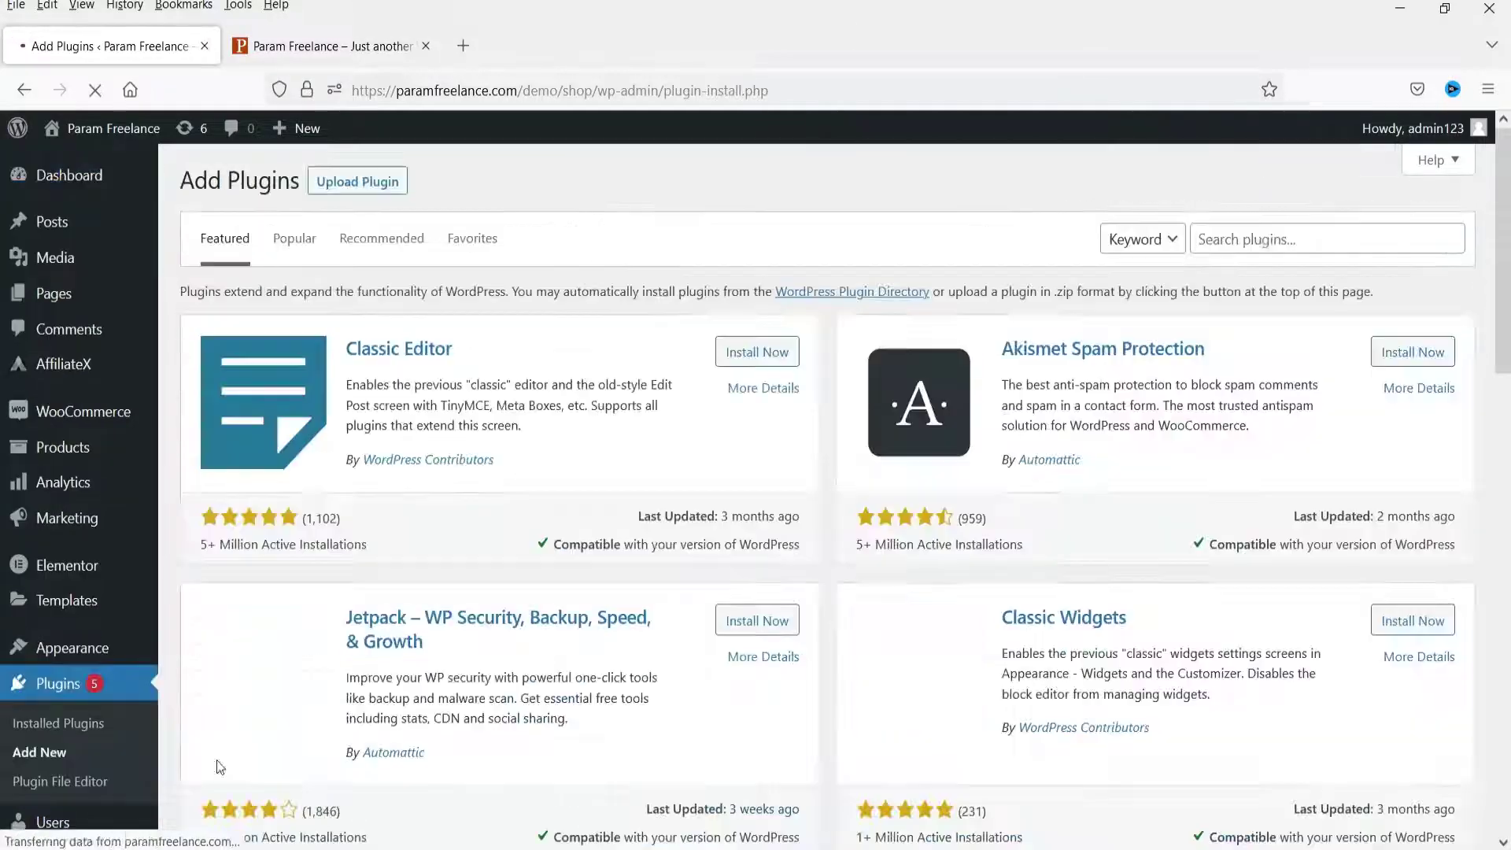
type("wooco")
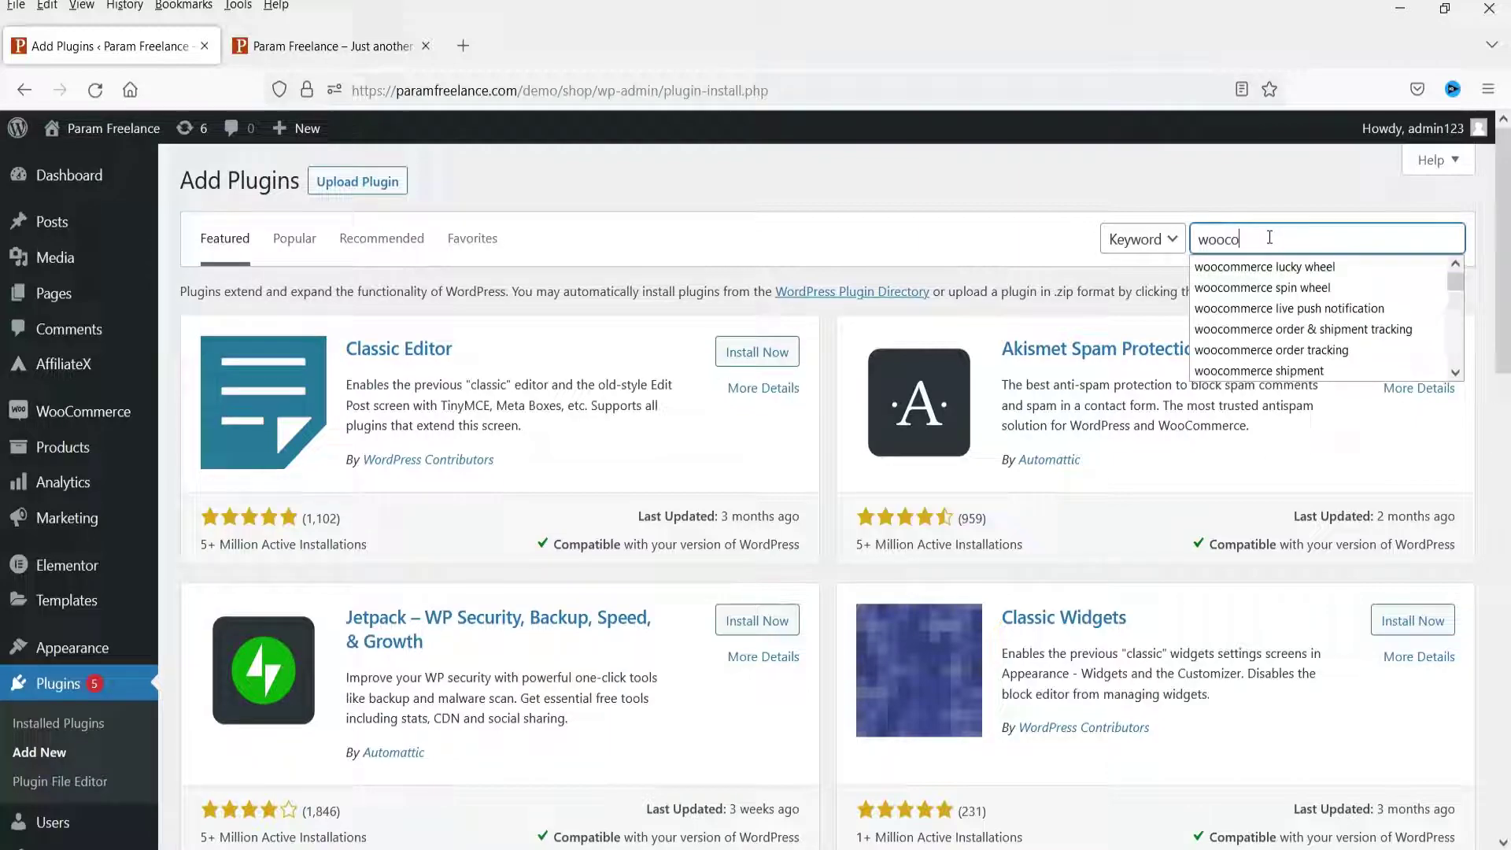
type("mmerce order")
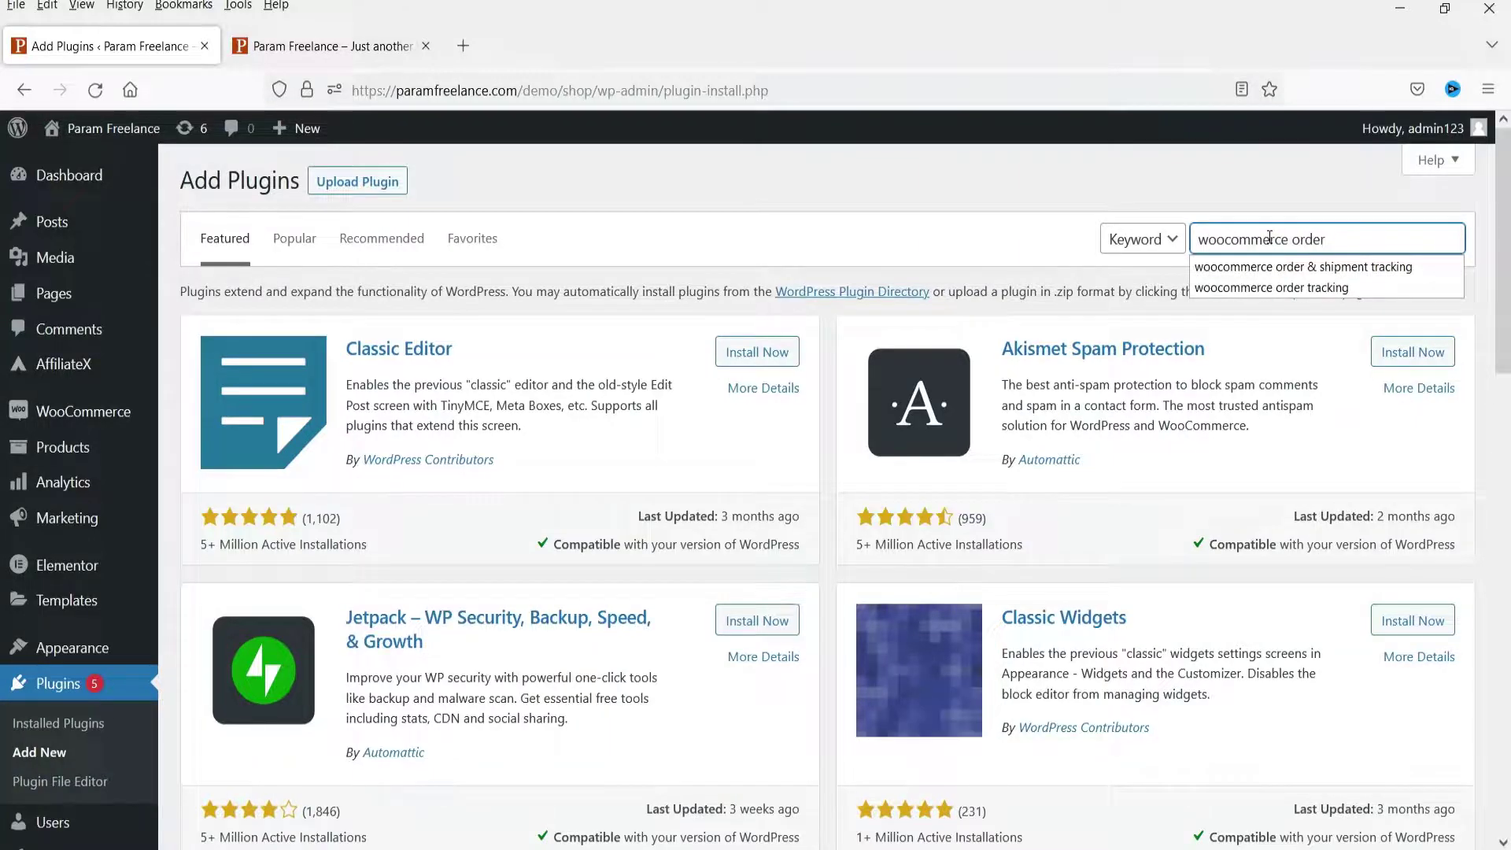
type(" & shipme")
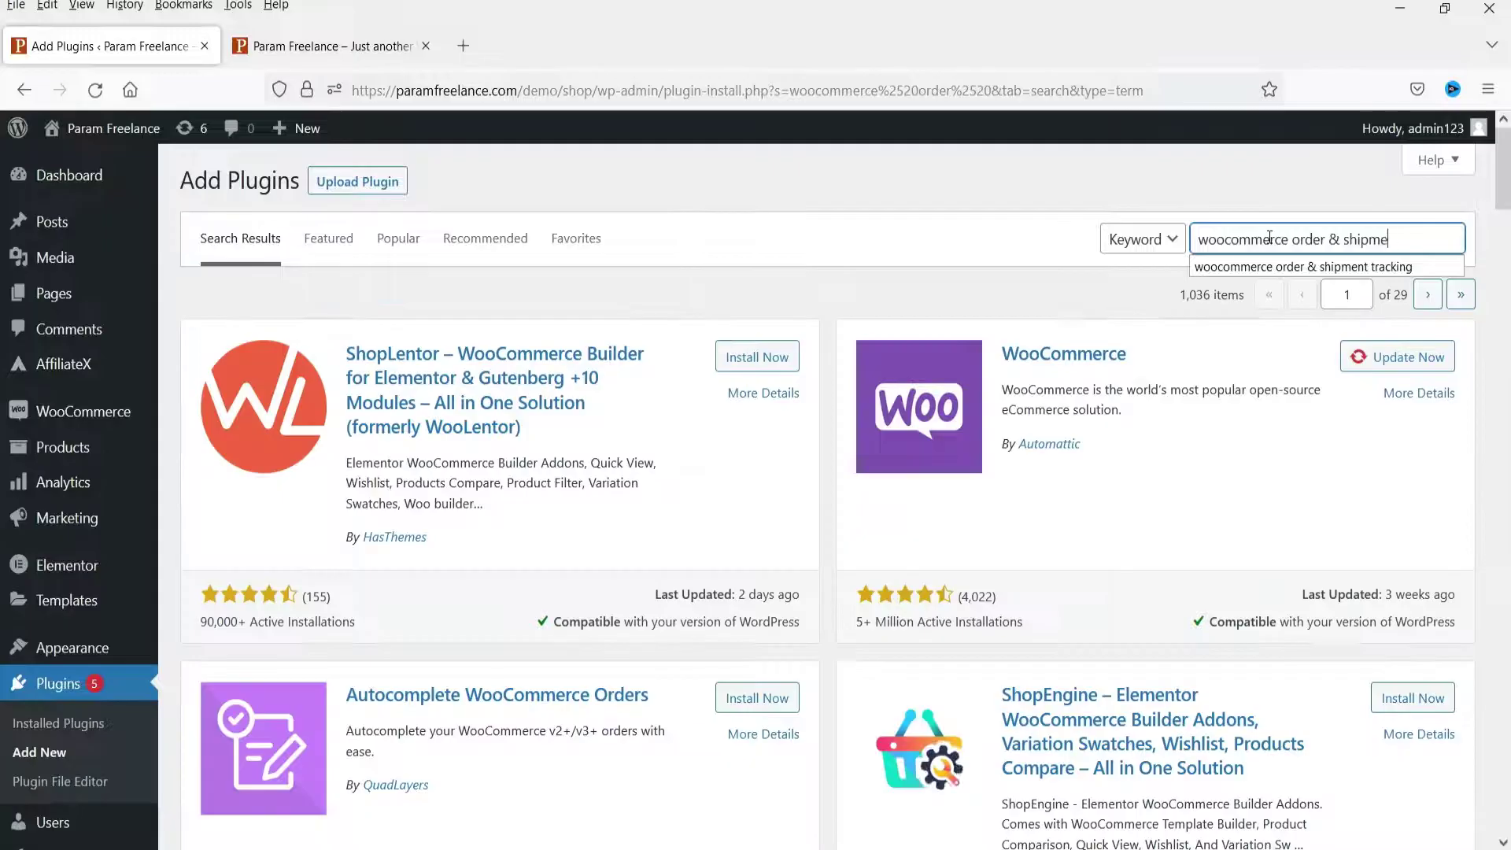
type("nt tracking")
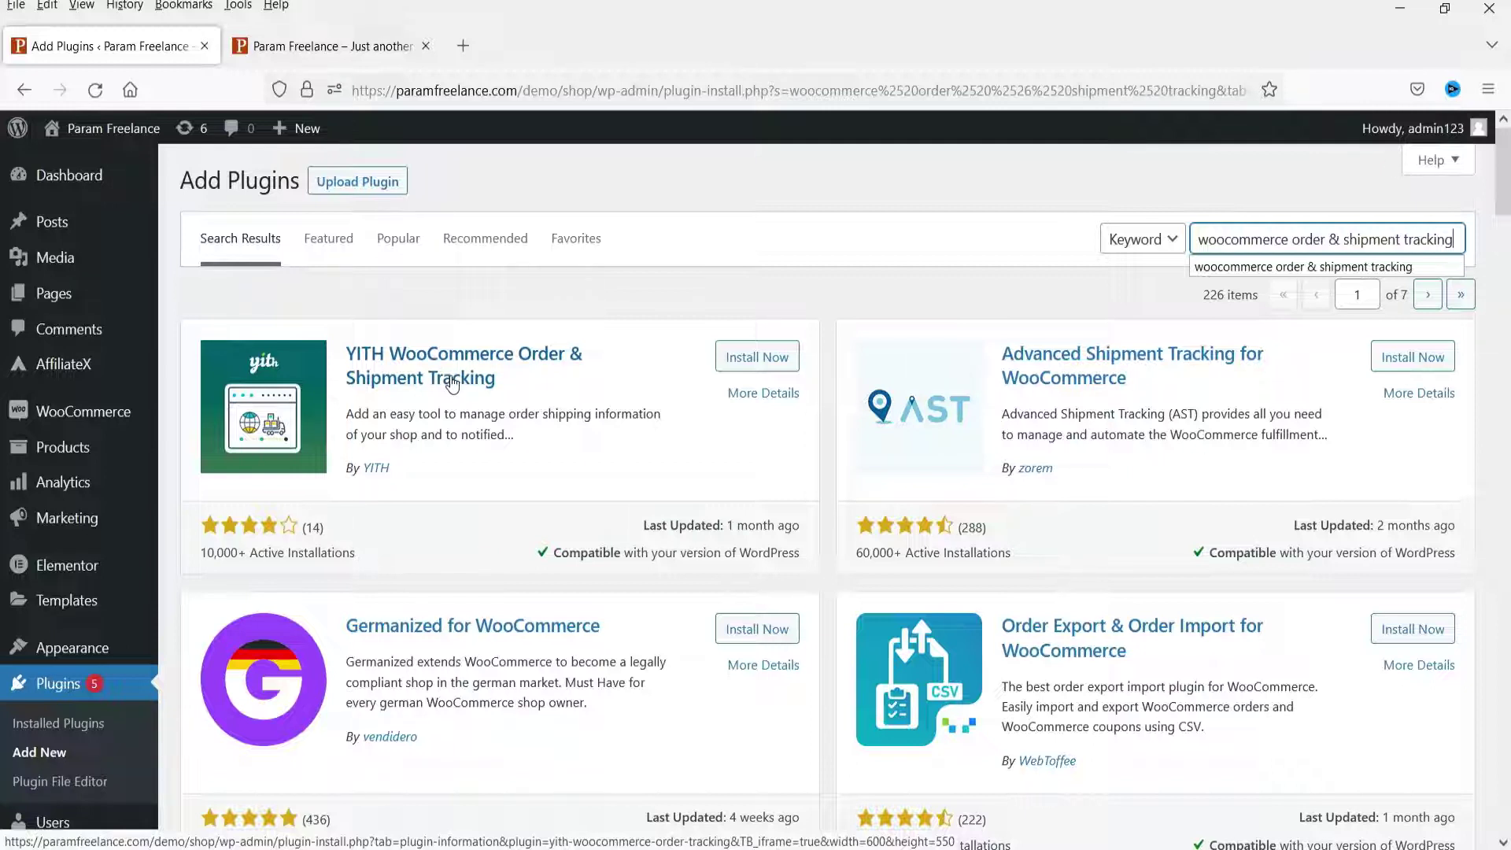
Install and activate YITH WooCommerce Order & Shipment Tracking, and open its settings.
left_click(748, 355)
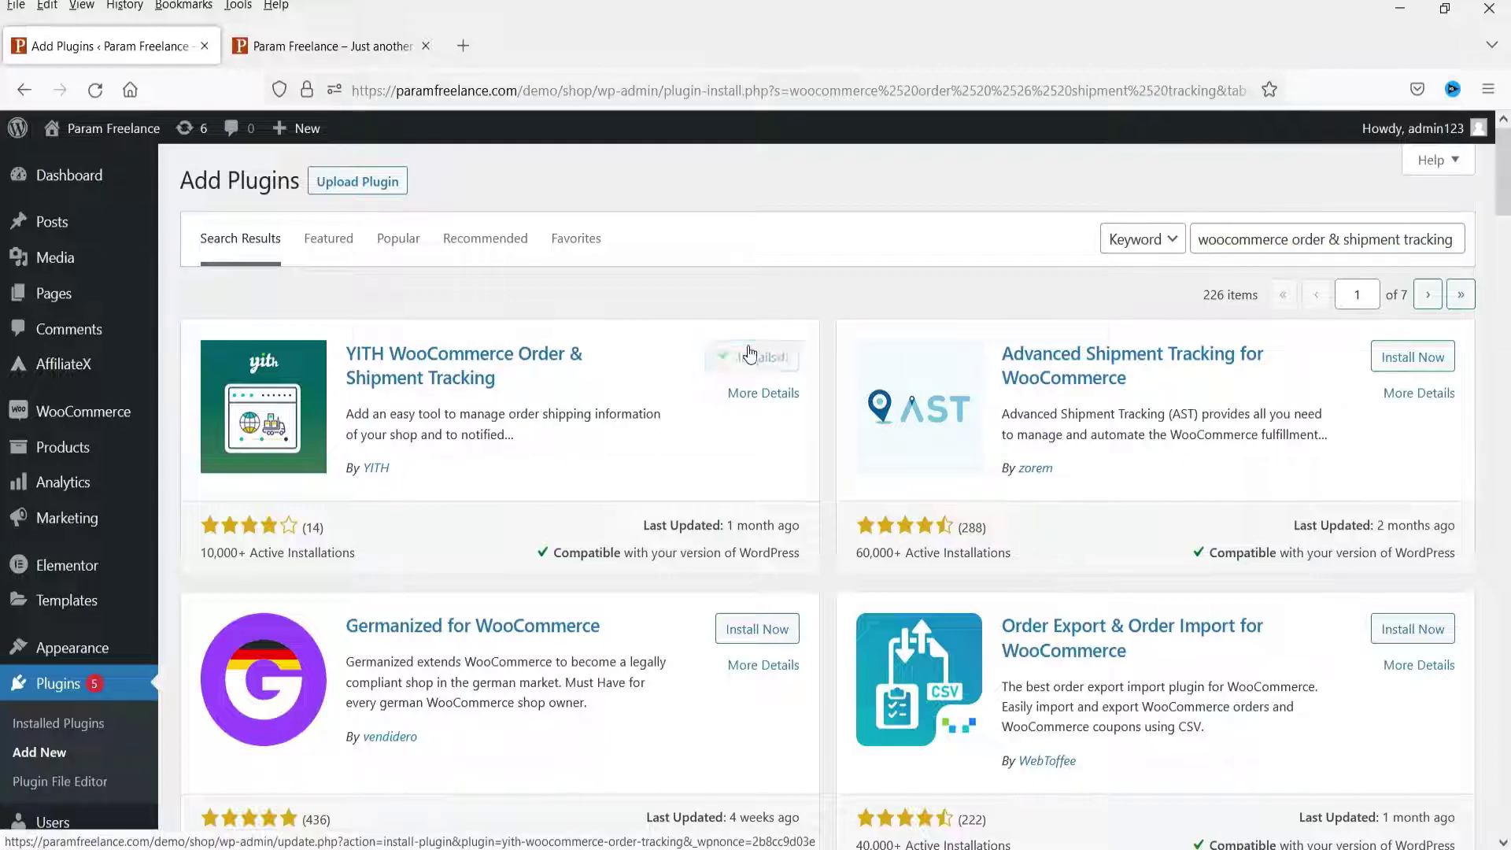
left_click(756, 358)
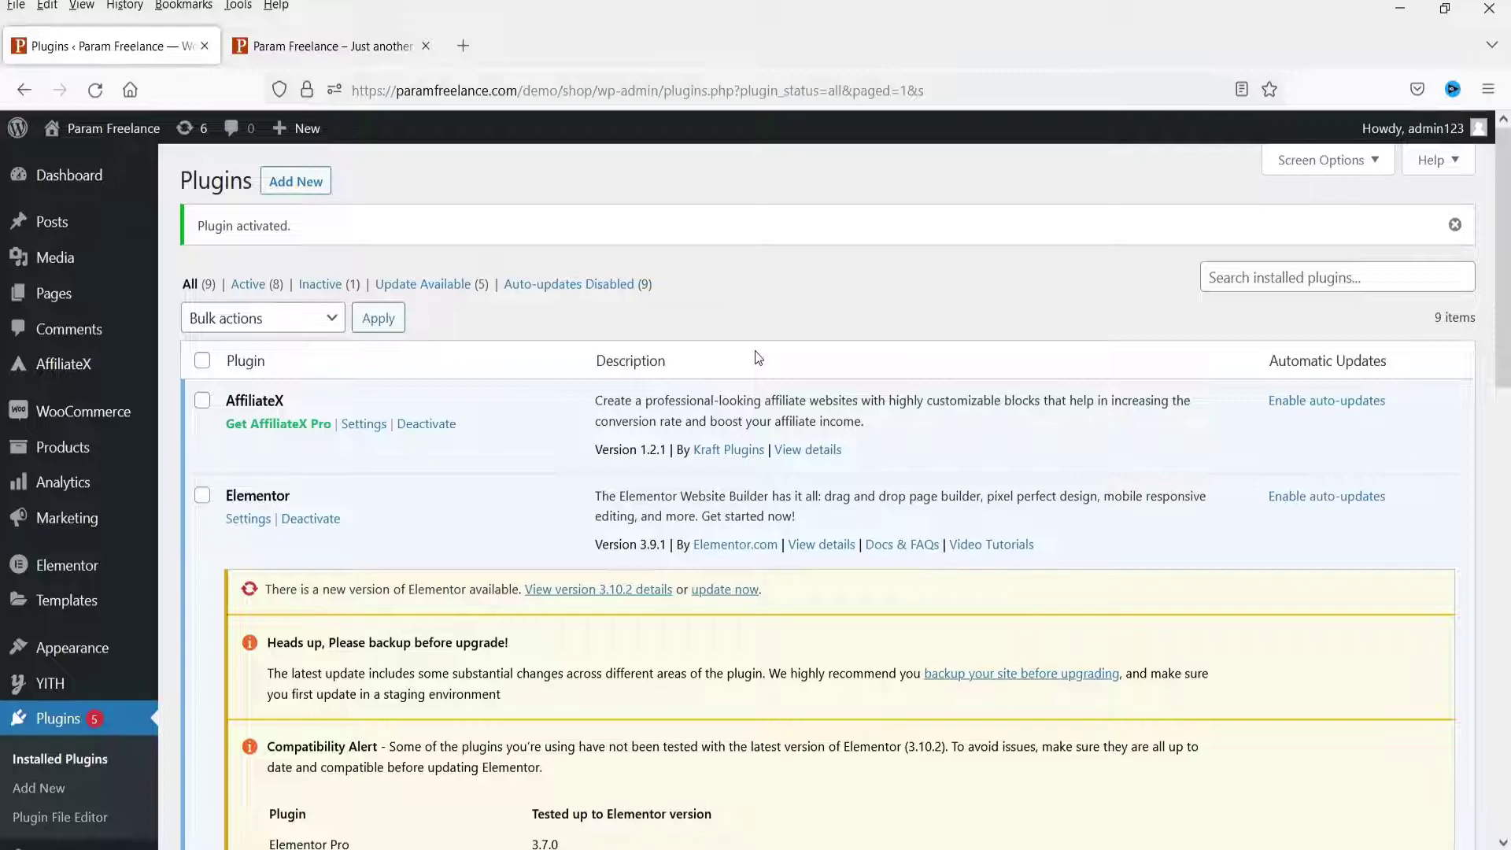
mouse_move(48, 688)
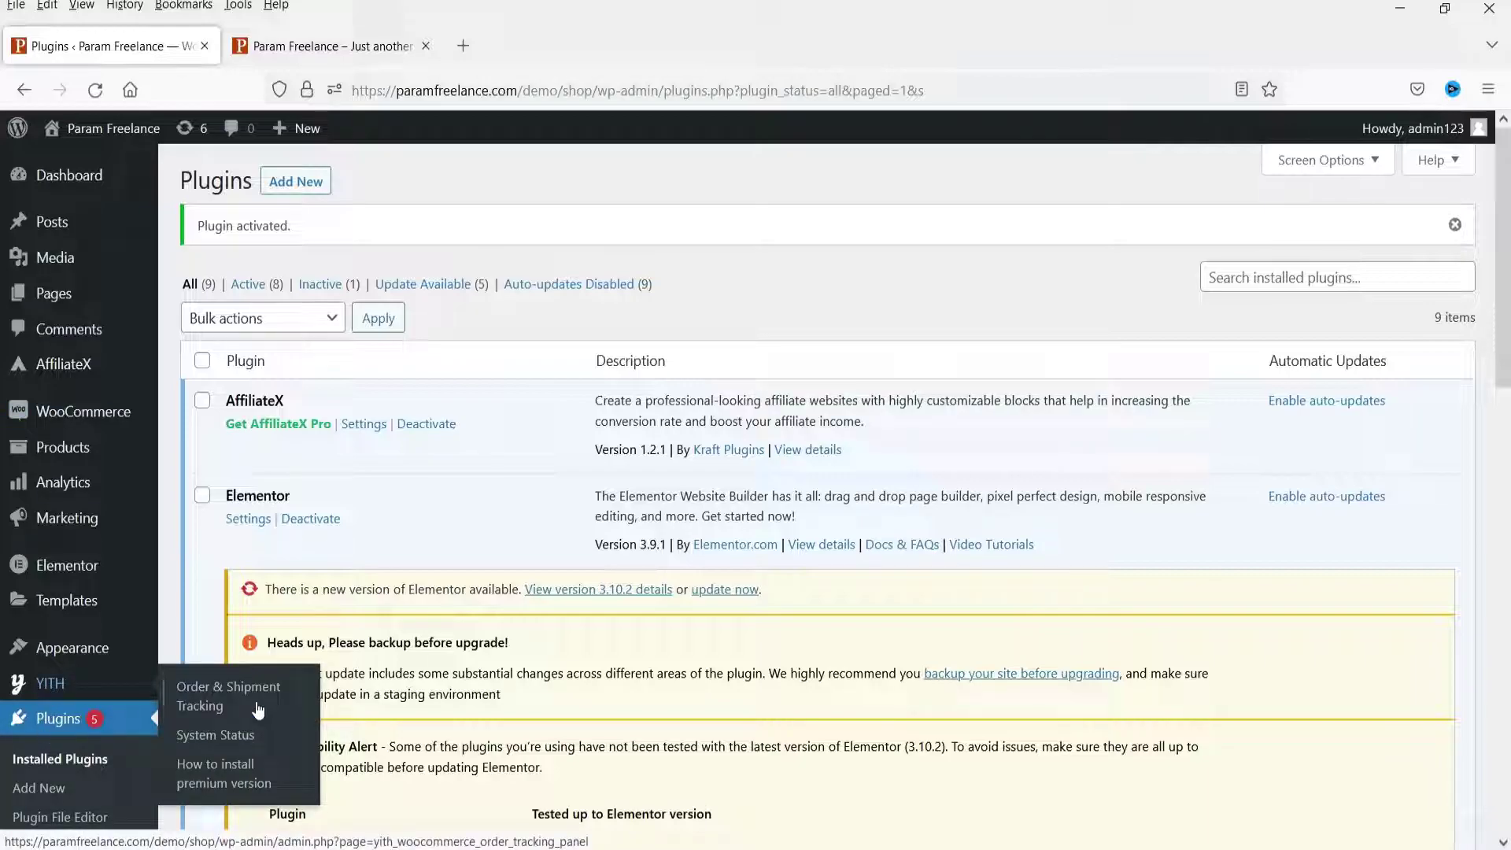
left_click(209, 708)
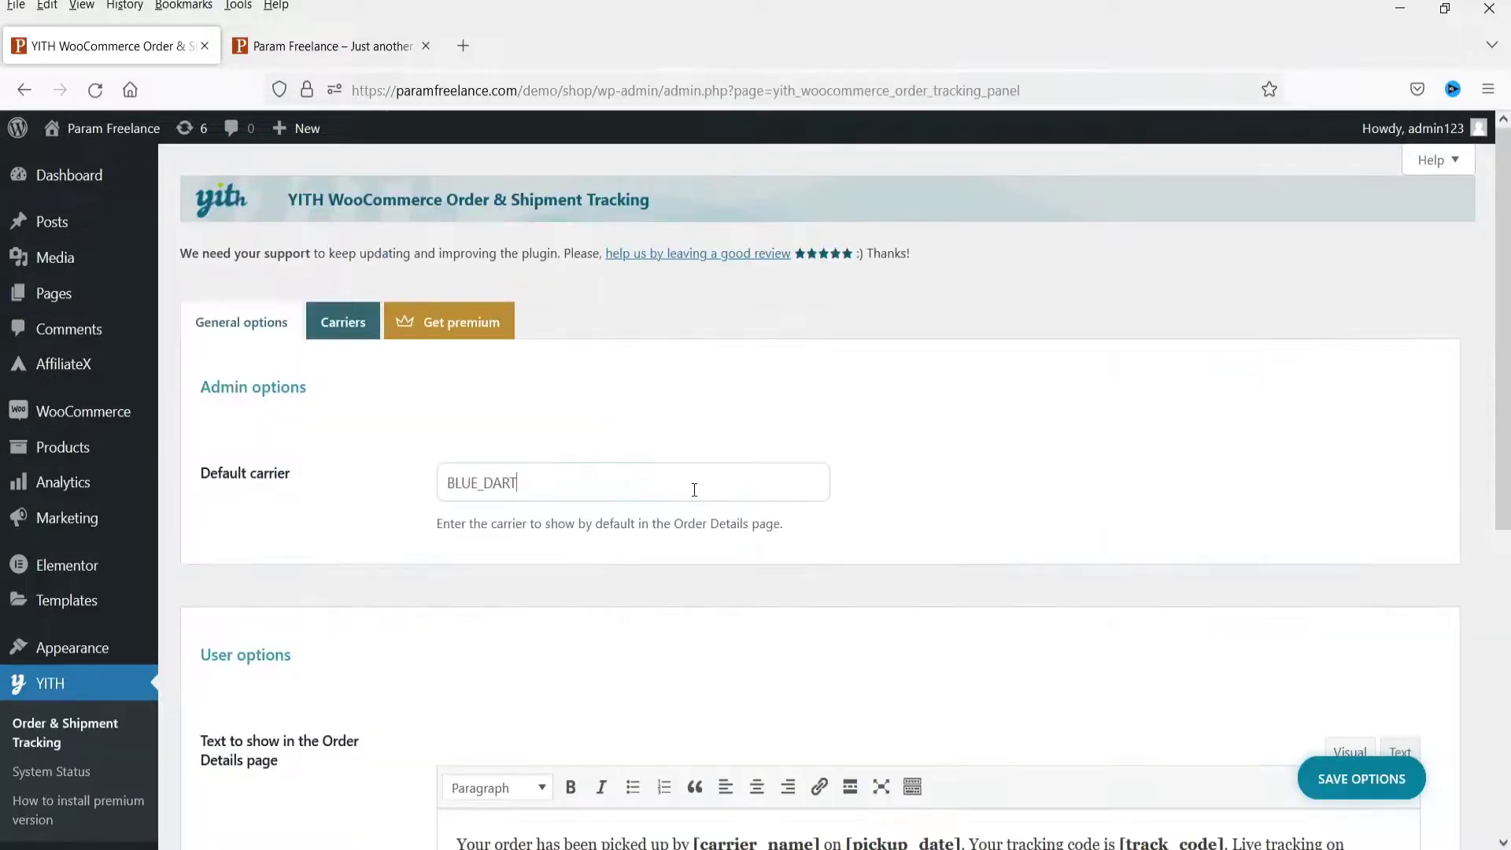
Clear the default carrier, leave without saving that change, and look over the plugin's Carriers section.
double_click(706, 488)
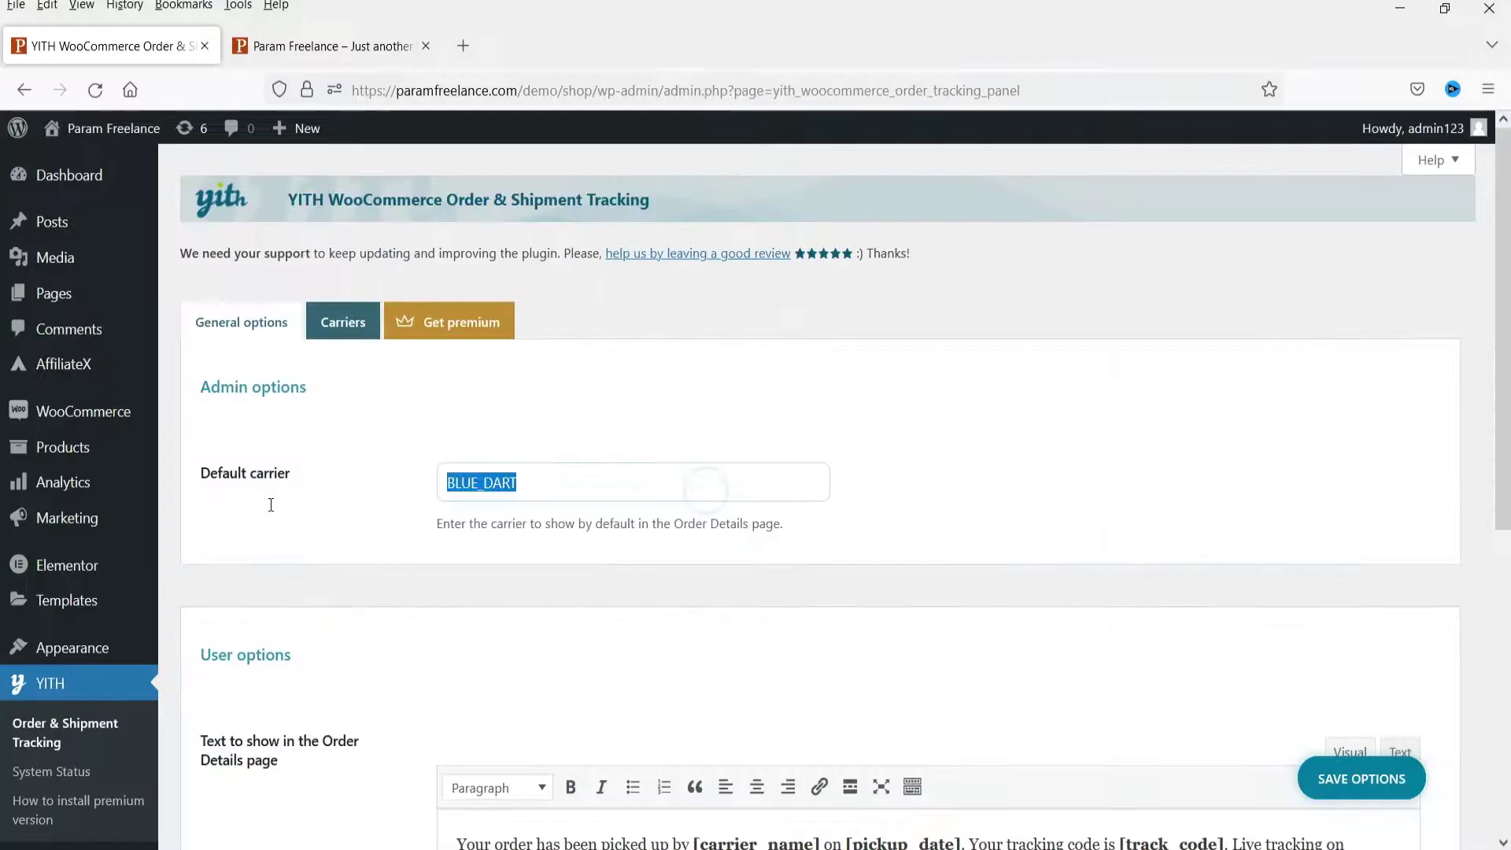
key("BackSpace")
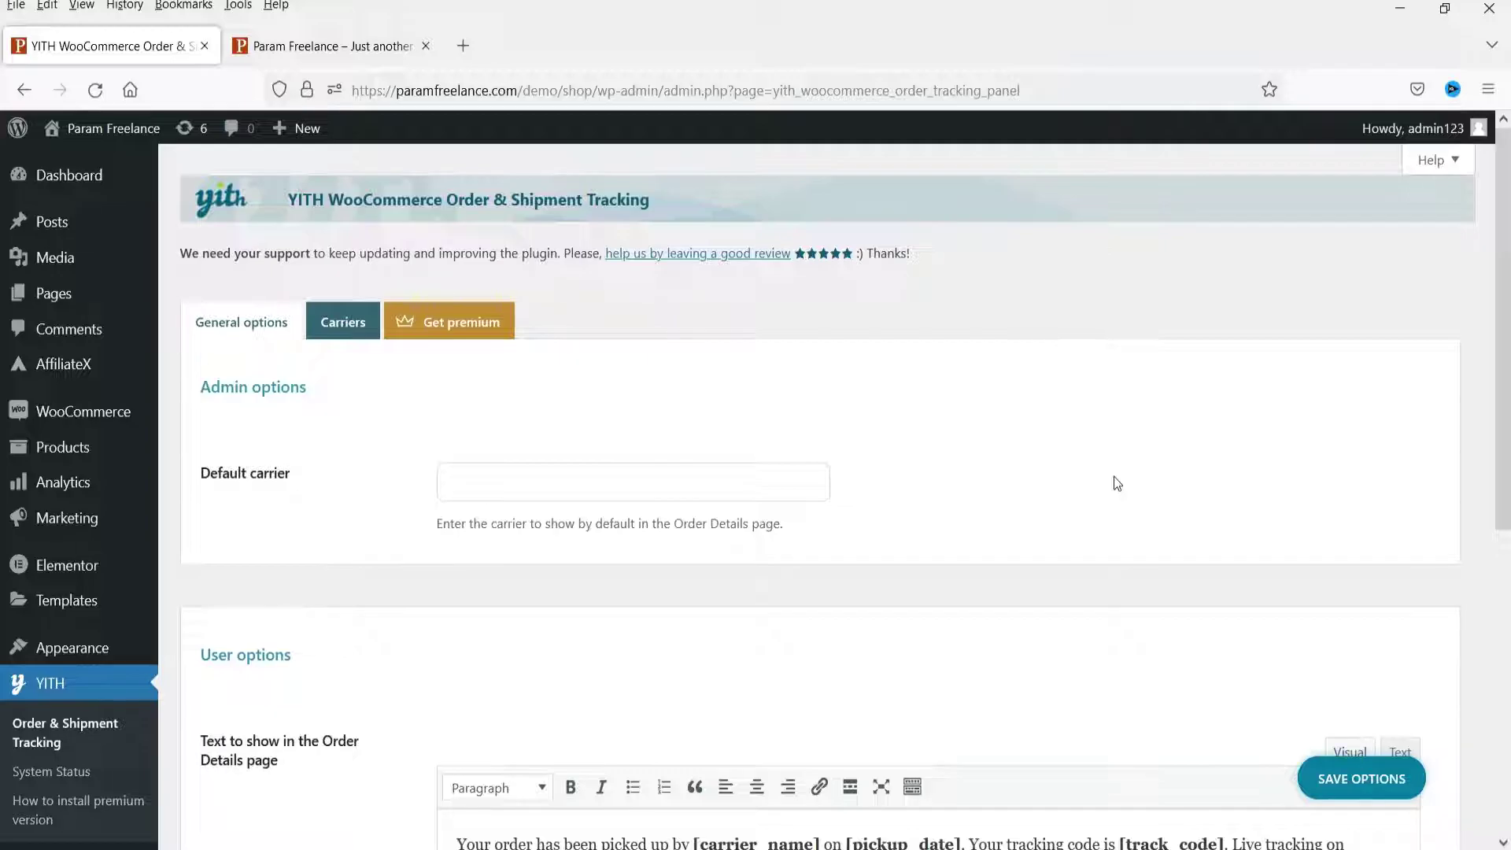
left_click(334, 322)
left_click(786, 524)
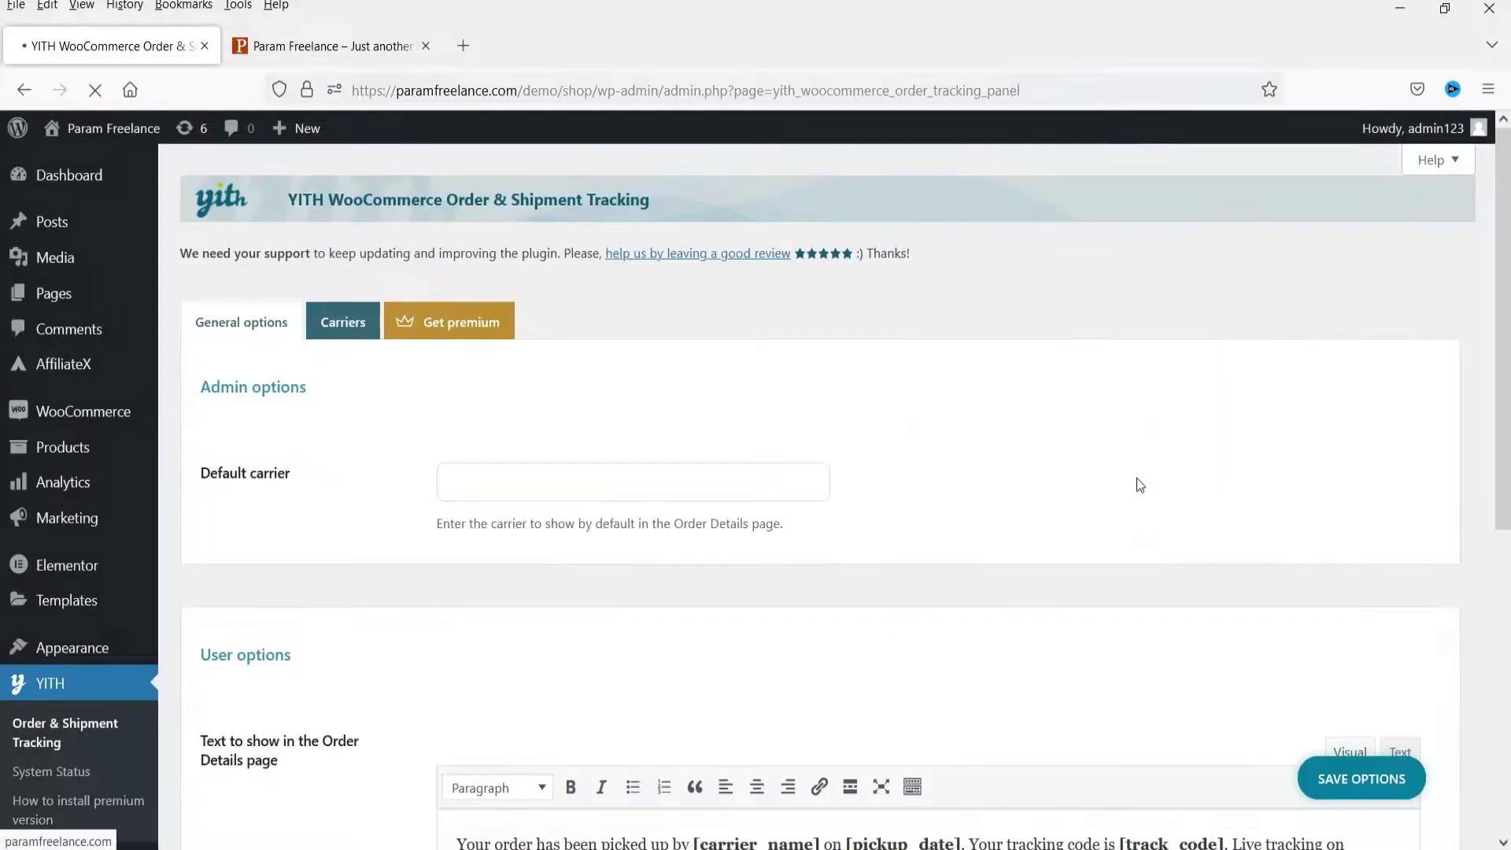
scroll(603, 446, "down", 3)
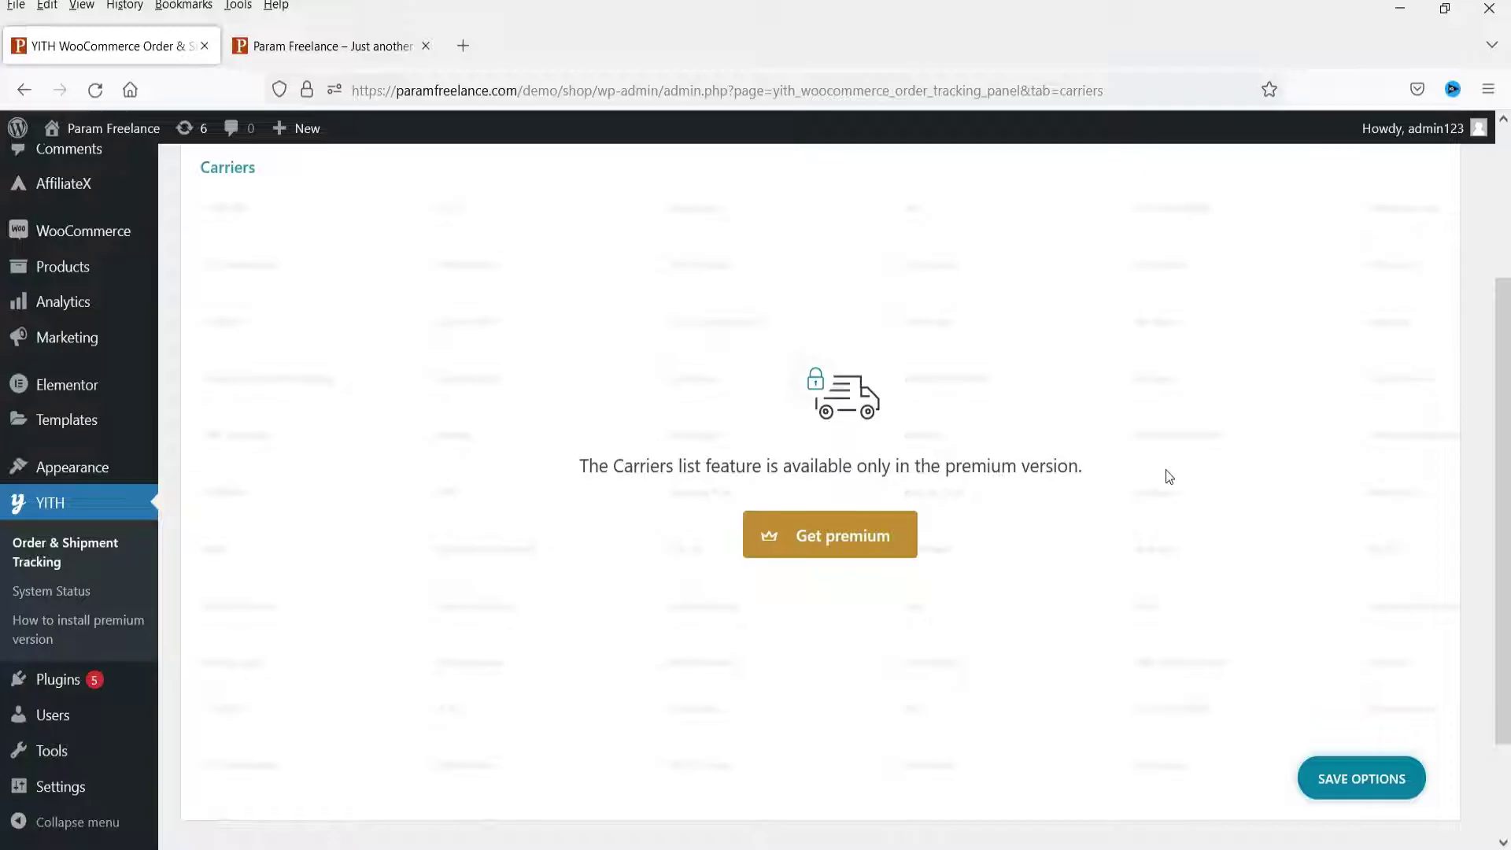
scroll(1022, 436, "up", 3)
Return to the plugin's general options and set the default carrier to "Param Shipping".
left_click(225, 320)
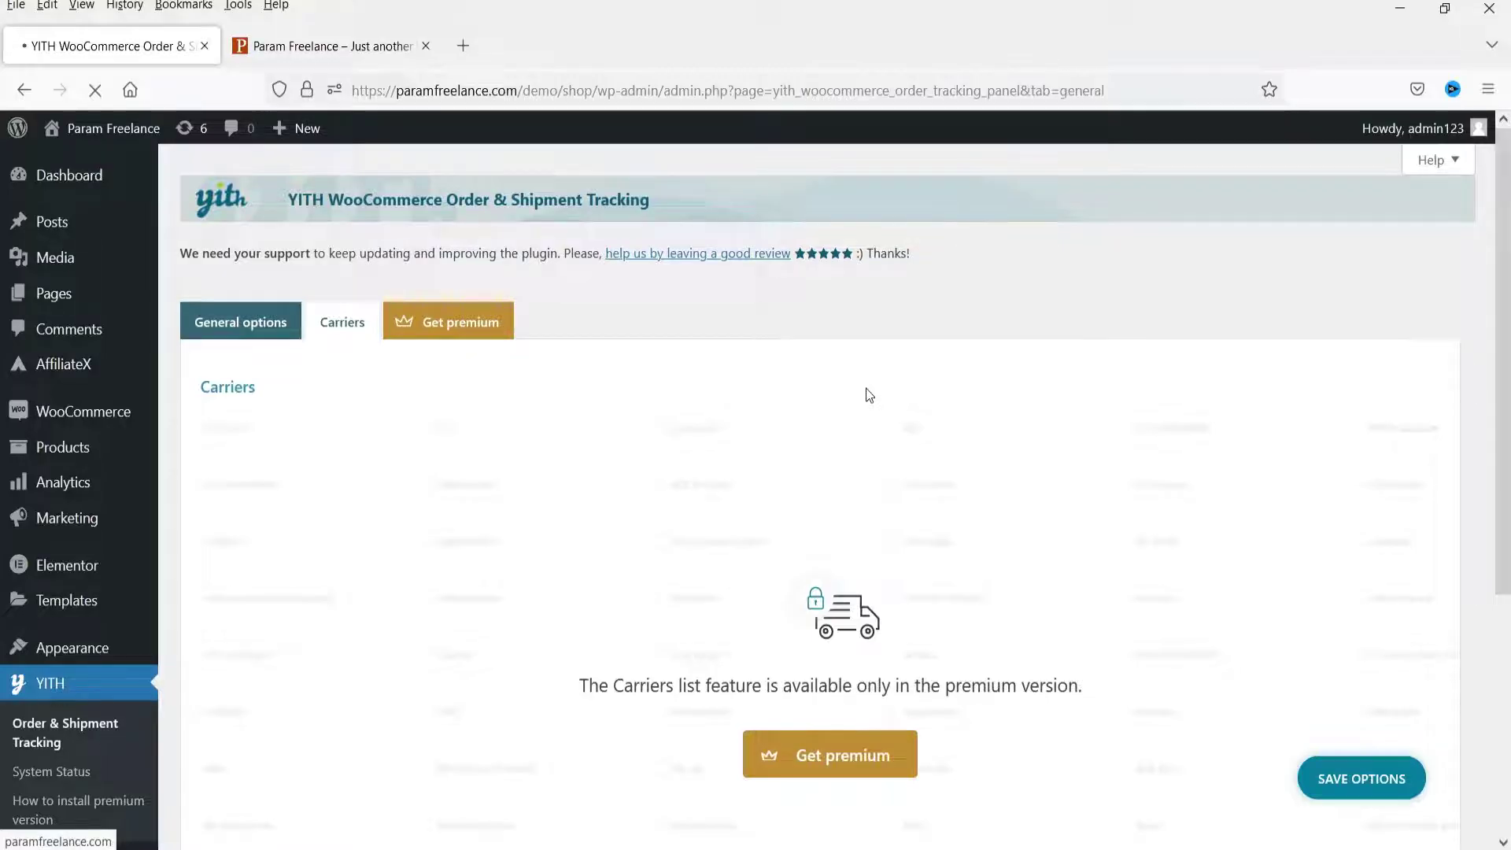
left_click_drag(573, 478, 379, 503)
key("BackSpace")
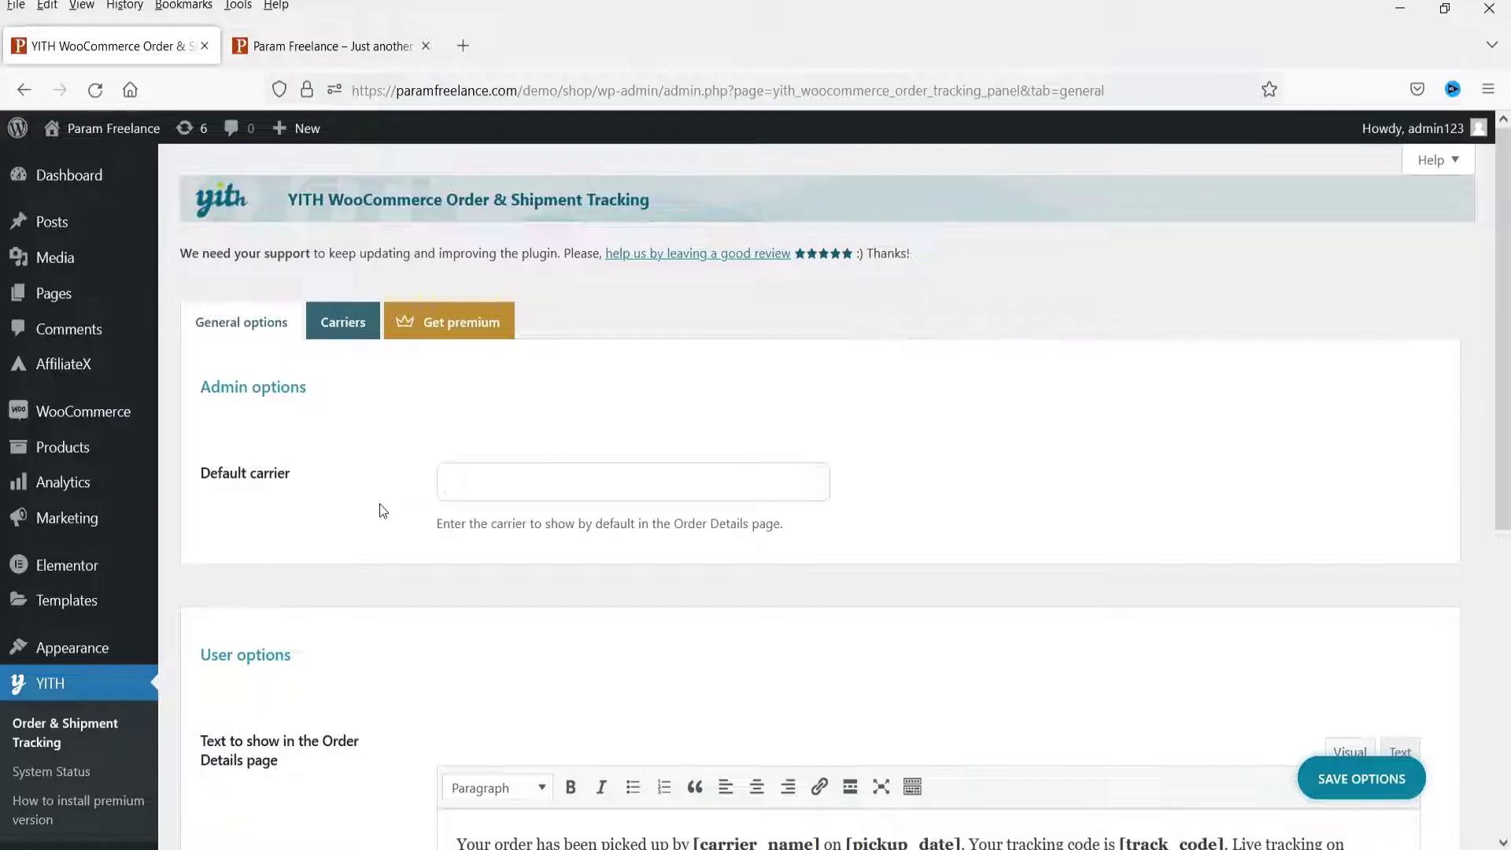
type("Para")
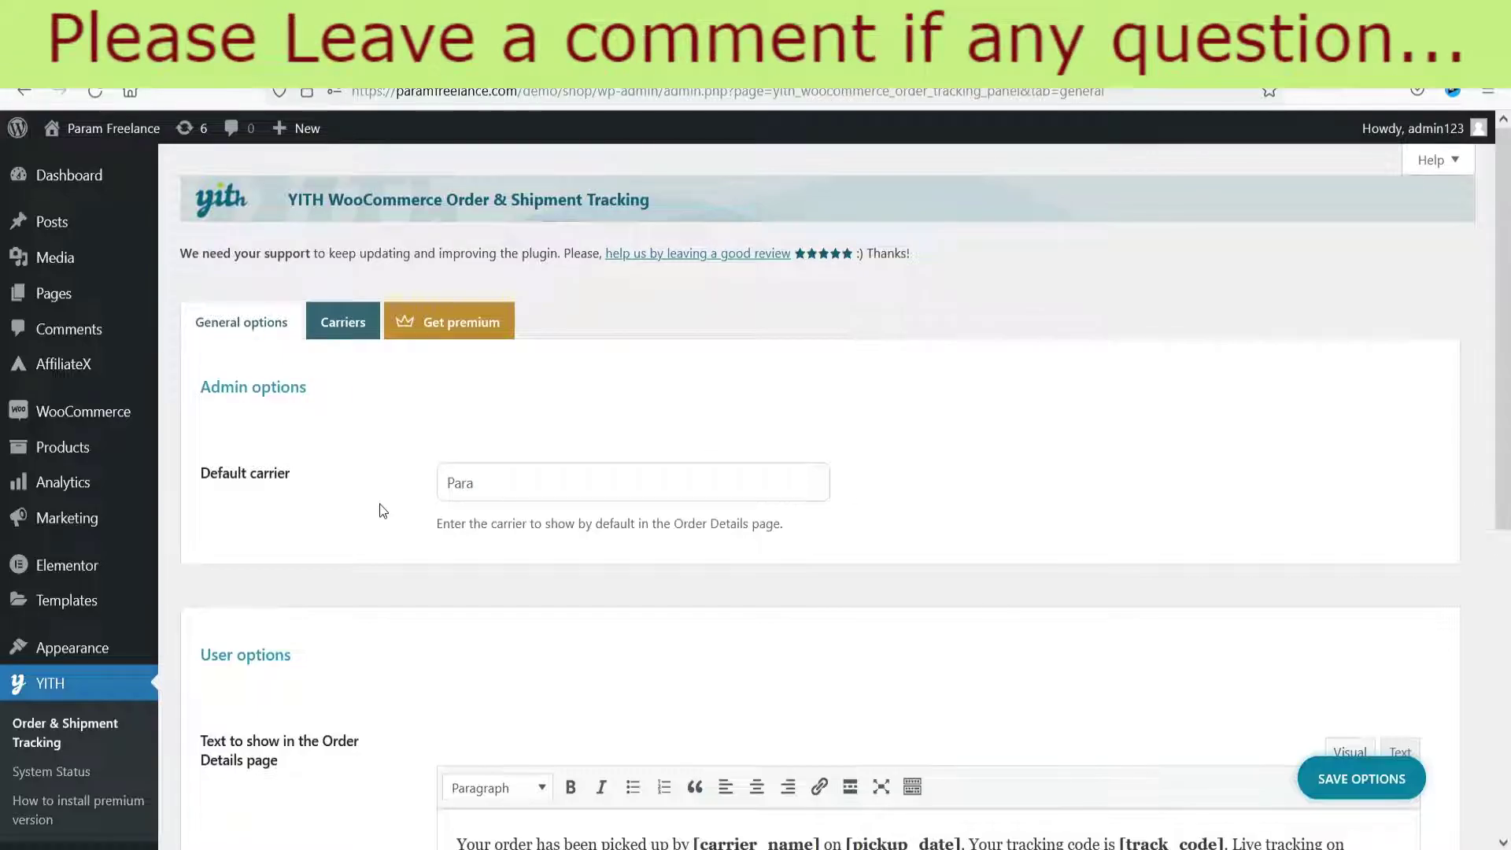
type("m Shipping")
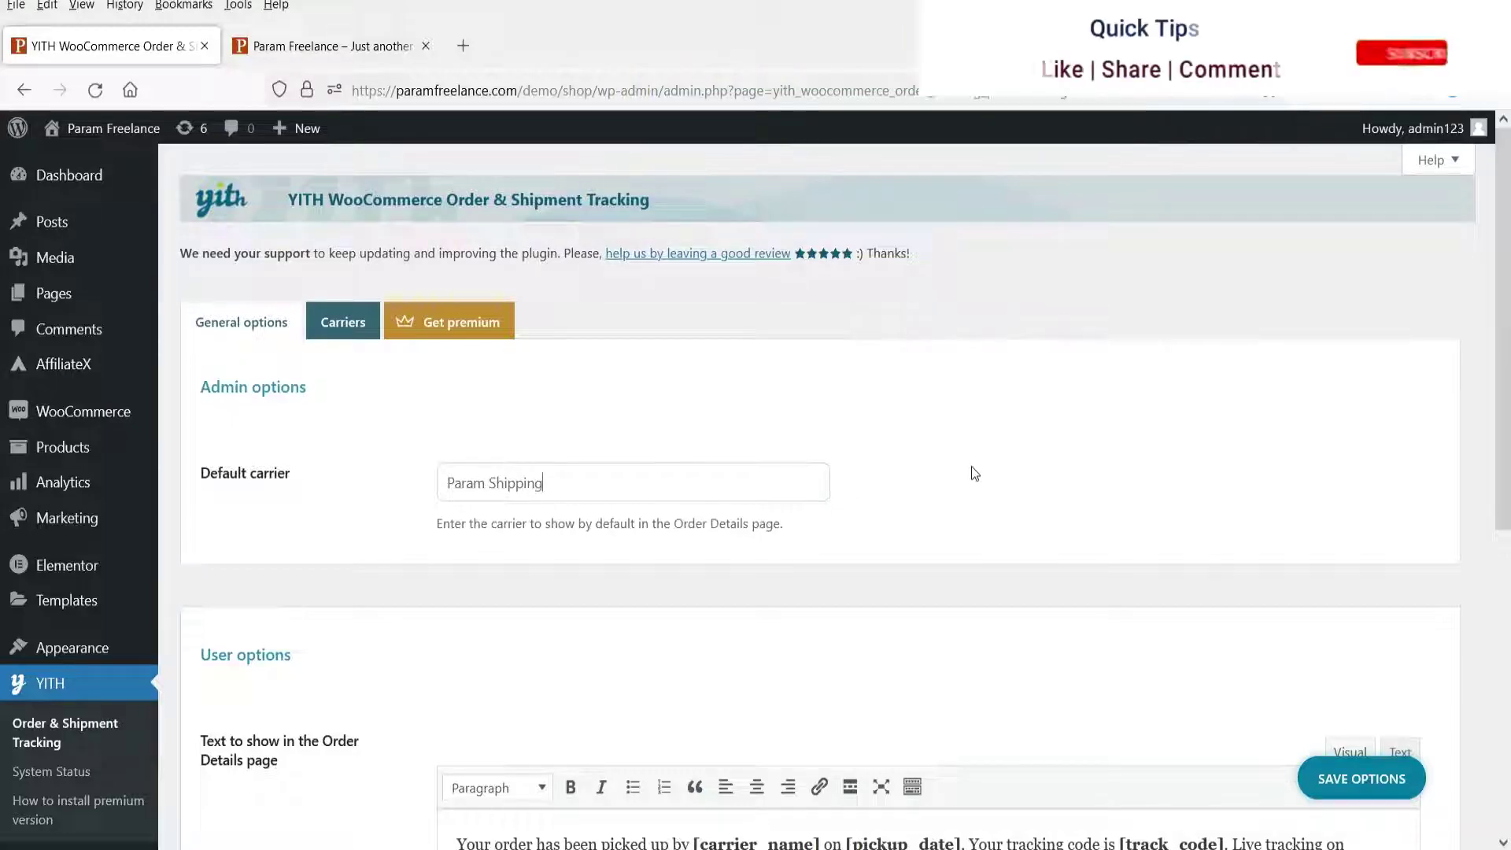
Examine the order details text, its placeholders and the text position choices in the user options.
scroll(965, 459, "down", 6)
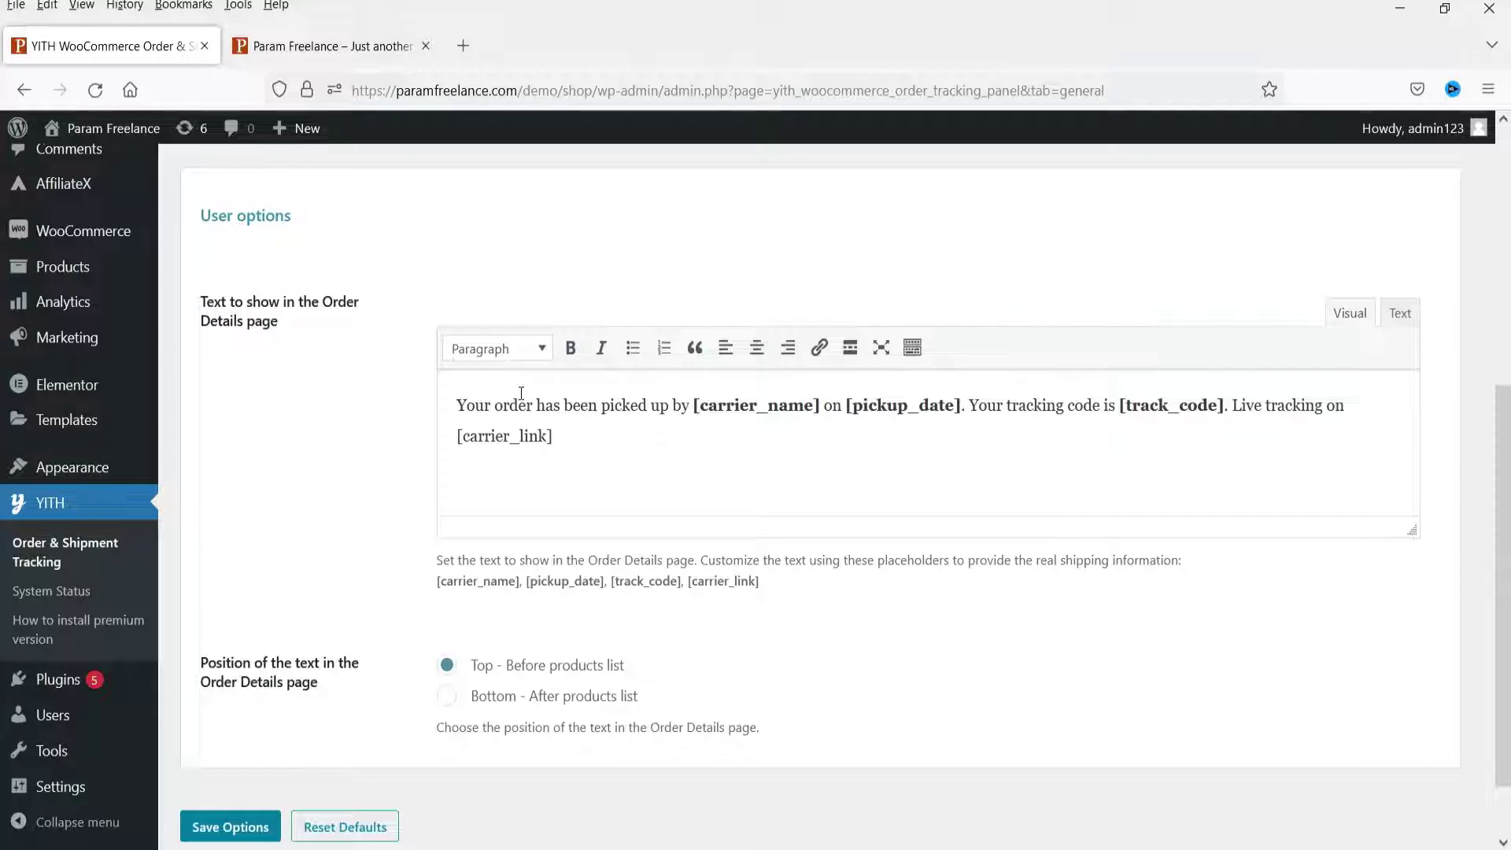
scroll(414, 365, "down", 2)
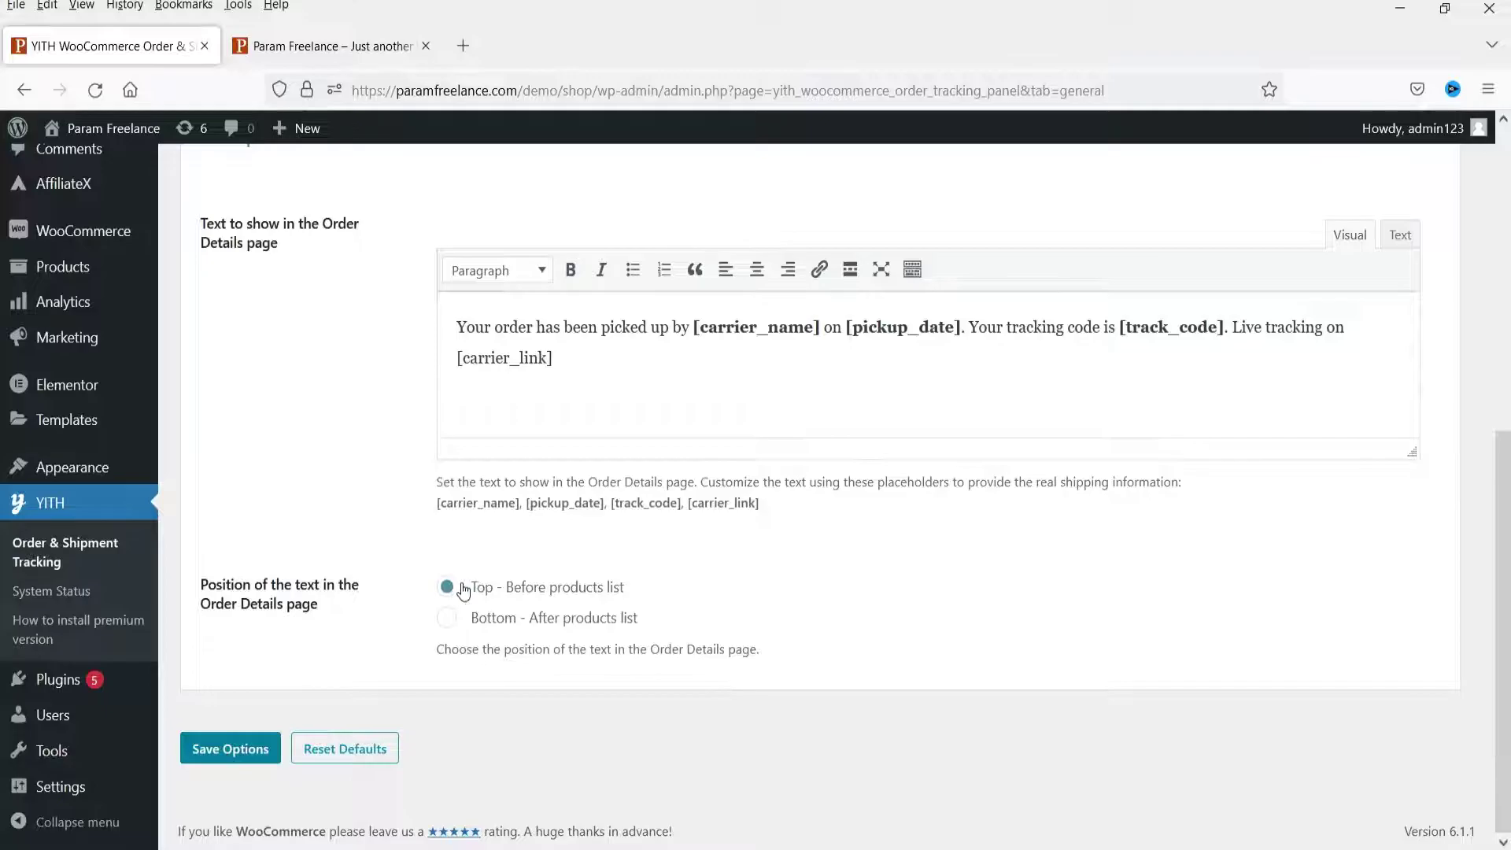
scroll(672, 607, "up", 6)
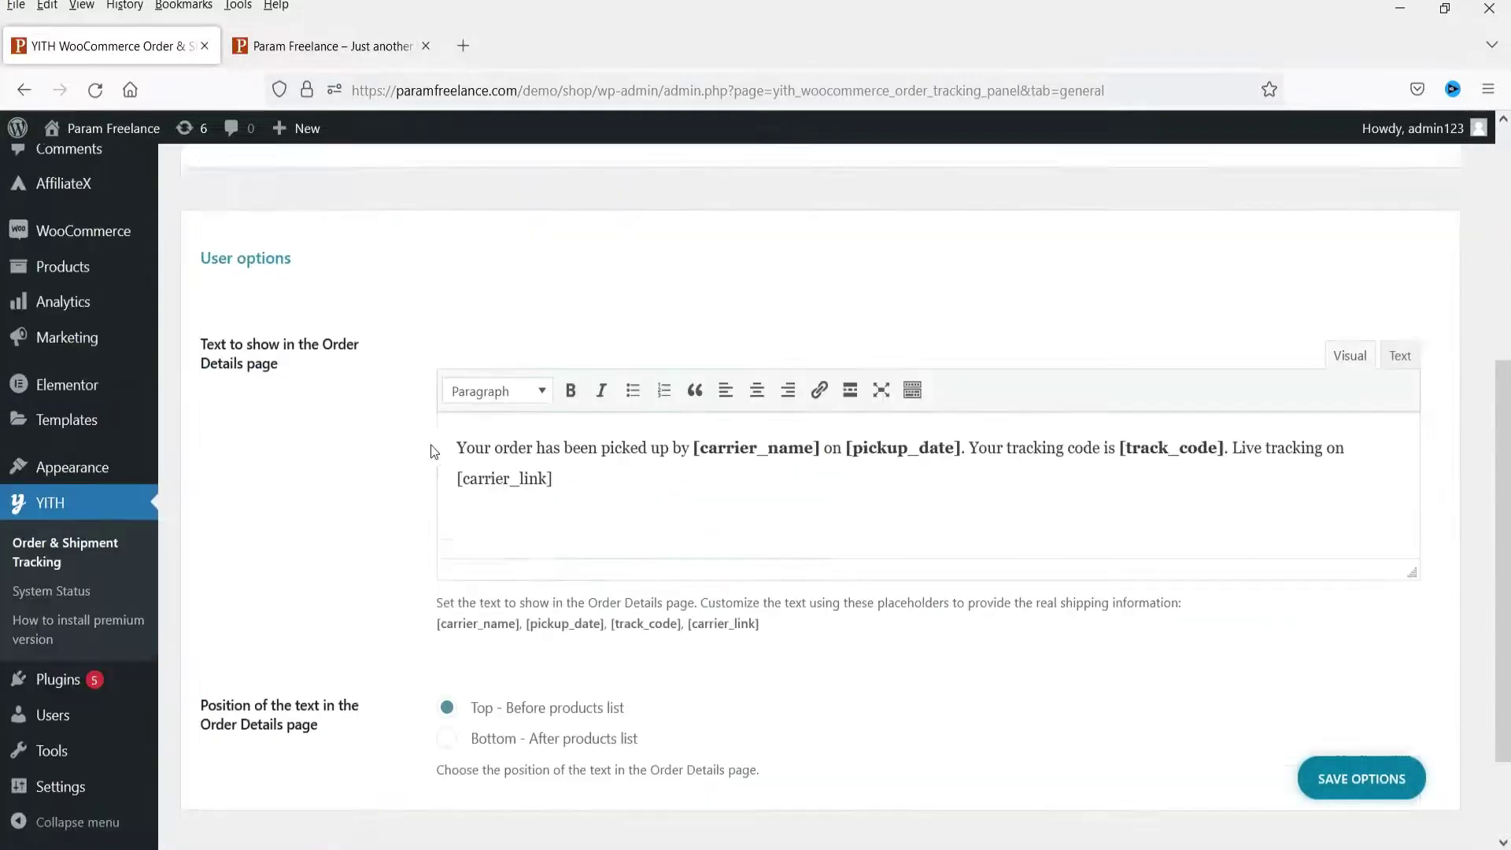
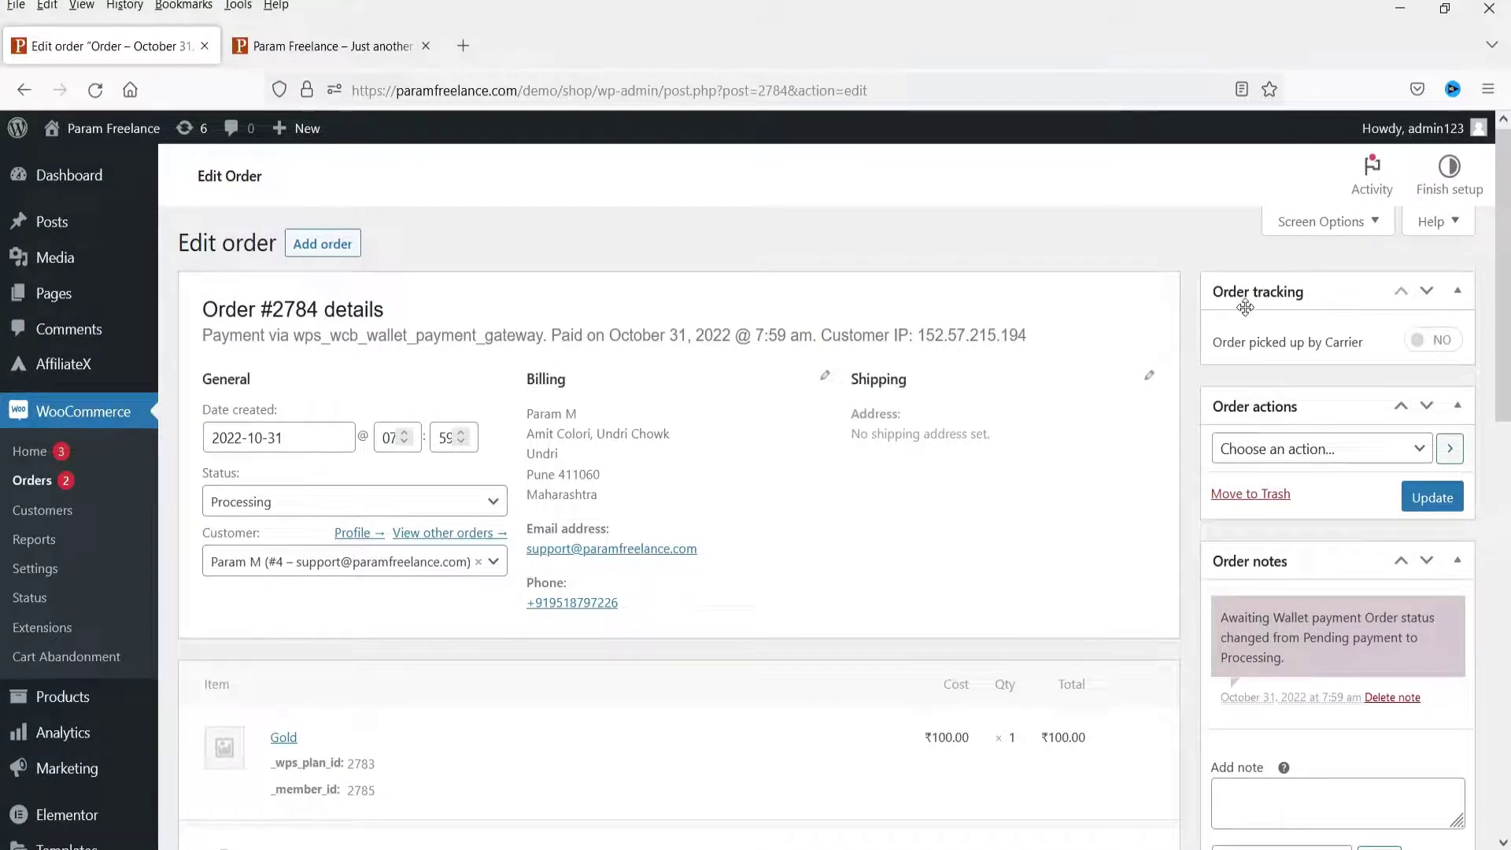
left_click(1442, 345)
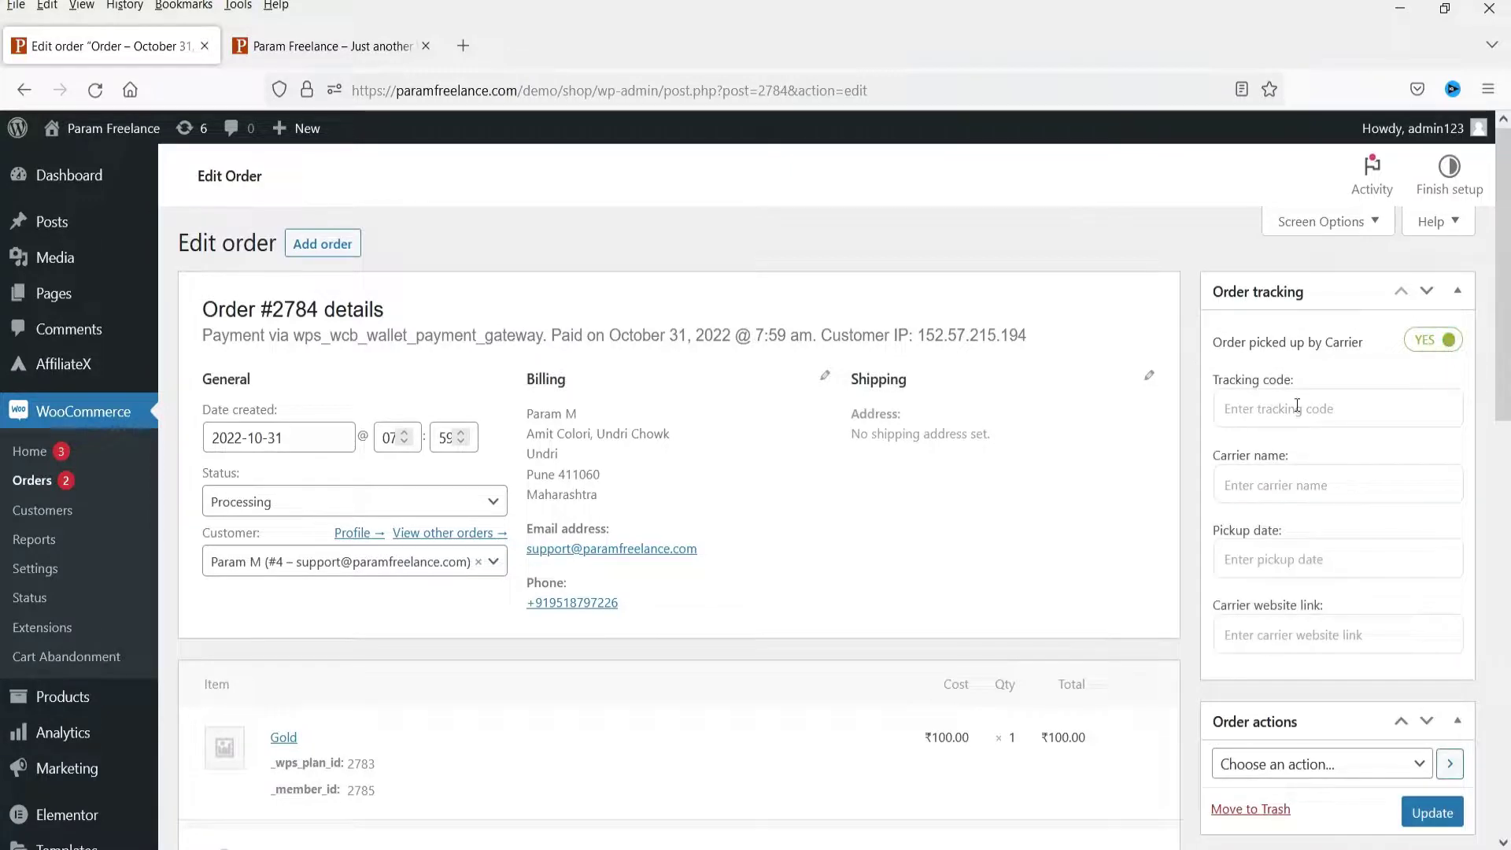
left_click(1297, 406)
type("8974563")
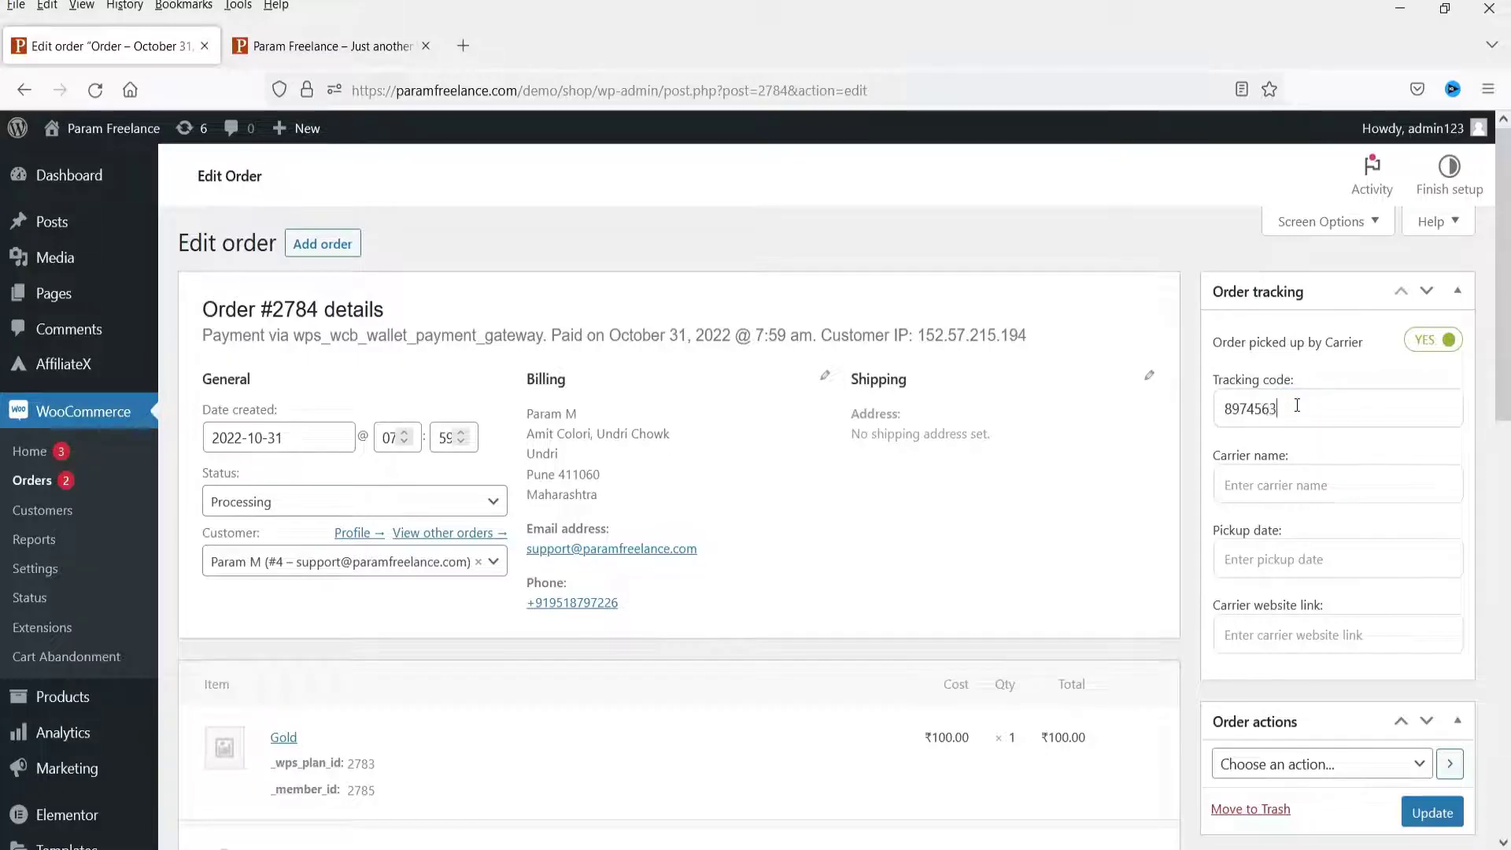
type("2101")
Set the order's carrier name to "Param Shipping" and its pickup date to 2023-02-06.
left_click(1289, 472)
type("Param S")
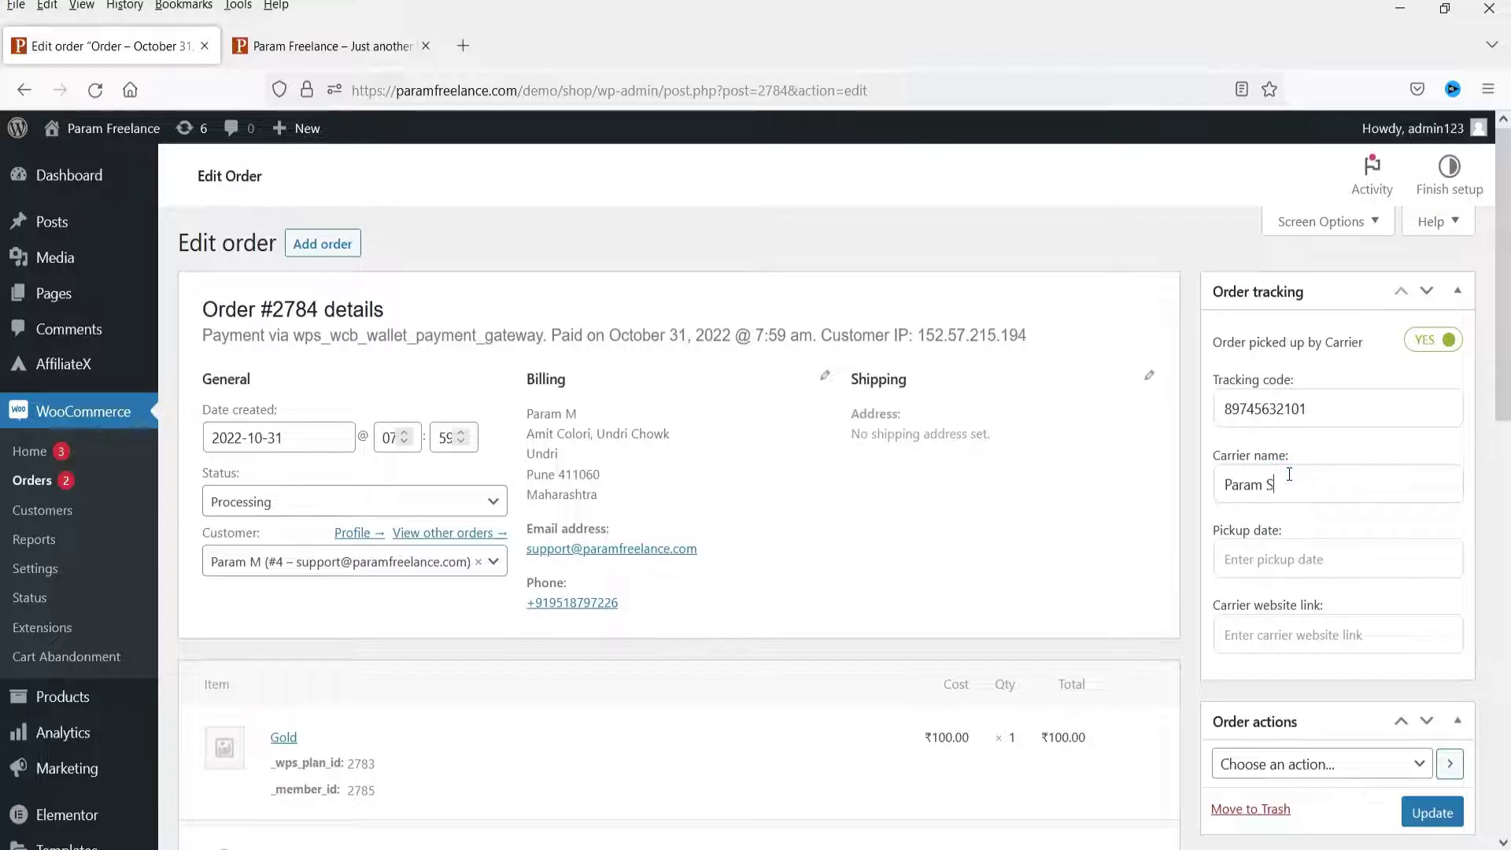
type("hipping")
left_click(1283, 560)
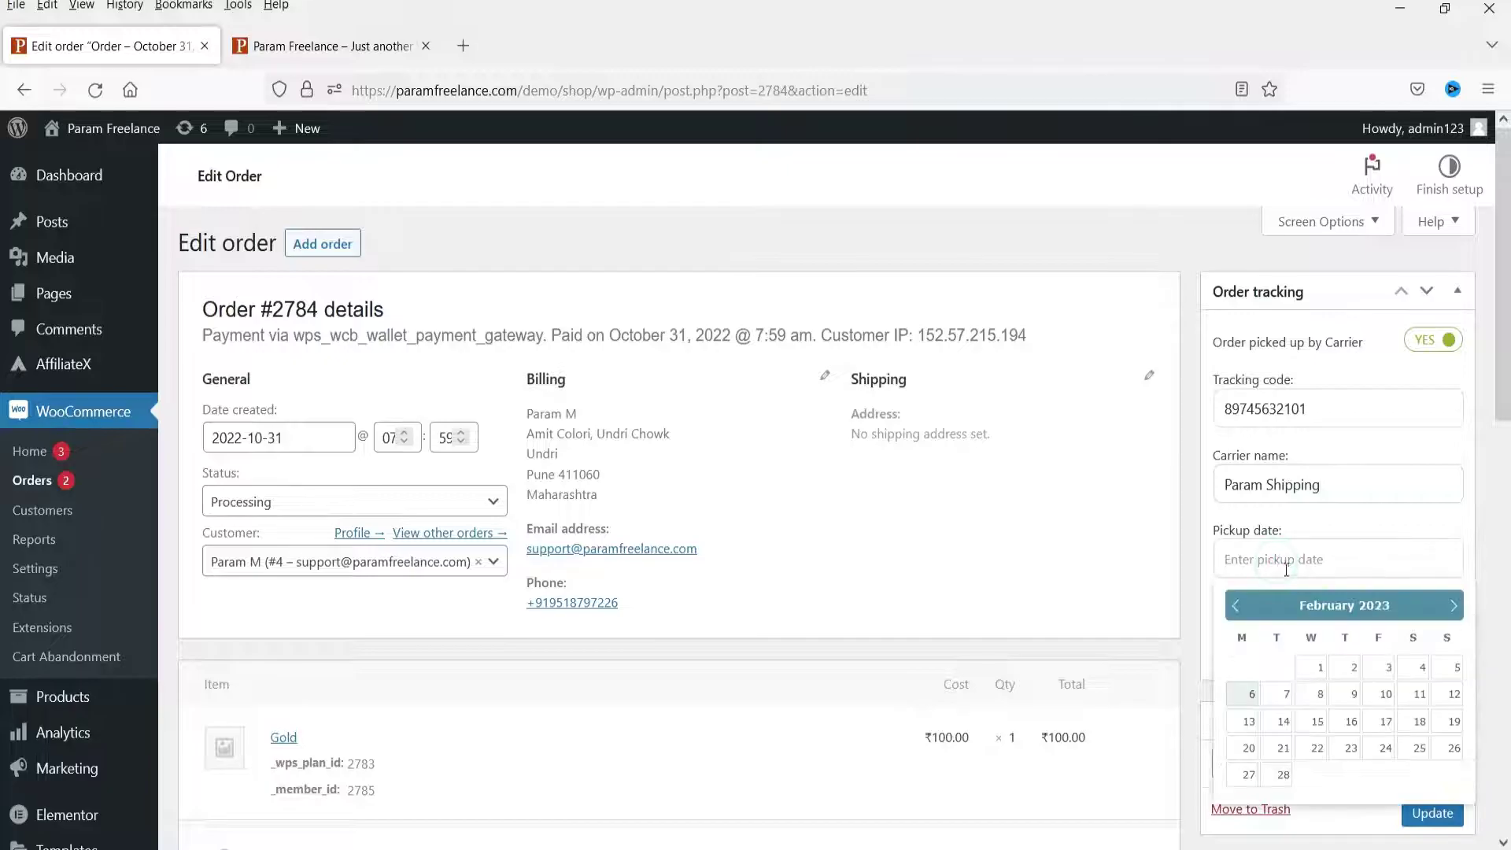
left_click(1249, 694)
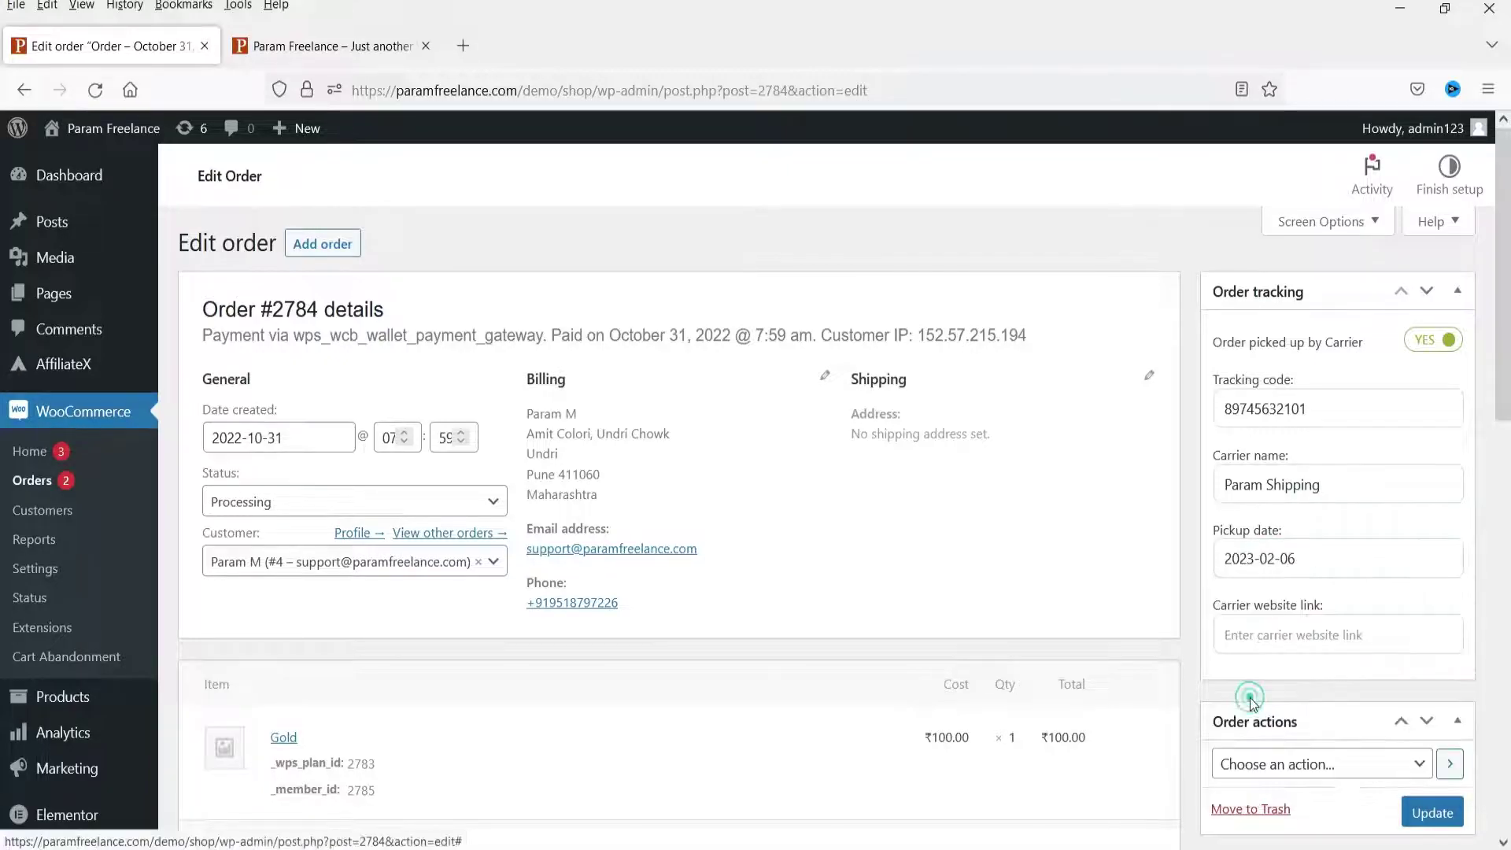
left_click(1303, 634)
type("https")
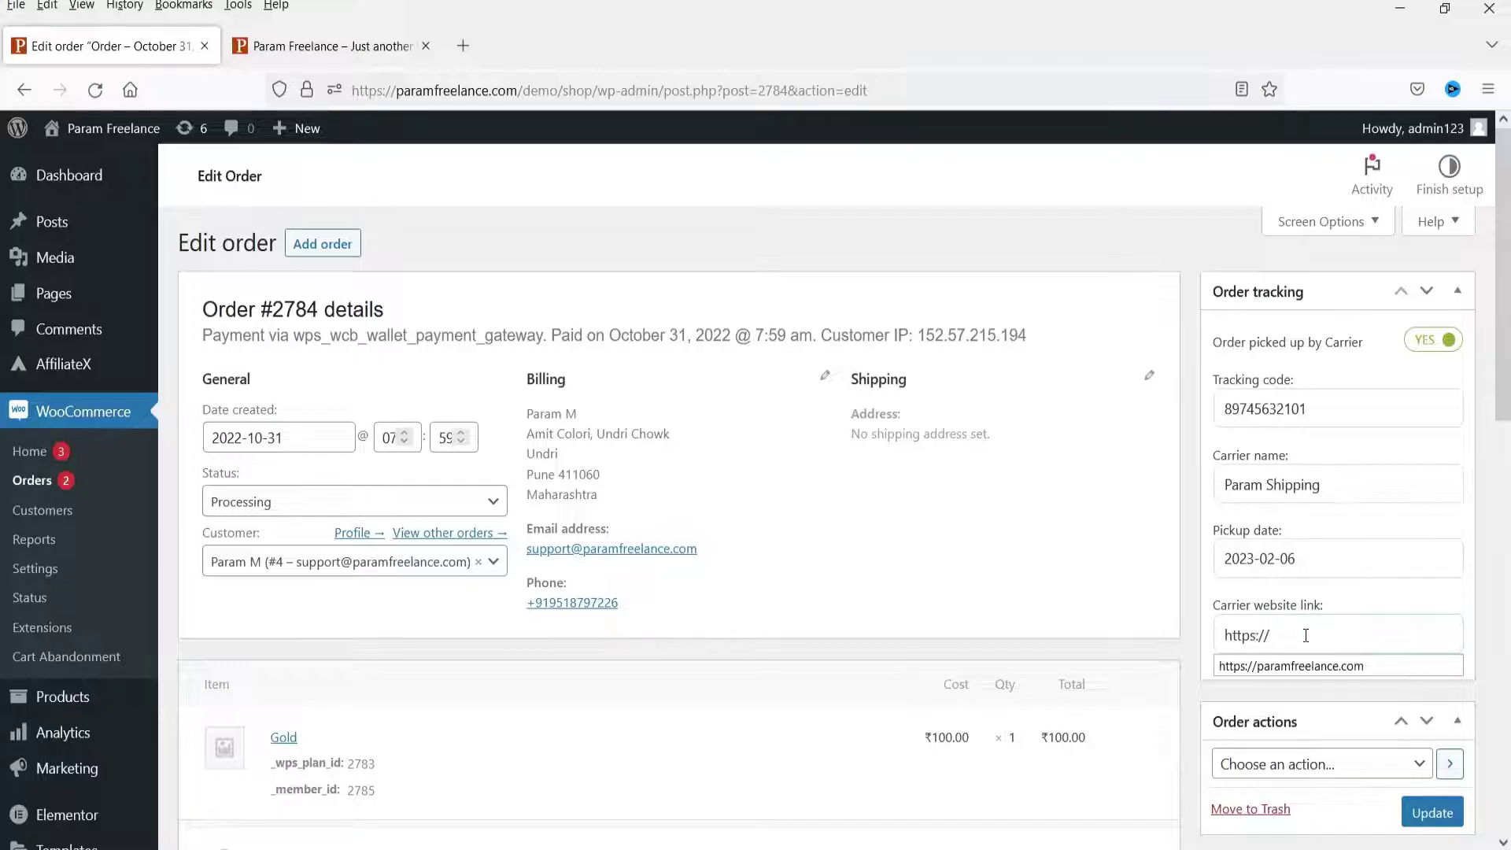
type("://")
left_click(1343, 668)
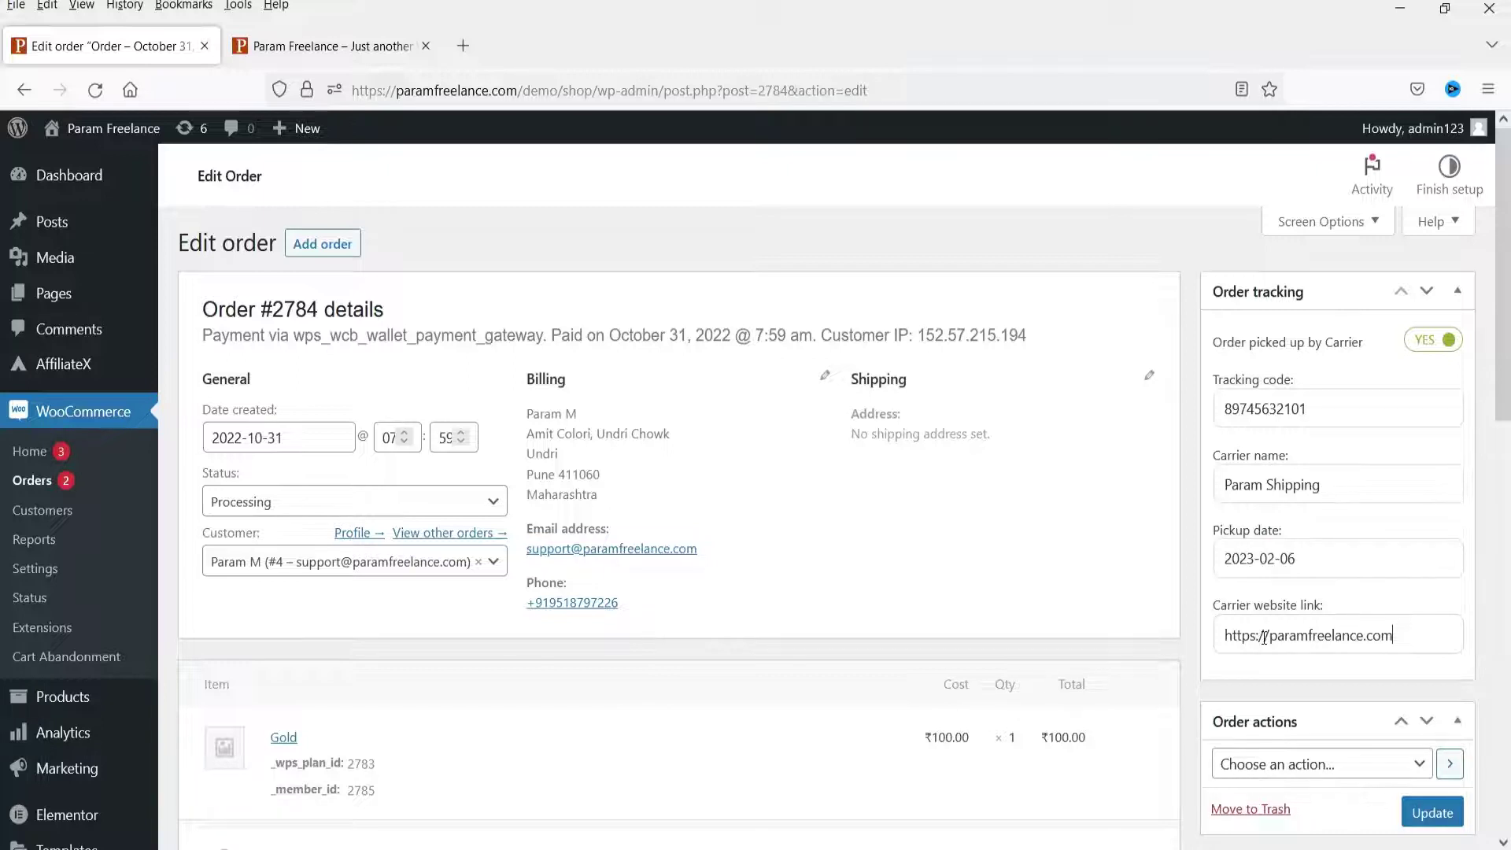
Save the order's tracking details and check its shipment icon in the orders list.
left_click(1432, 812)
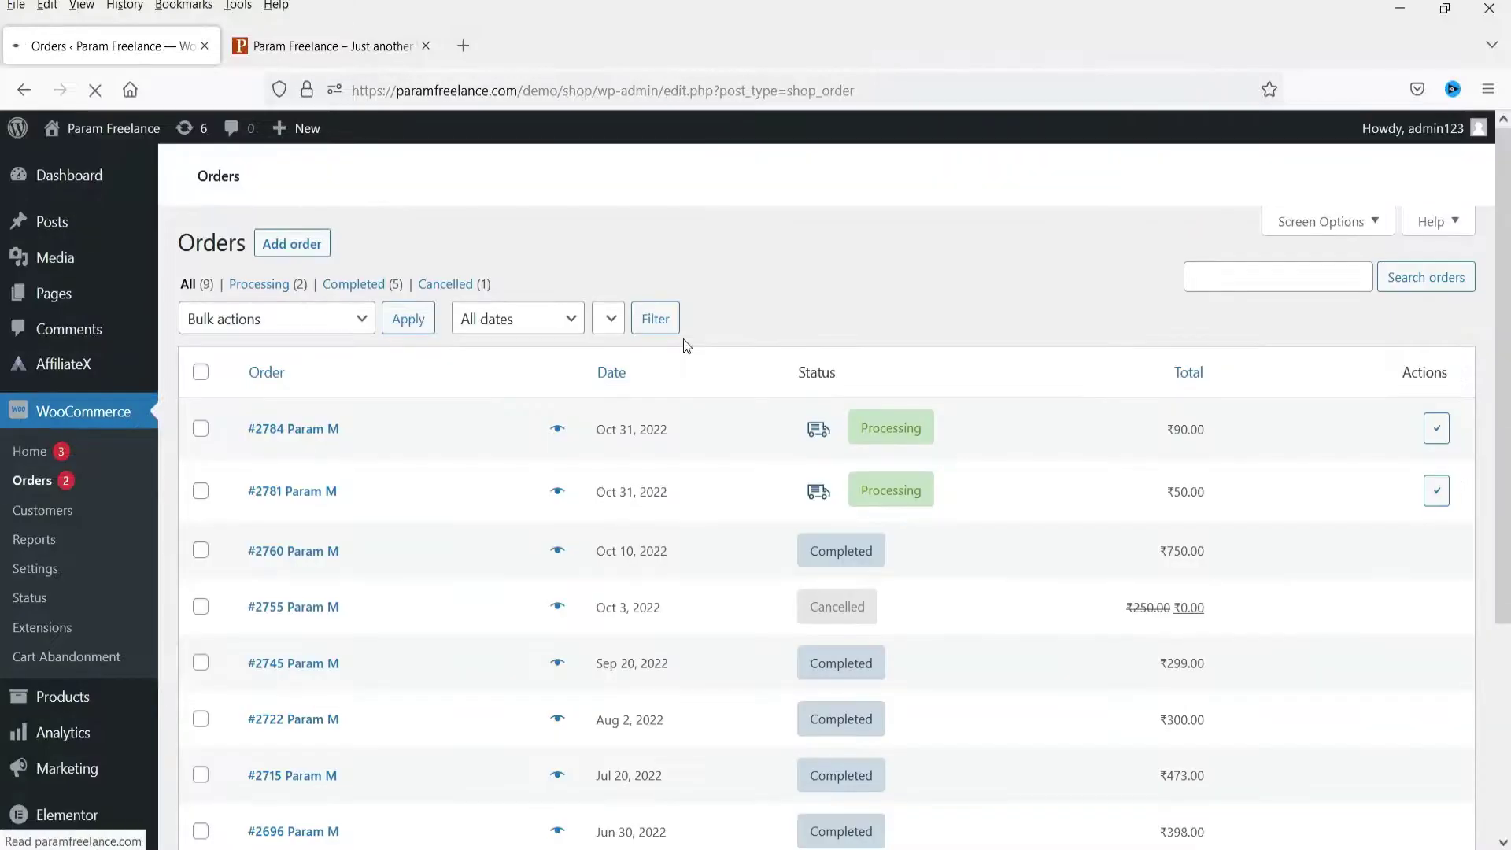
mouse_move(822, 434)
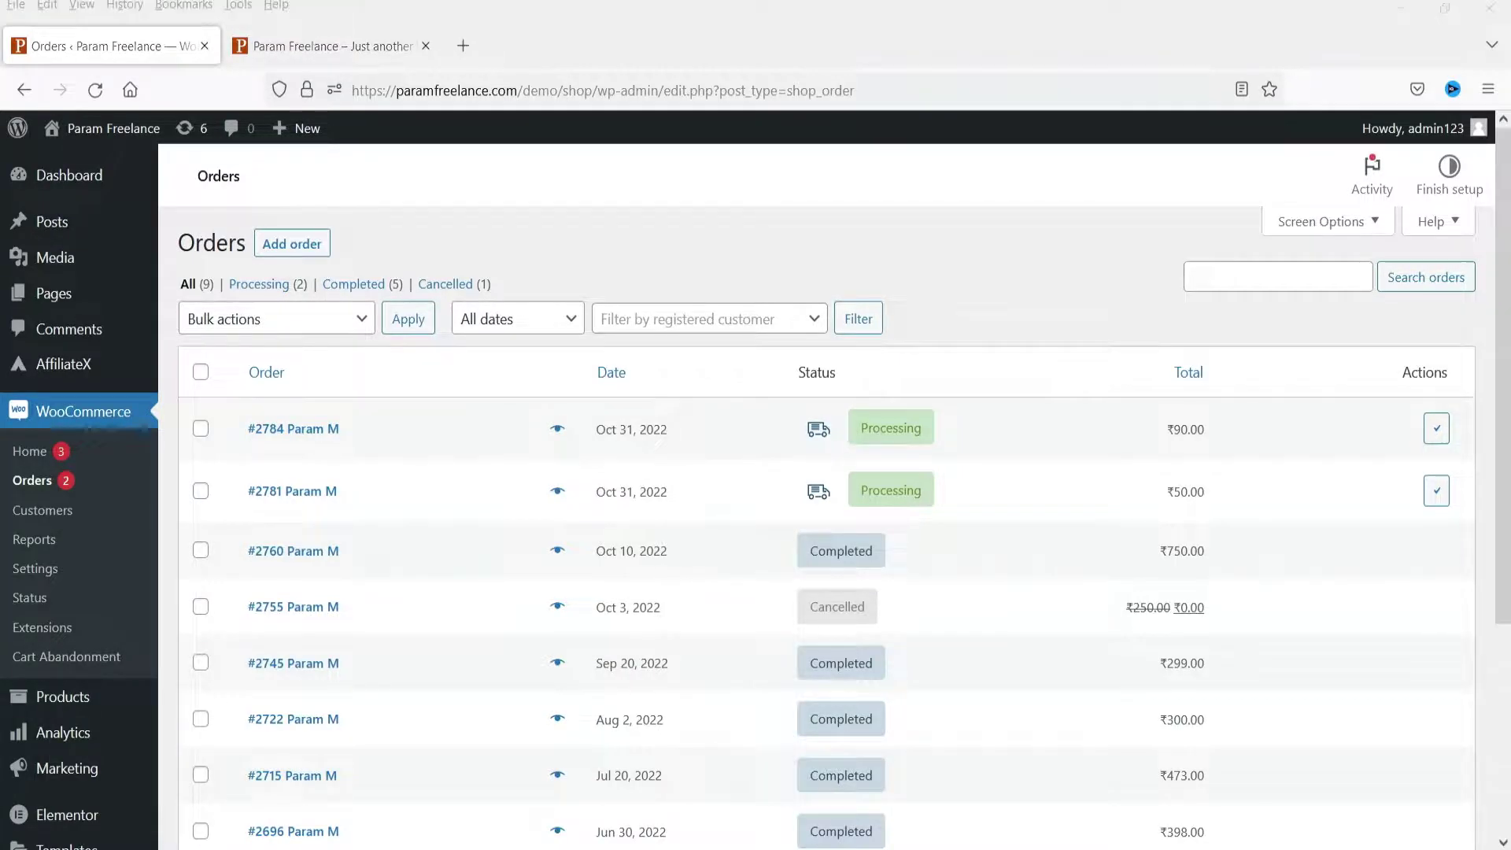
Switch to Chrome and reload the customer's My Account orders page to check the tracking action on the newest order.
key("alt+Tab")
left_click(1348, 328)
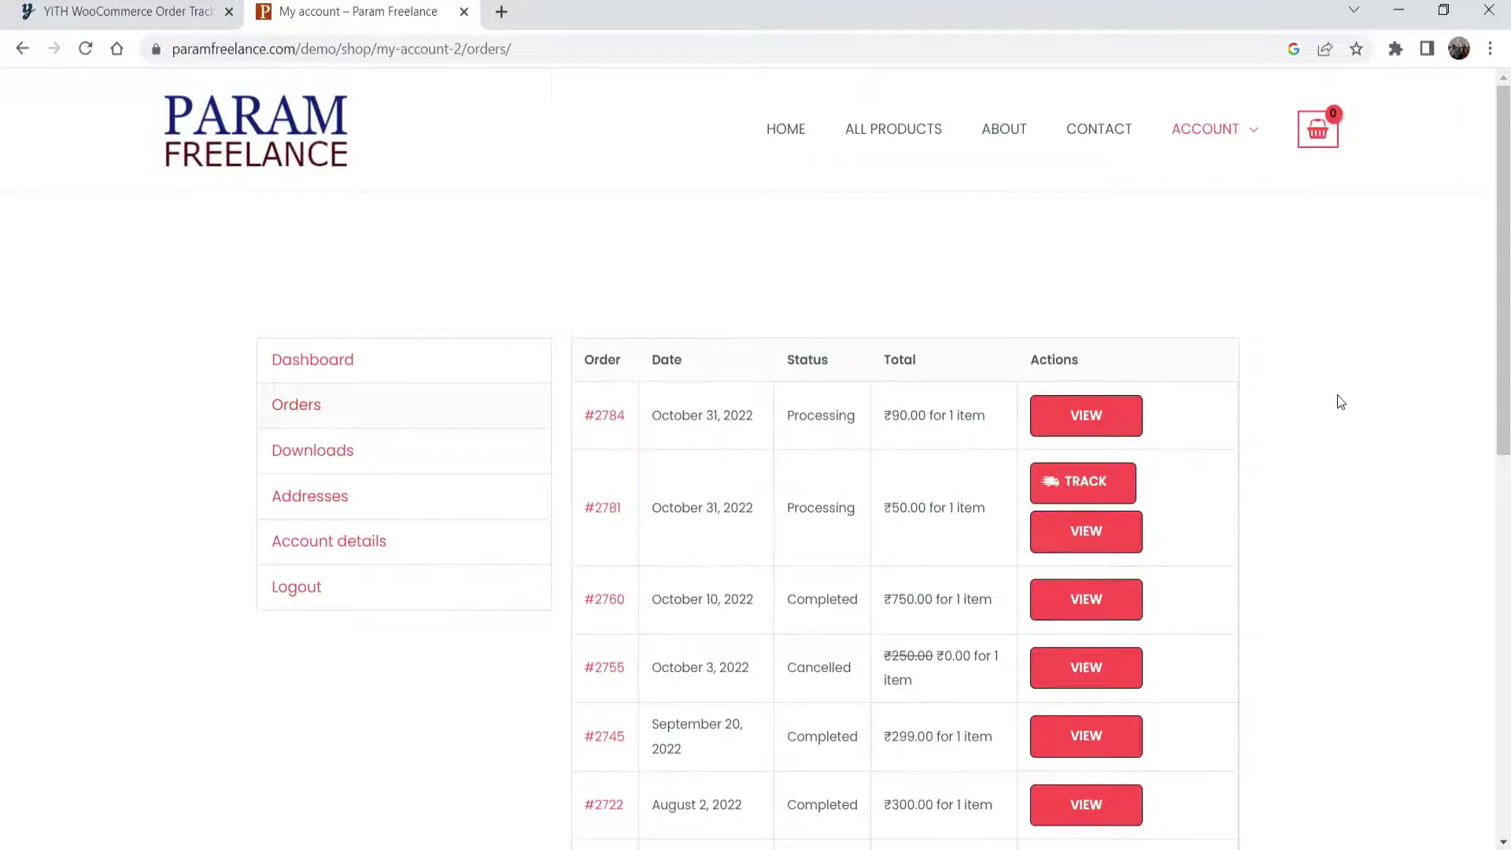
scroll(1340, 402, "down", 5)
scroll(1341, 402, "up", 5)
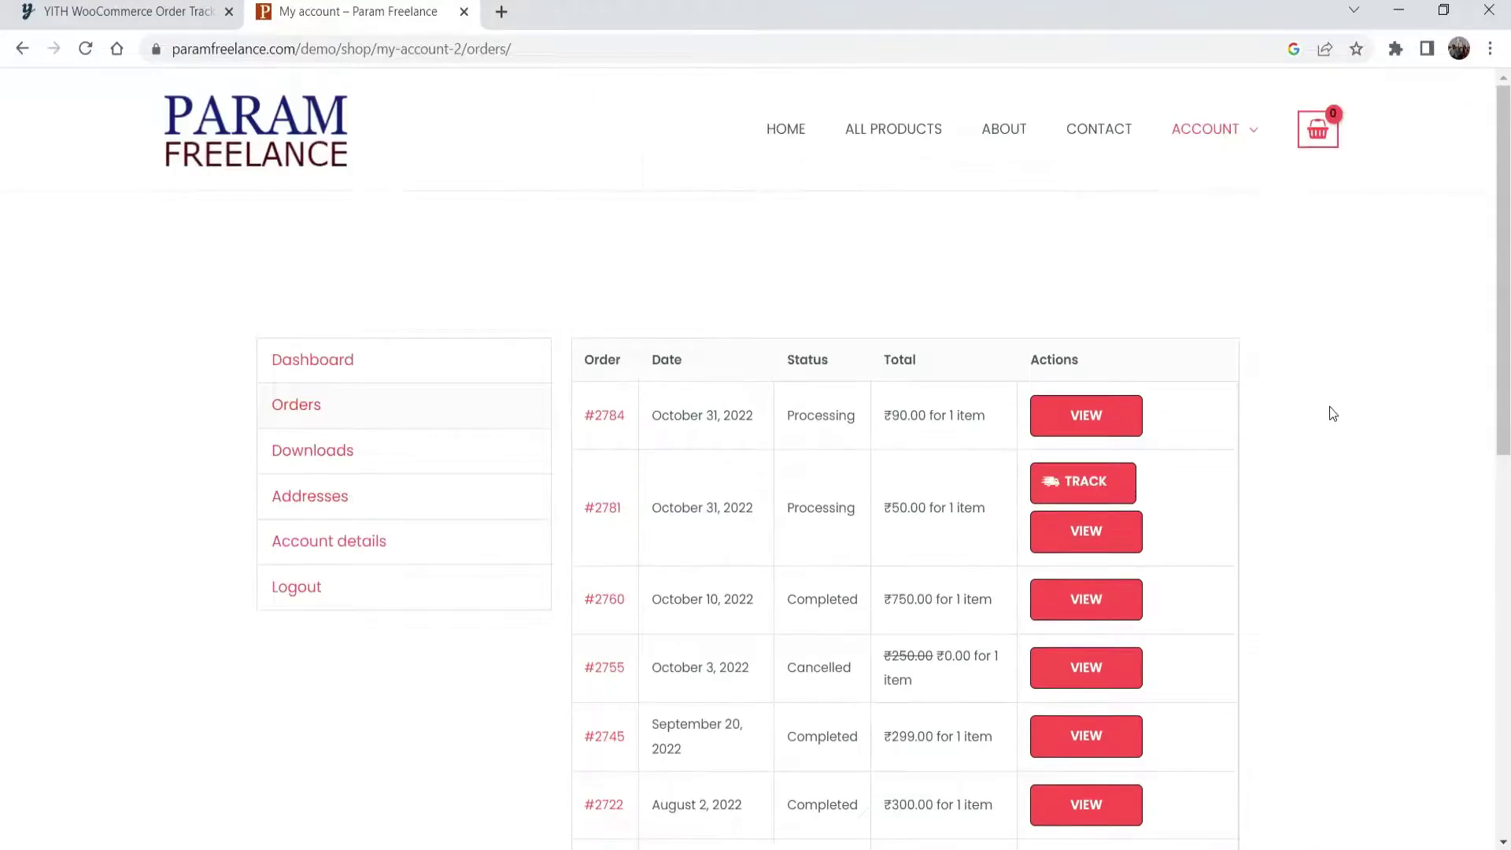
left_click(87, 49)
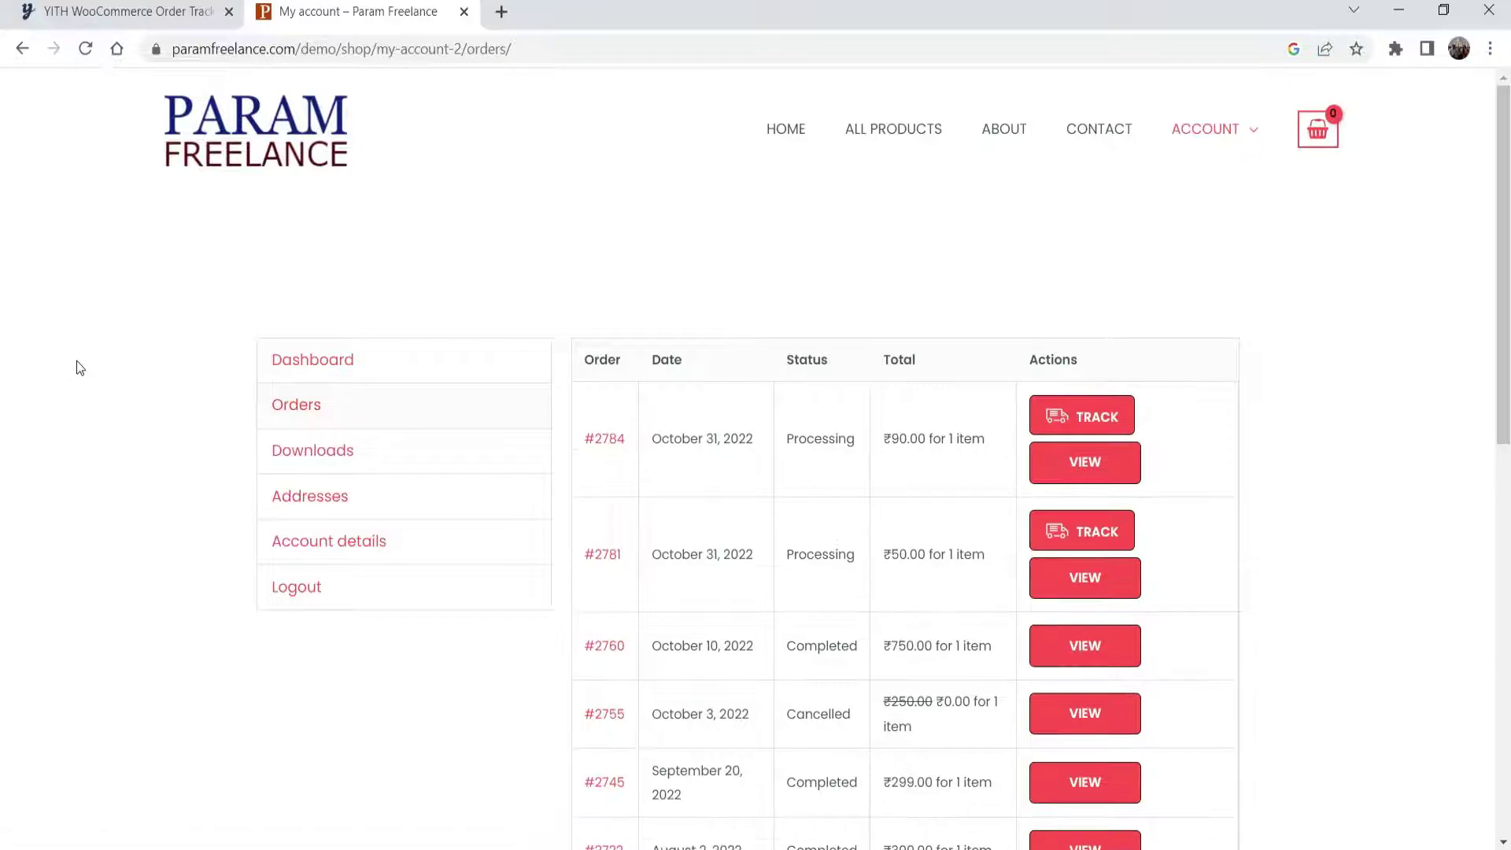
View the newest order's tracking information, open its Param Shipping live tracking link, and close the carrier website.
mouse_move(1073, 425)
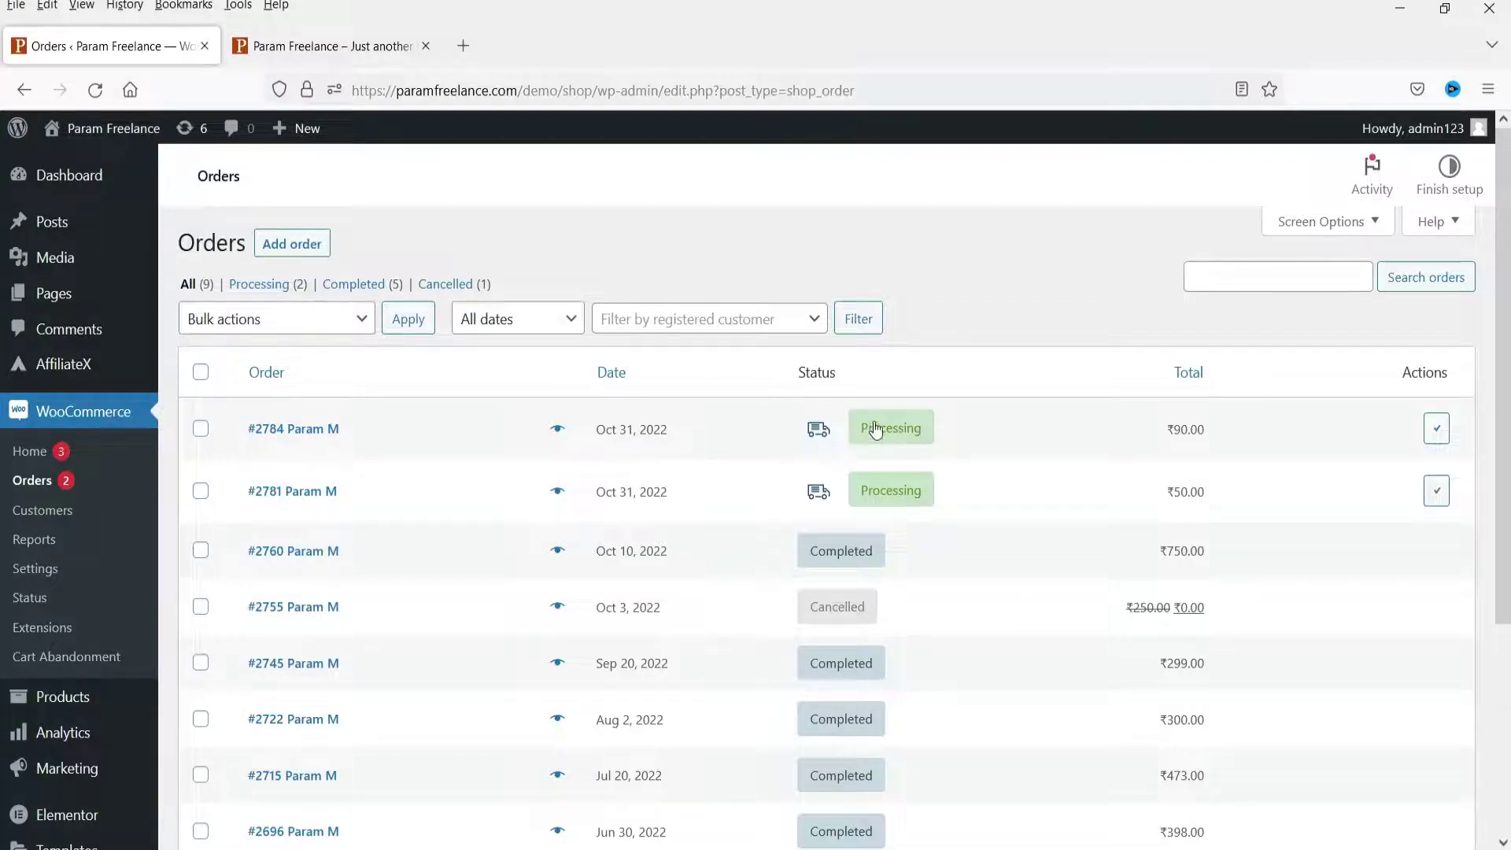
key("alt+Tab")
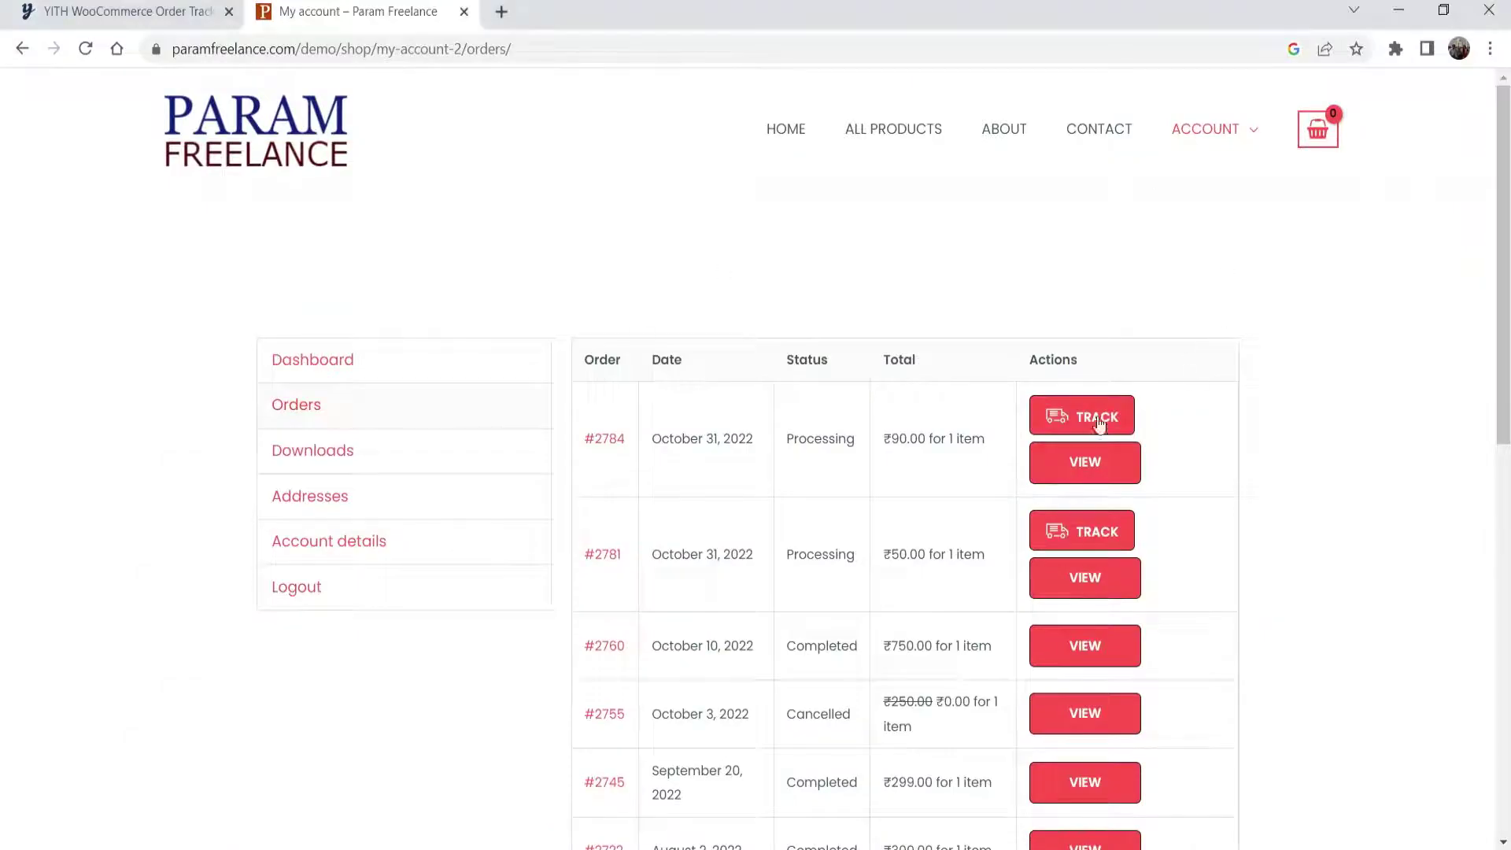
mouse_move(1068, 424)
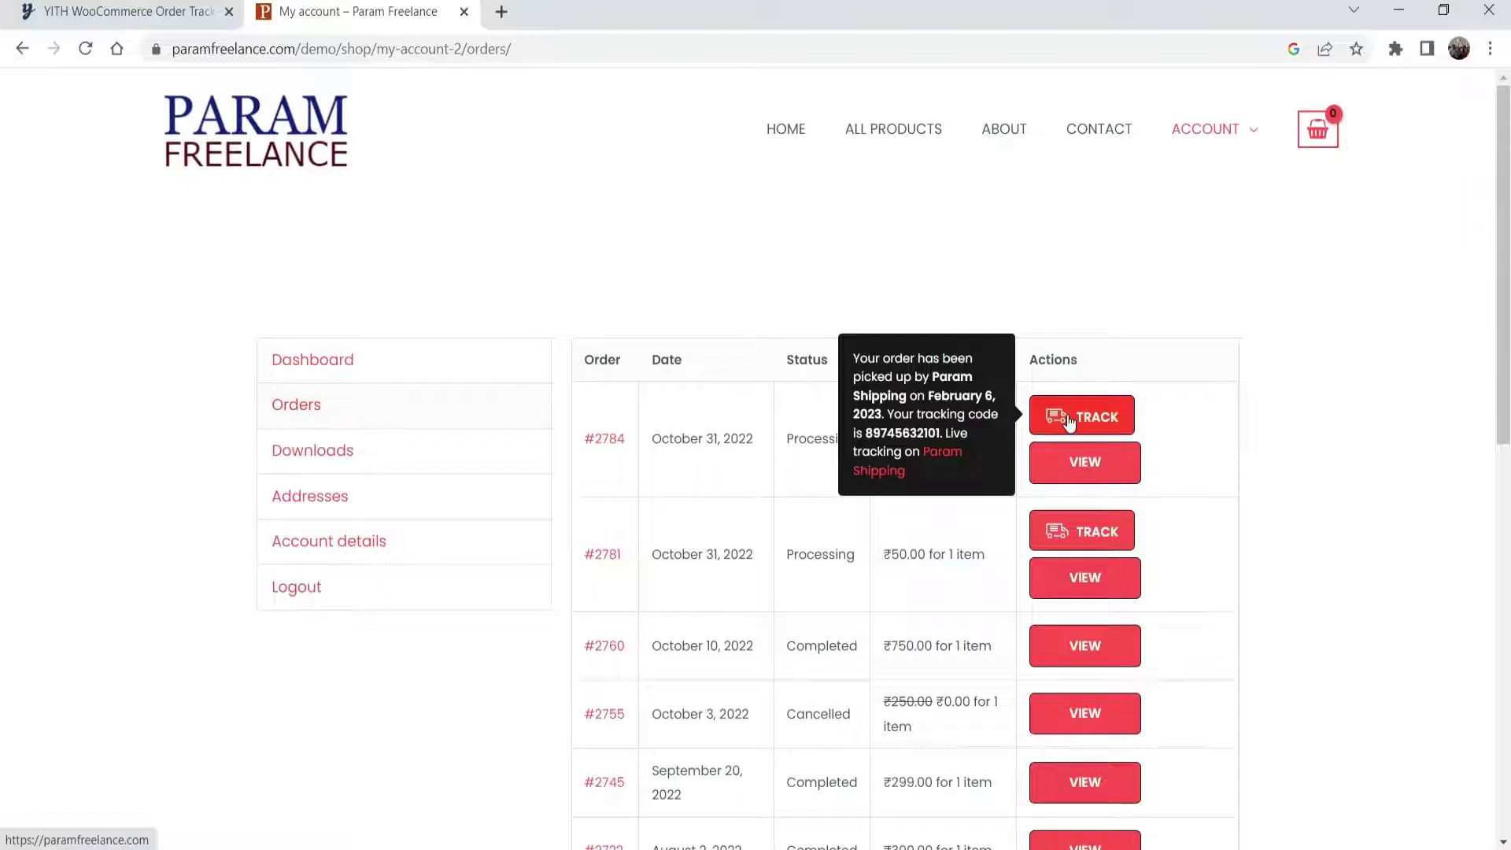
left_click(945, 454)
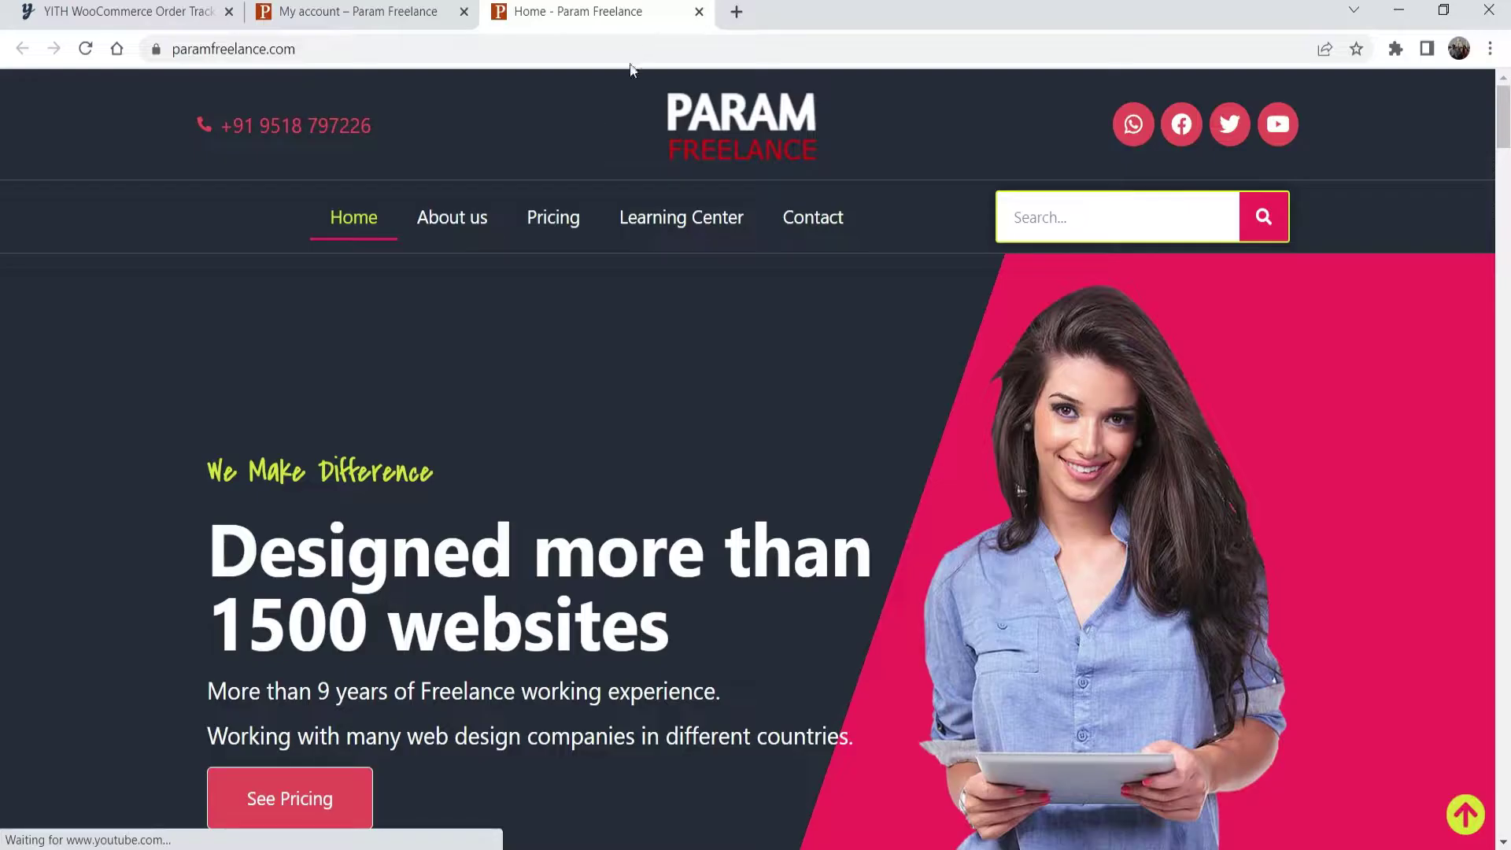
left_click(698, 12)
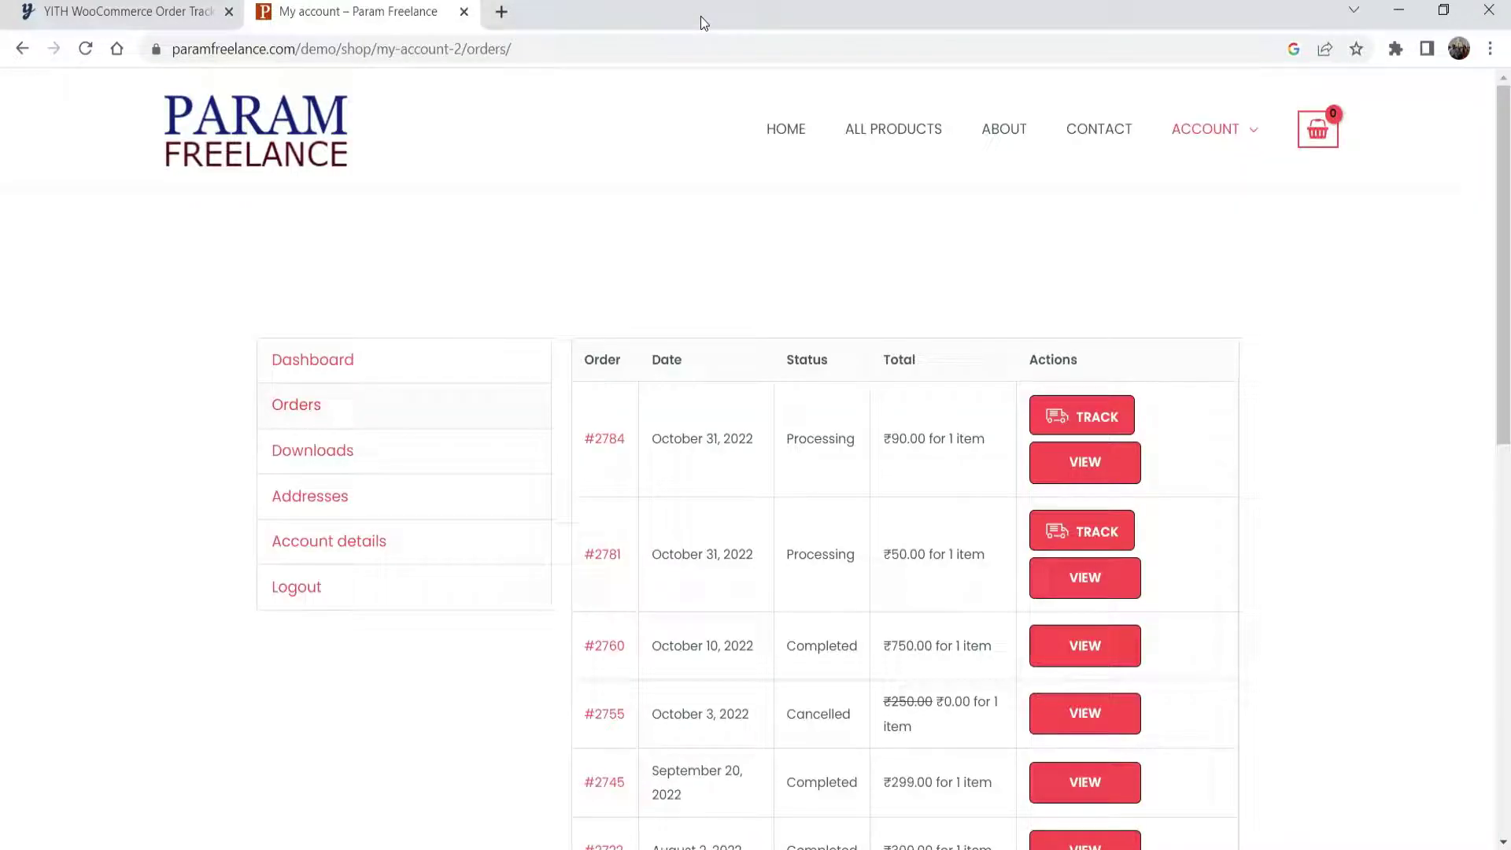
Switch back to the WordPress admin in Firefox and open the page for adding a new plugin.
key("alt+Tab")
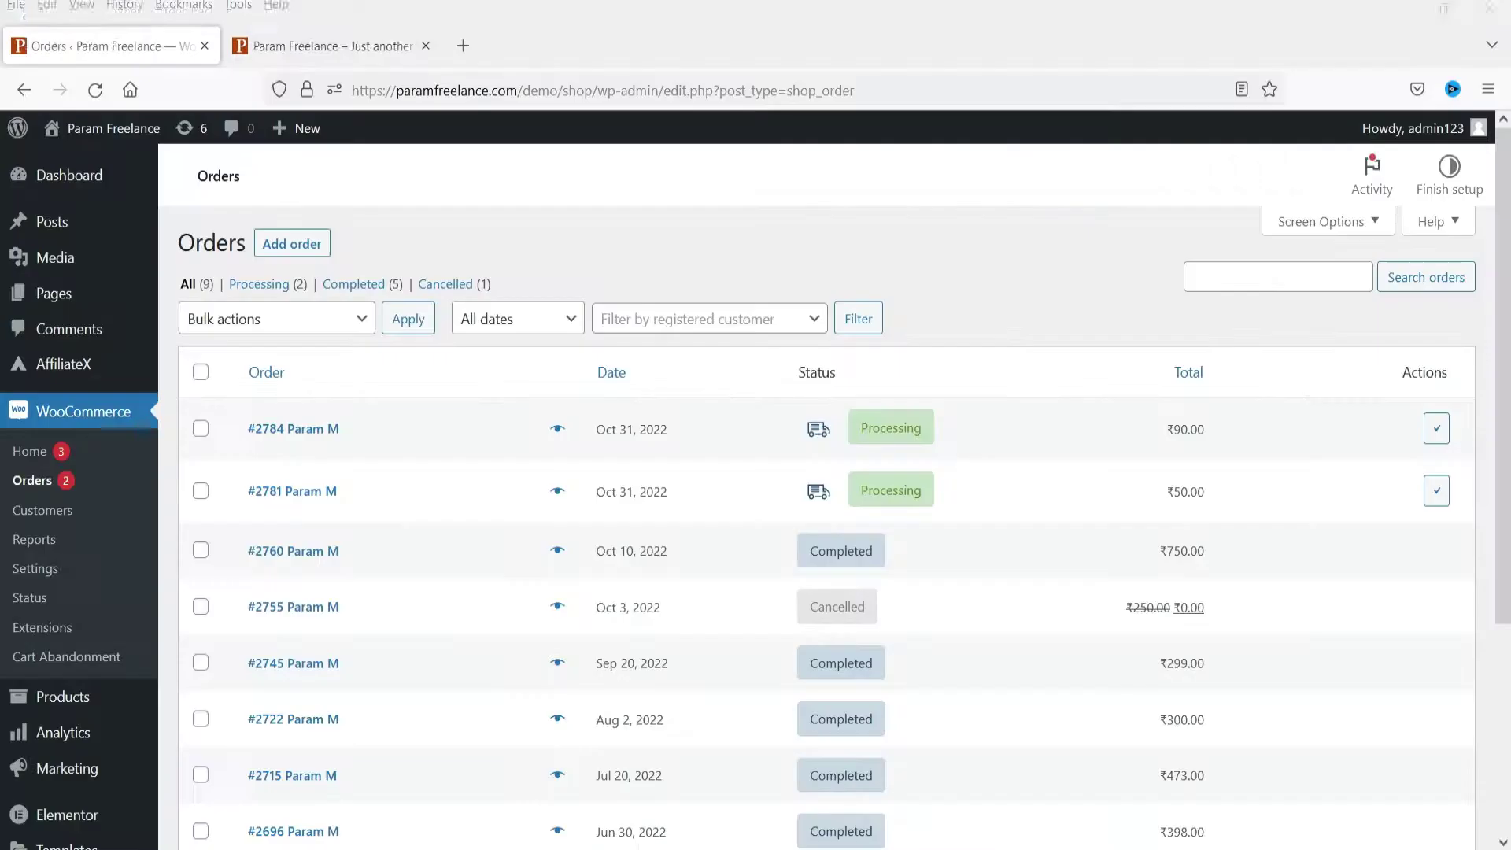
scroll(26, 716, "down", 4)
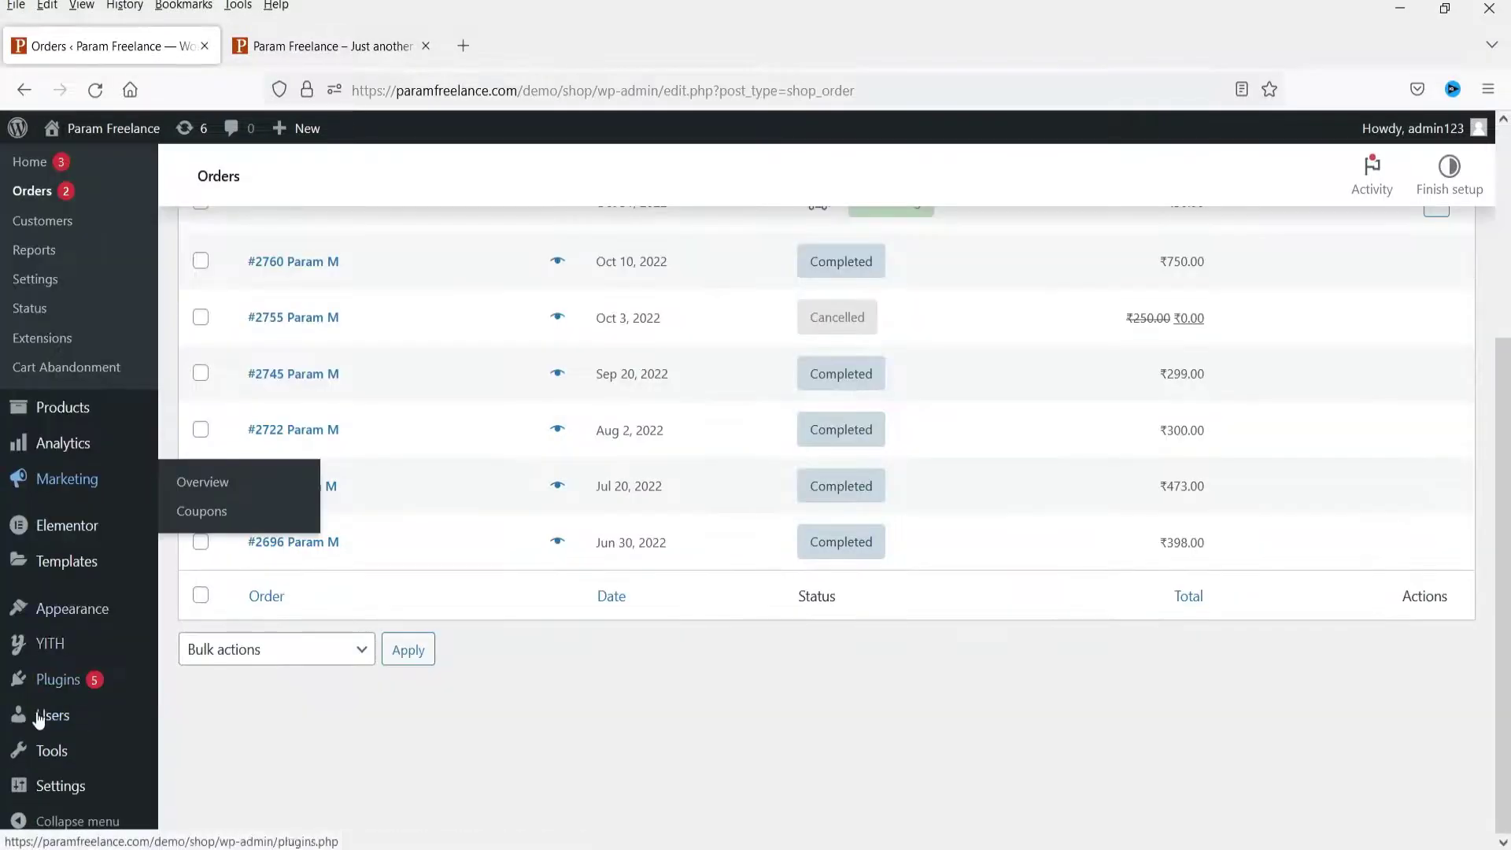
mouse_move(34, 675)
left_click(326, 710)
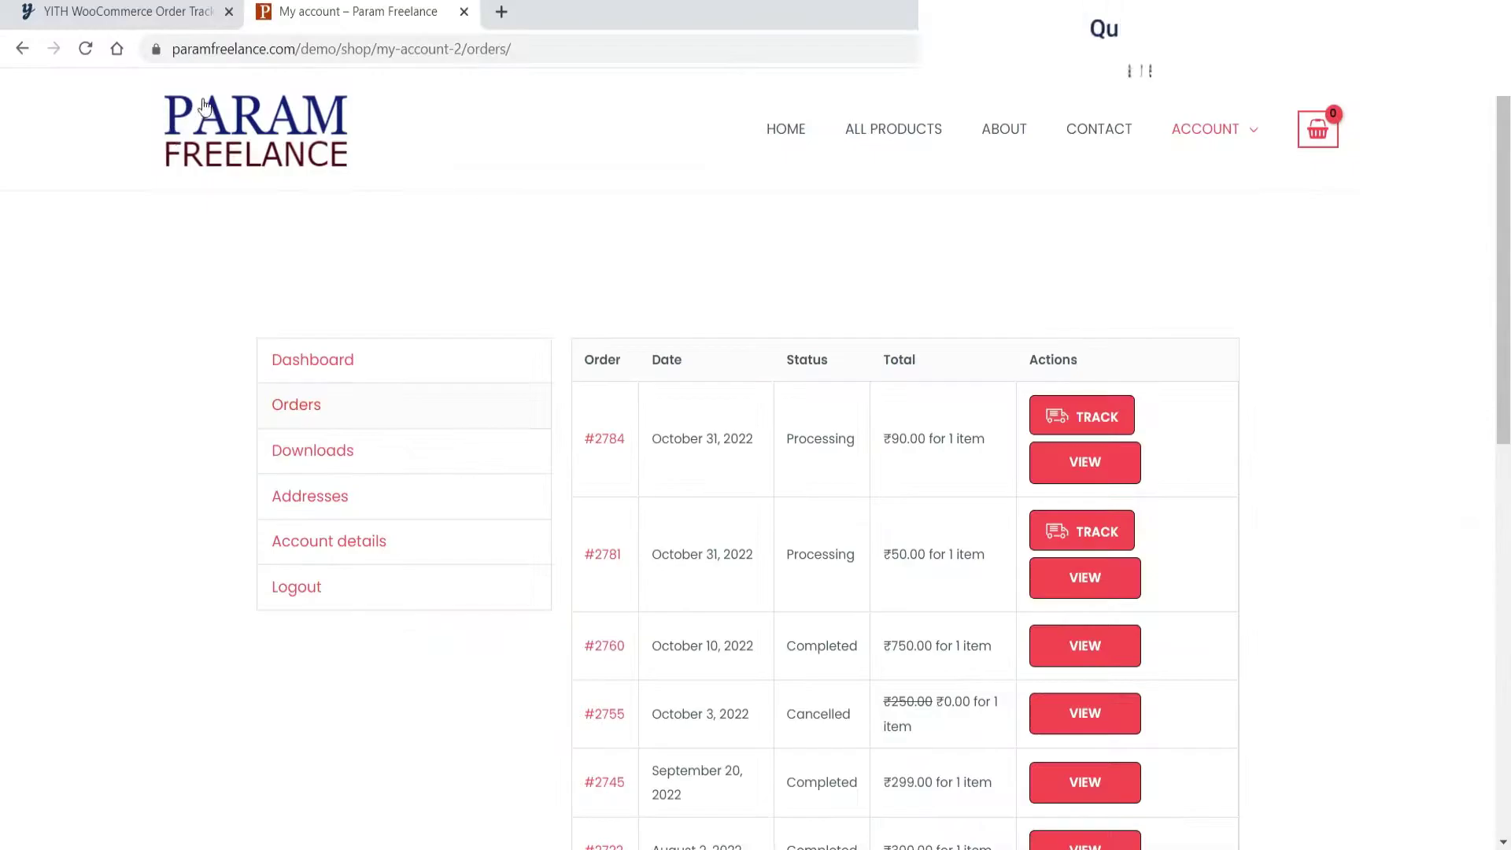
Switch to Chrome, review the YITH WooCommerce Order & Shipment Tracking product page and go to its Free Vs Premium comparison.
left_click(118, 11)
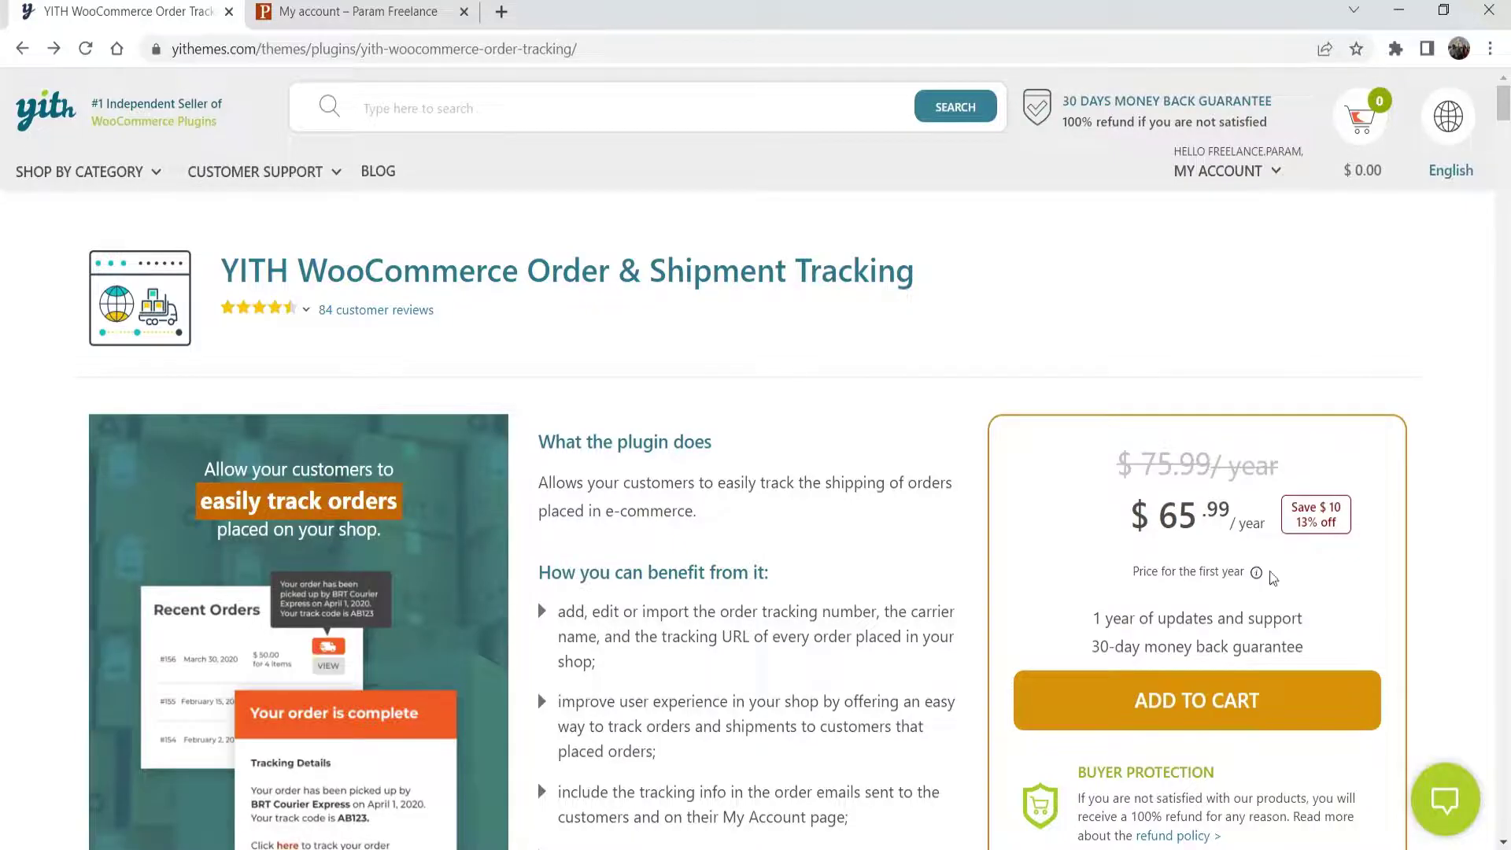
scroll(1440, 512, "down", 1)
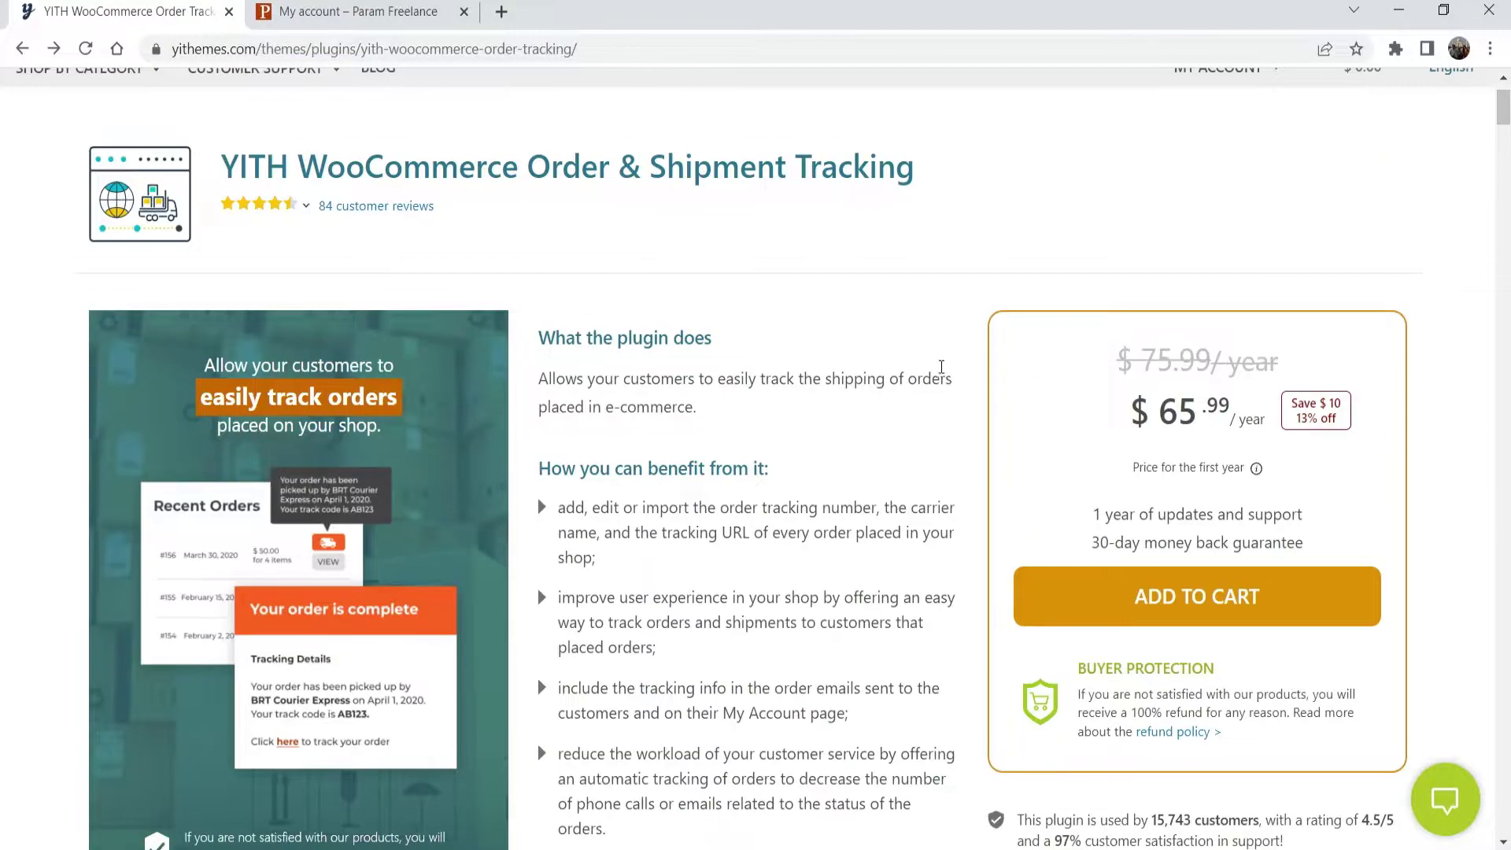
scroll(948, 369, "down", 4)
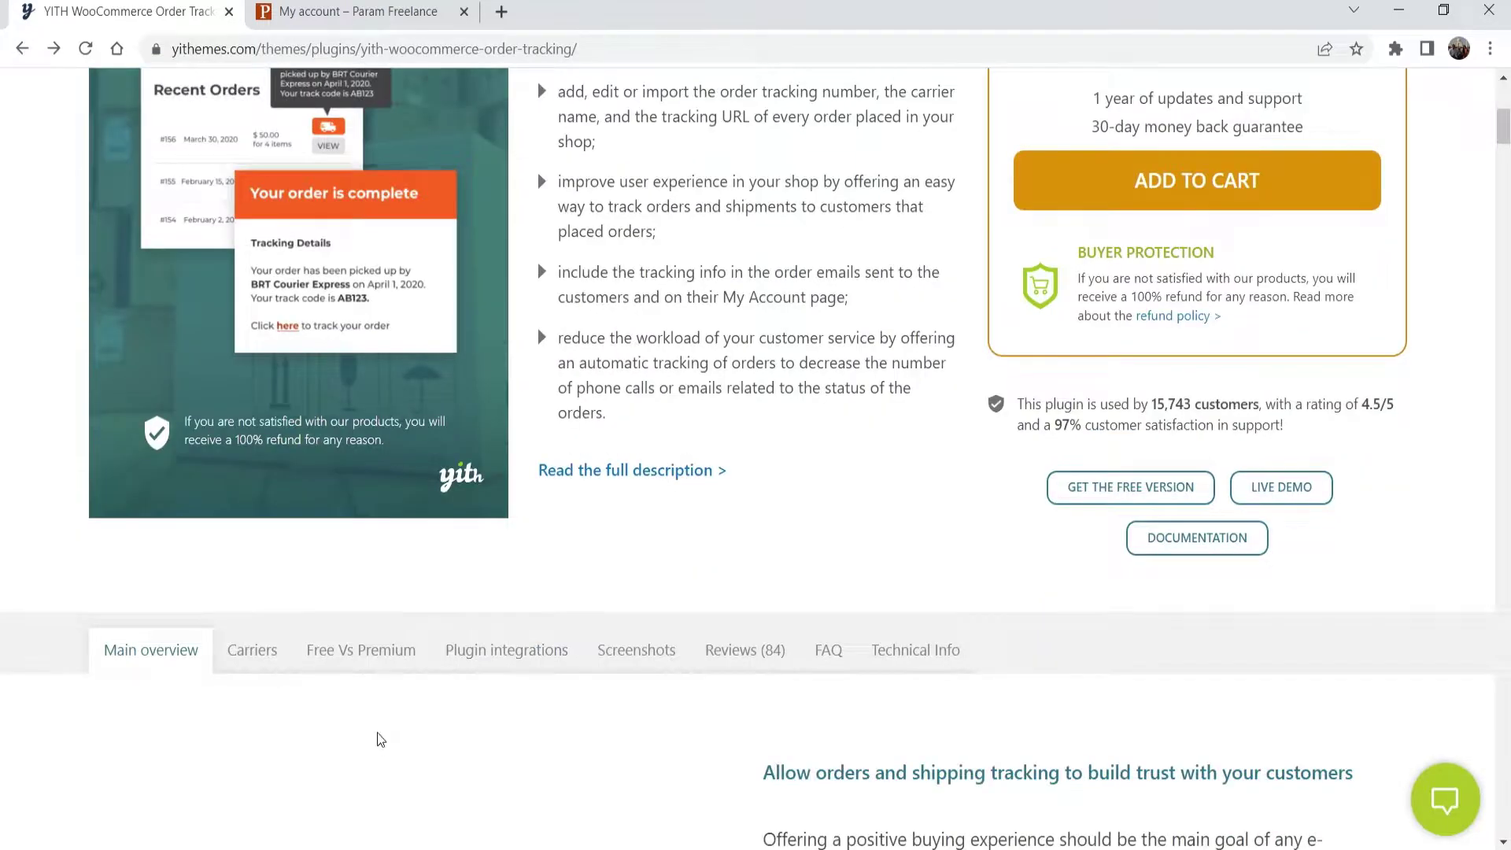
left_click(368, 655)
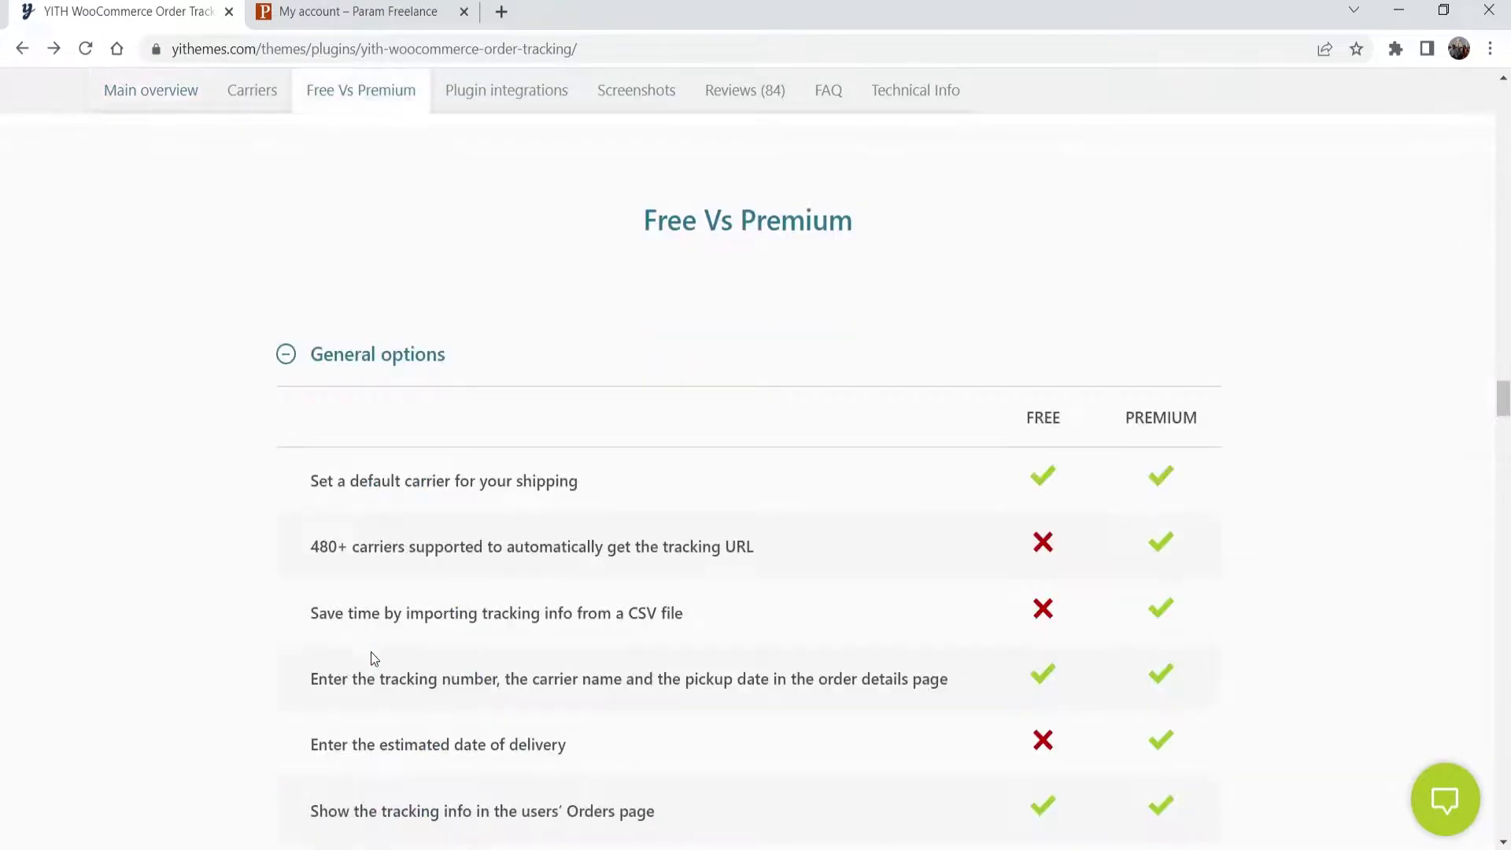
Examine which general options the Free Vs Premium table offers only in the premium version, including carrier support and estimated delivery date.
scroll(1287, 356, "down", 3)
left_click_drag(307, 346, 756, 340)
left_click(405, 364)
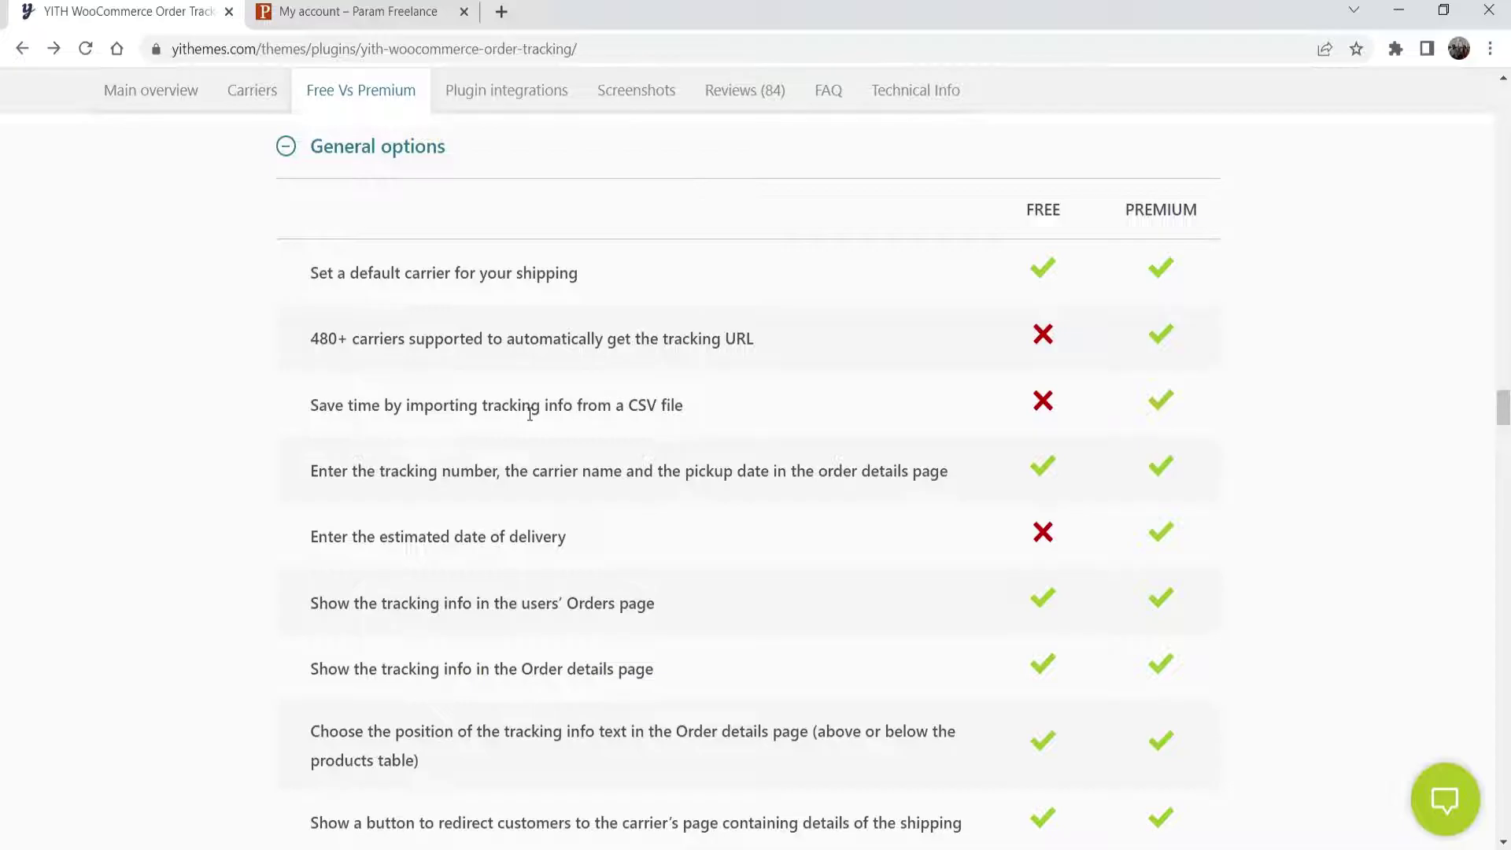
scroll(762, 459, "down", 4)
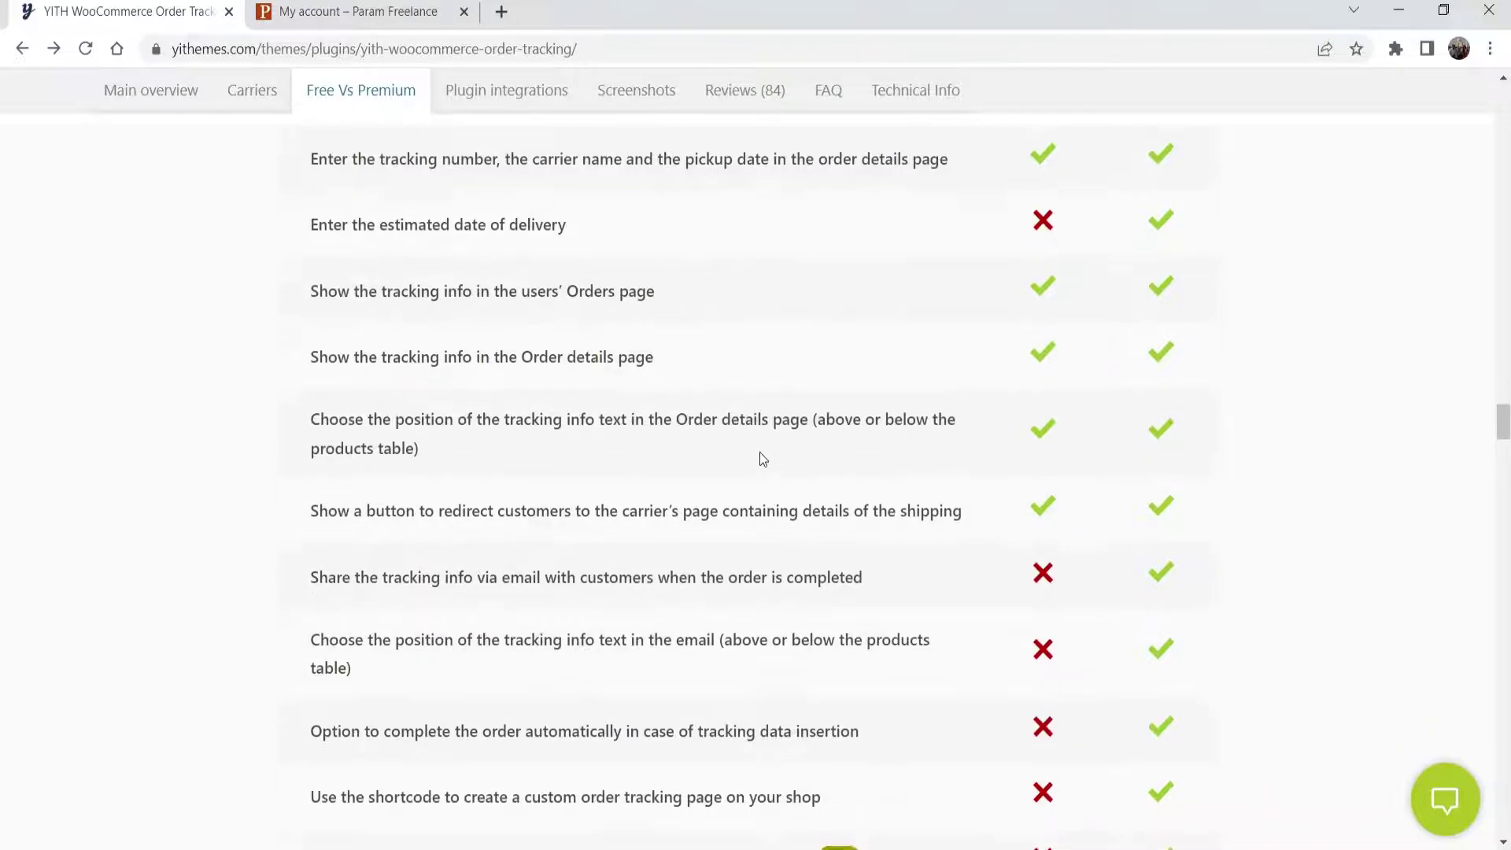
left_click_drag(309, 225, 595, 238)
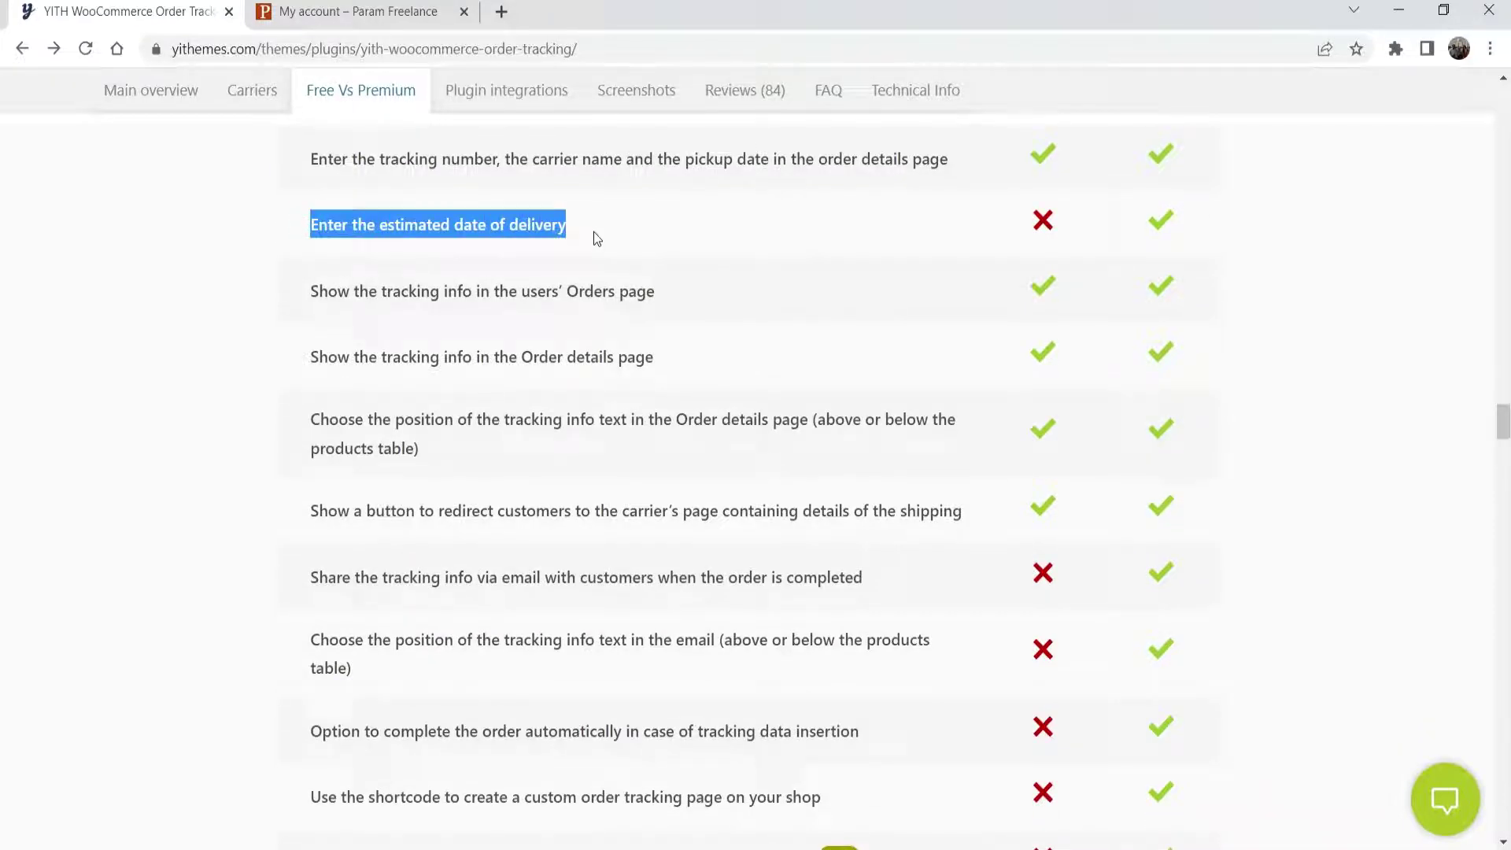
scroll(1370, 344, "down", 3)
left_click(1369, 342)
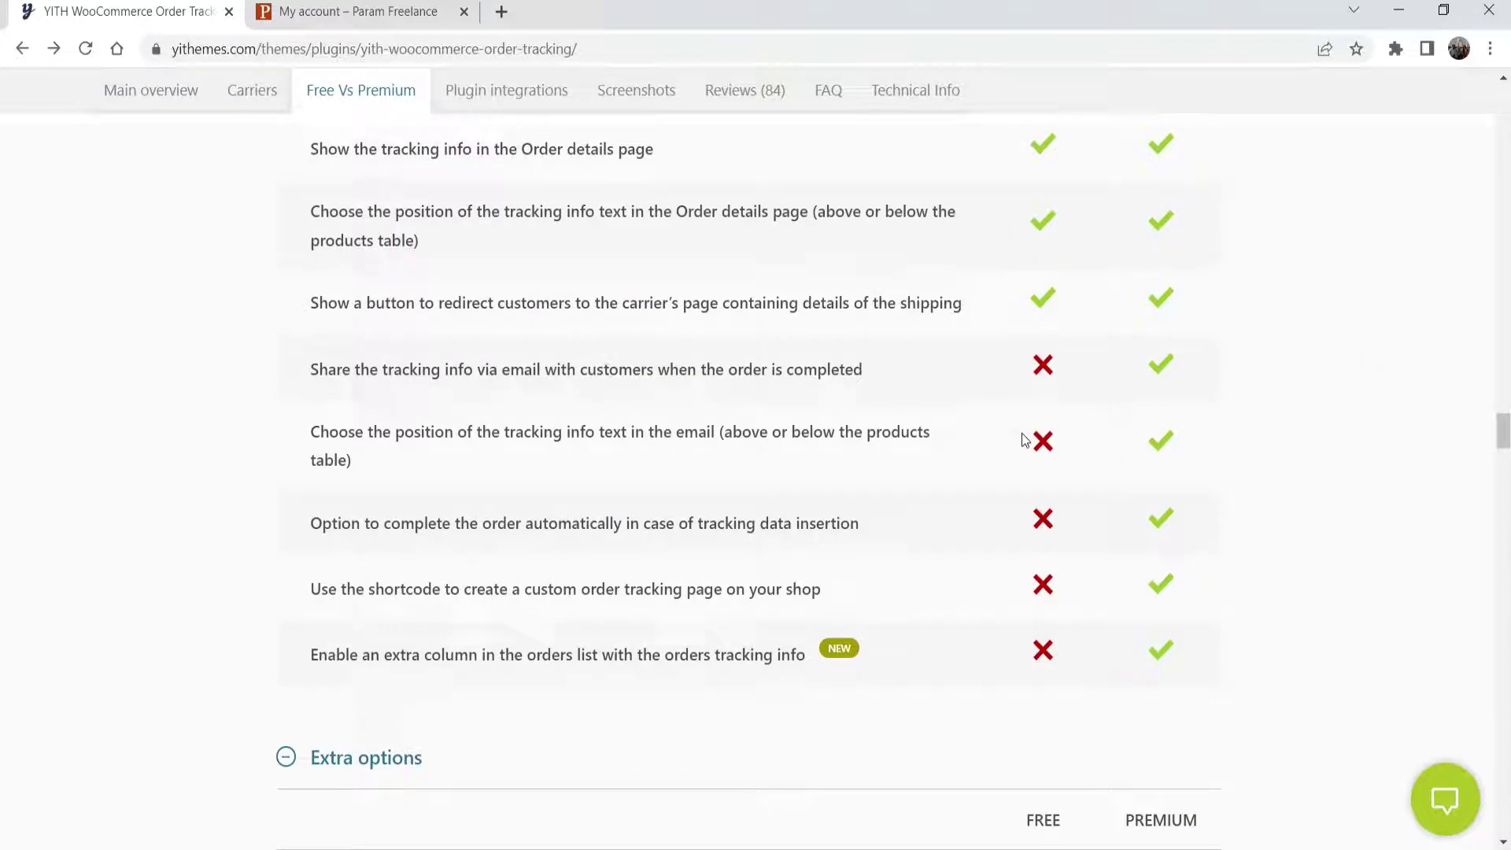
scroll(541, 299, "down", 6)
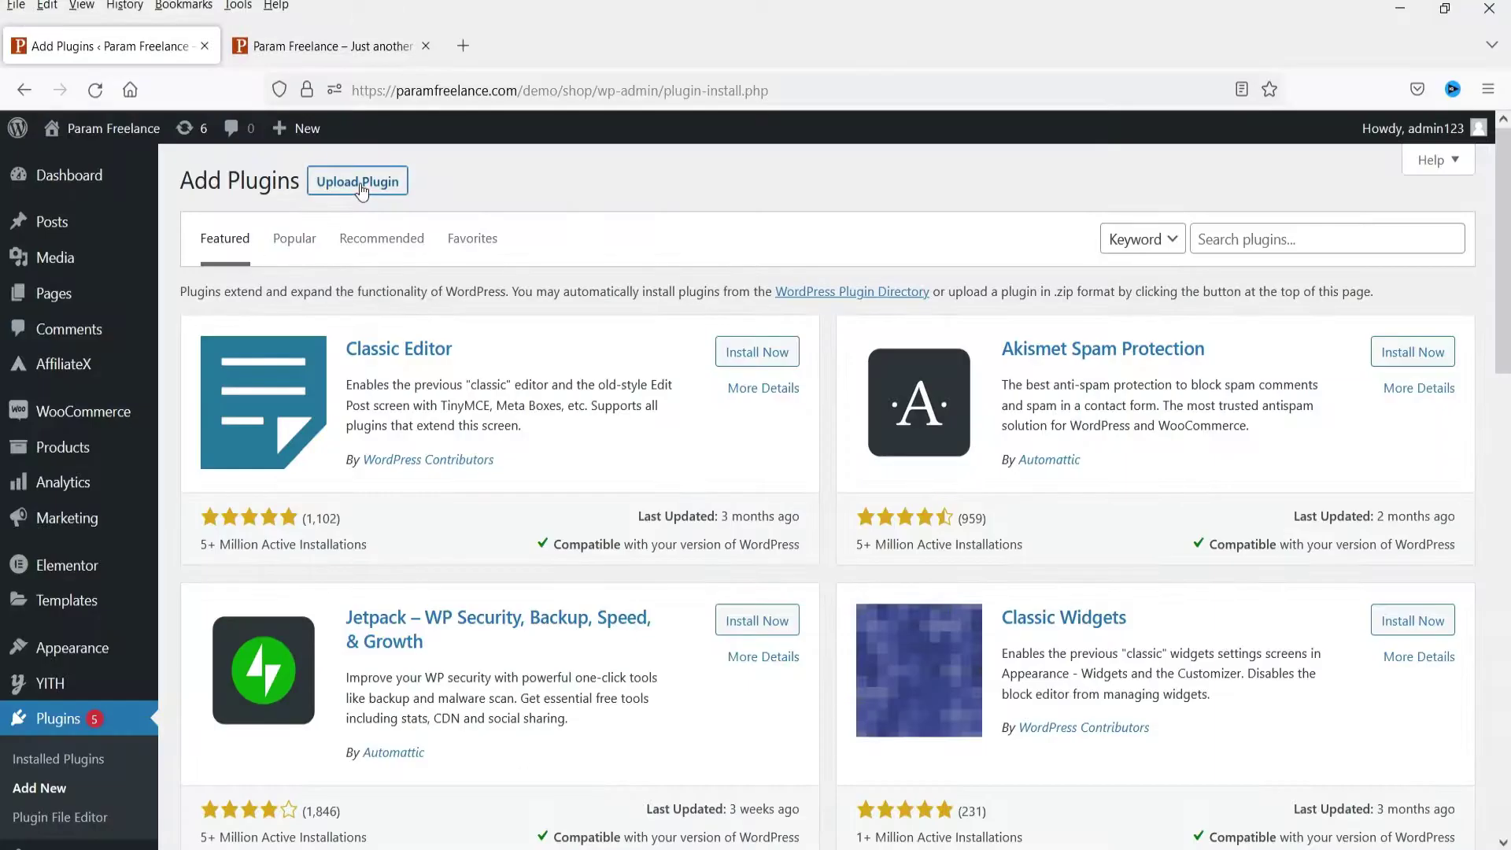
In the WordPress admin, upload yith-woocommerce-order-tracking-premium-v1.6.17.zip, install it and activate the plugin.
left_click(361, 189)
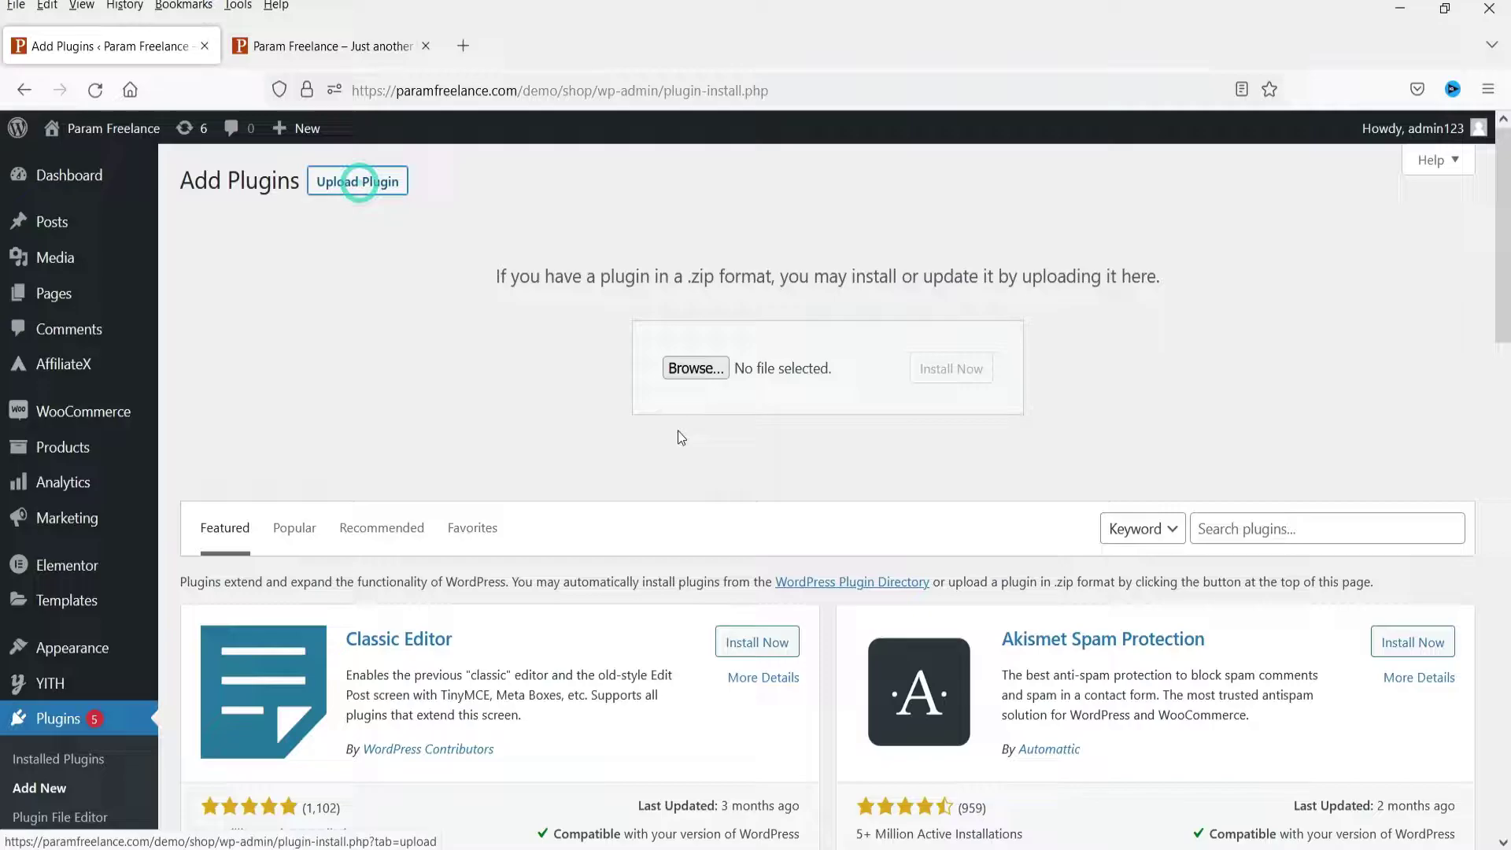
left_click(688, 372)
left_click(467, 197)
double_click(467, 197)
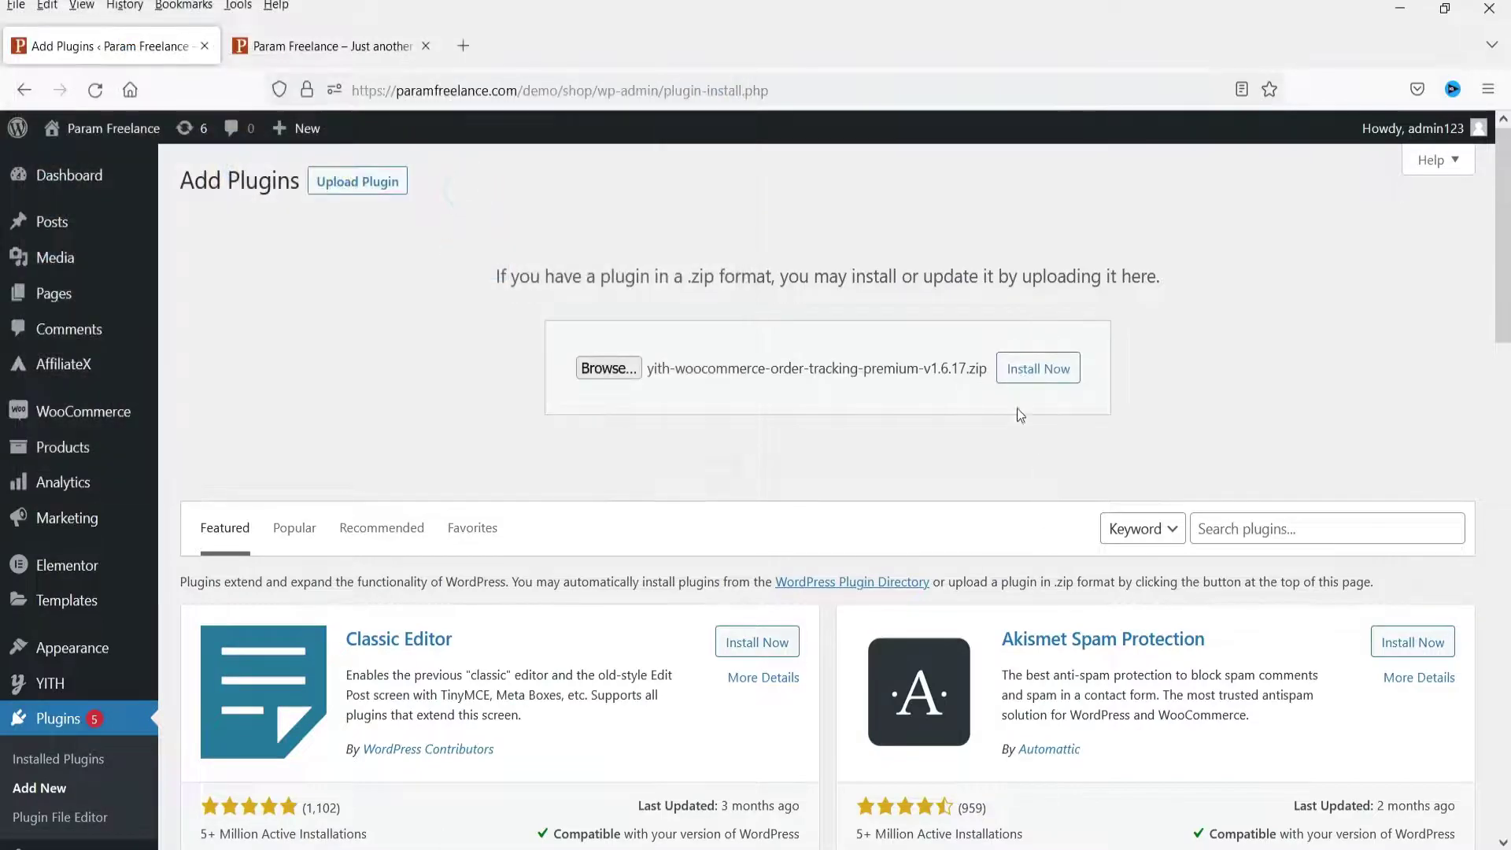
left_click(1022, 384)
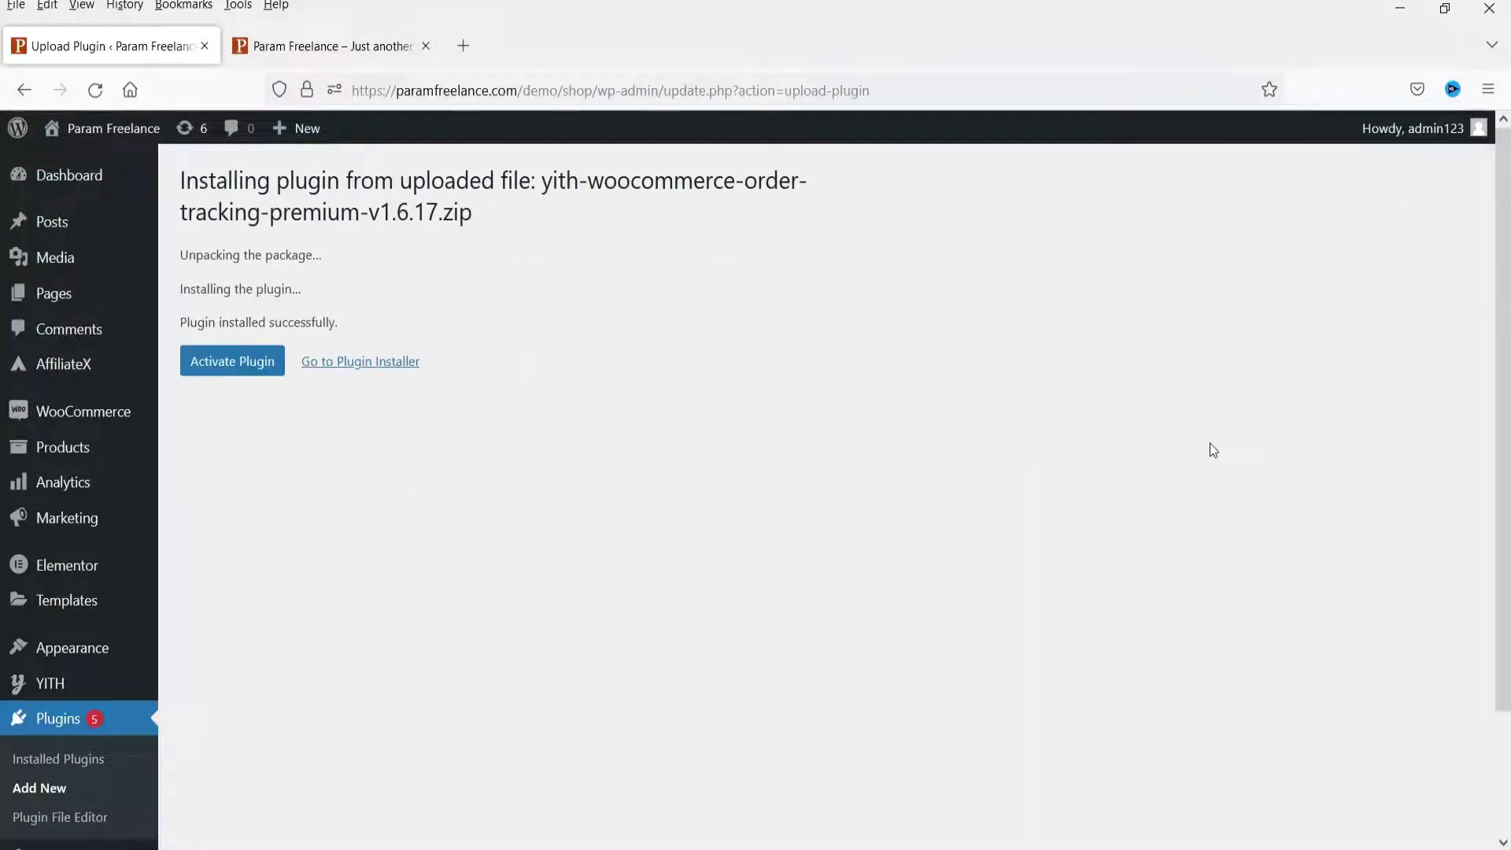
left_click(211, 358)
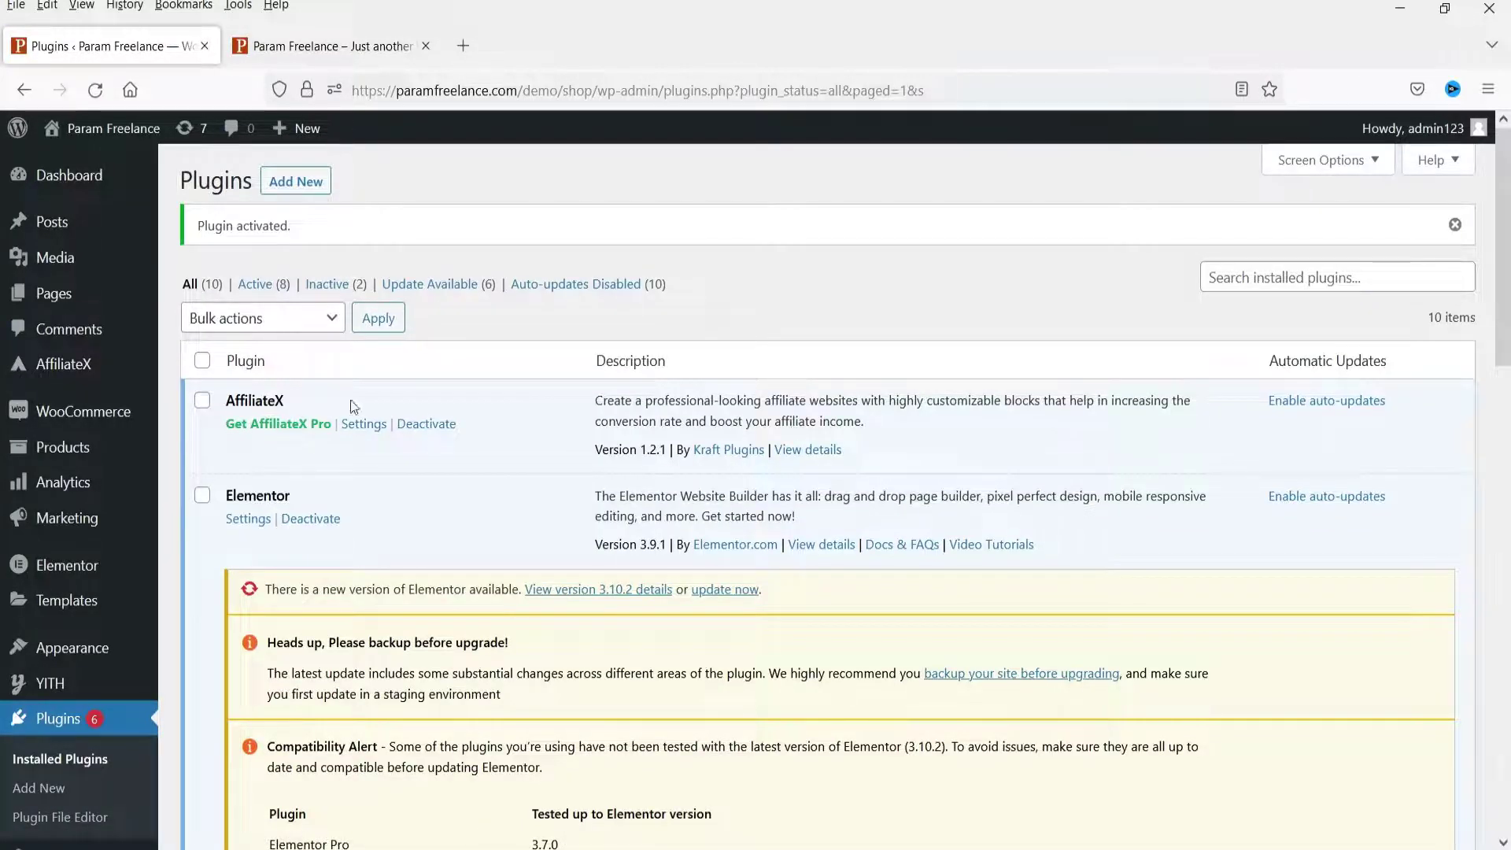
Open the YITH Order Tracking settings and go to the list of supported carriers.
mouse_move(43, 682)
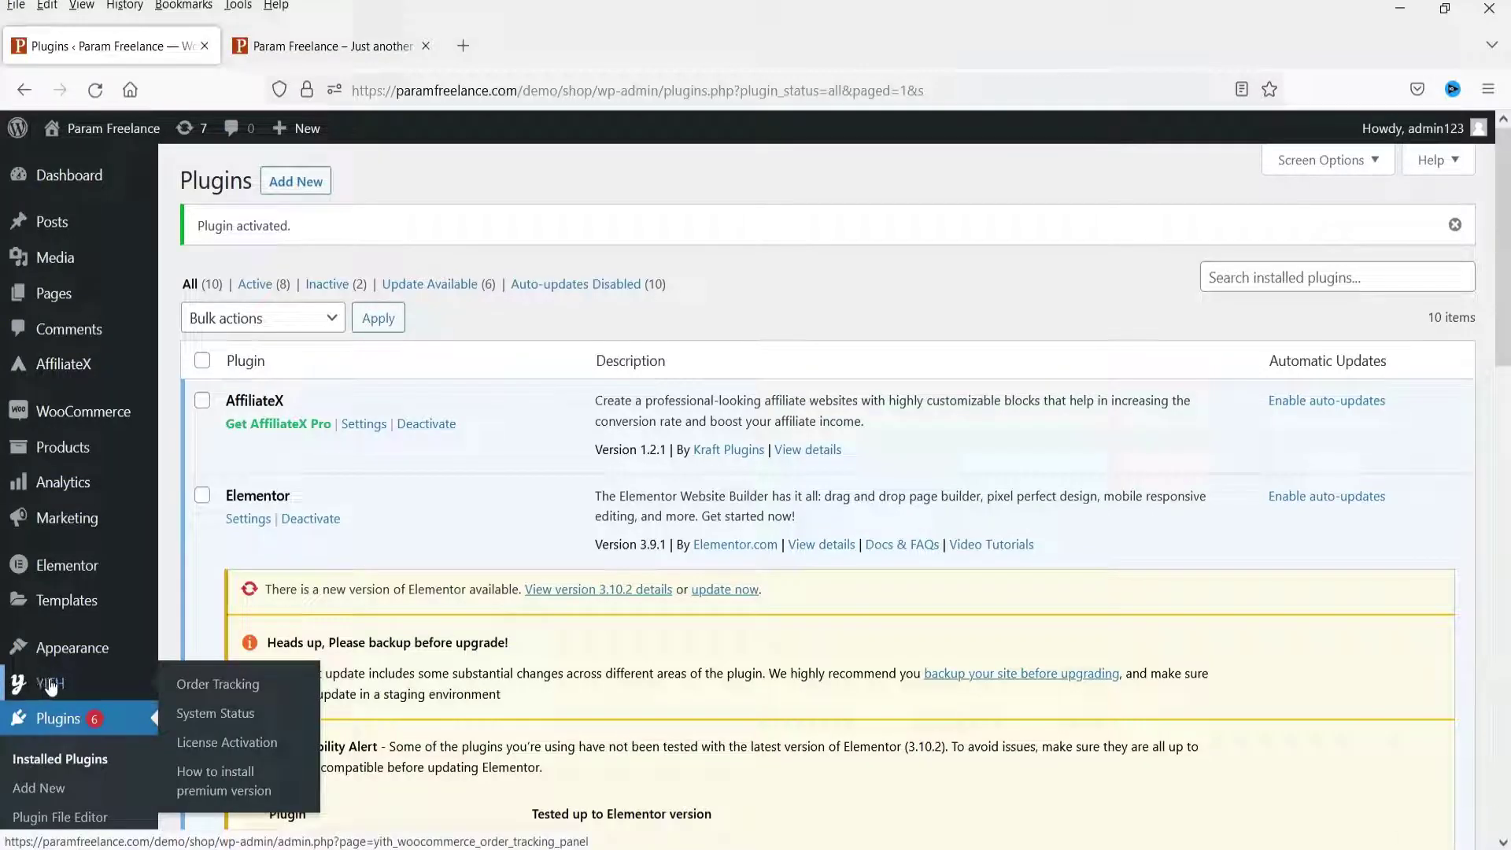
left_click(216, 685)
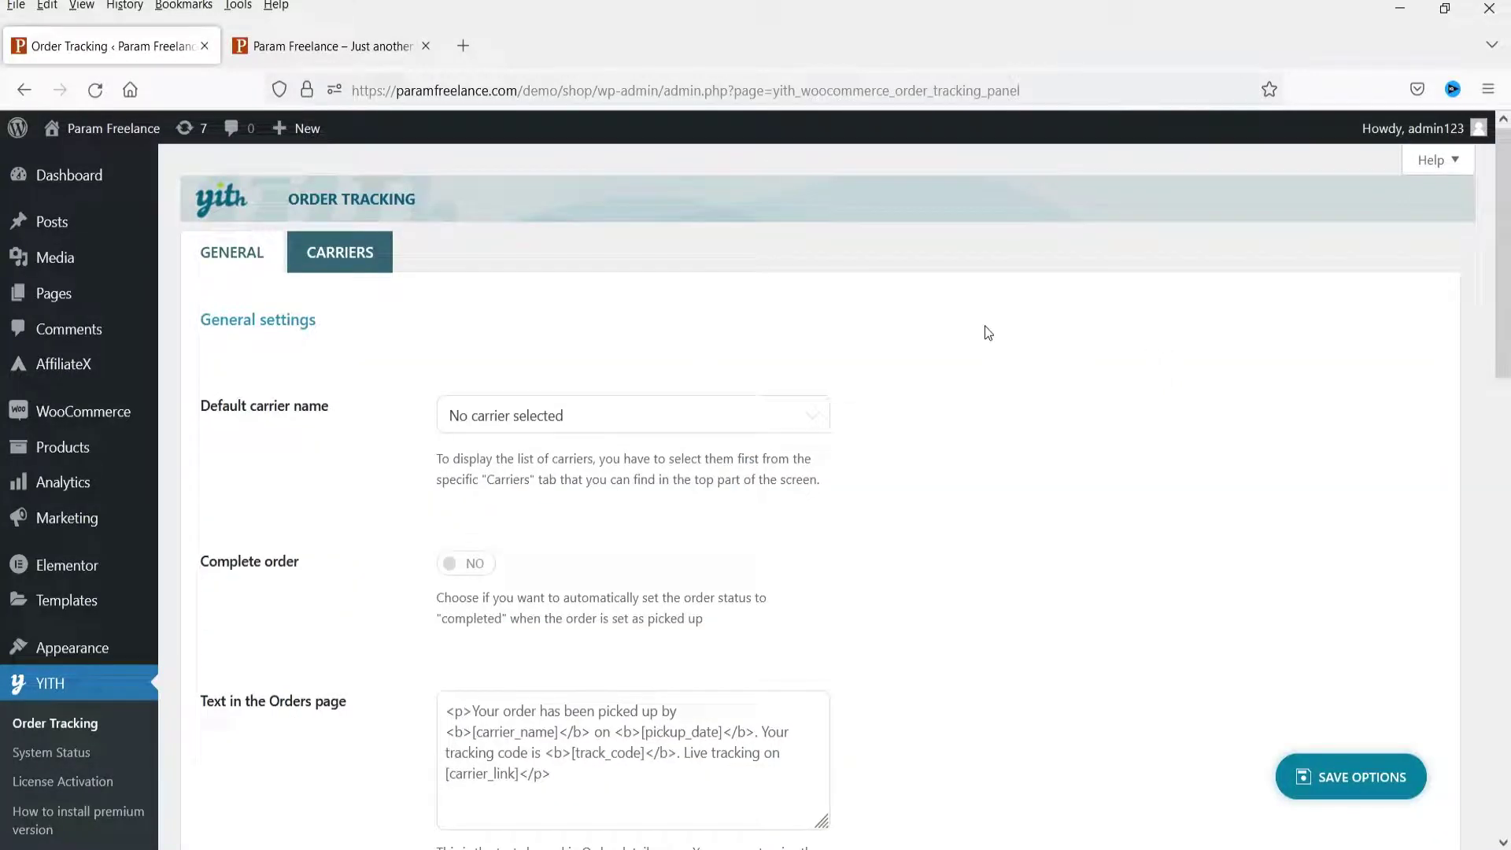
left_click(350, 260)
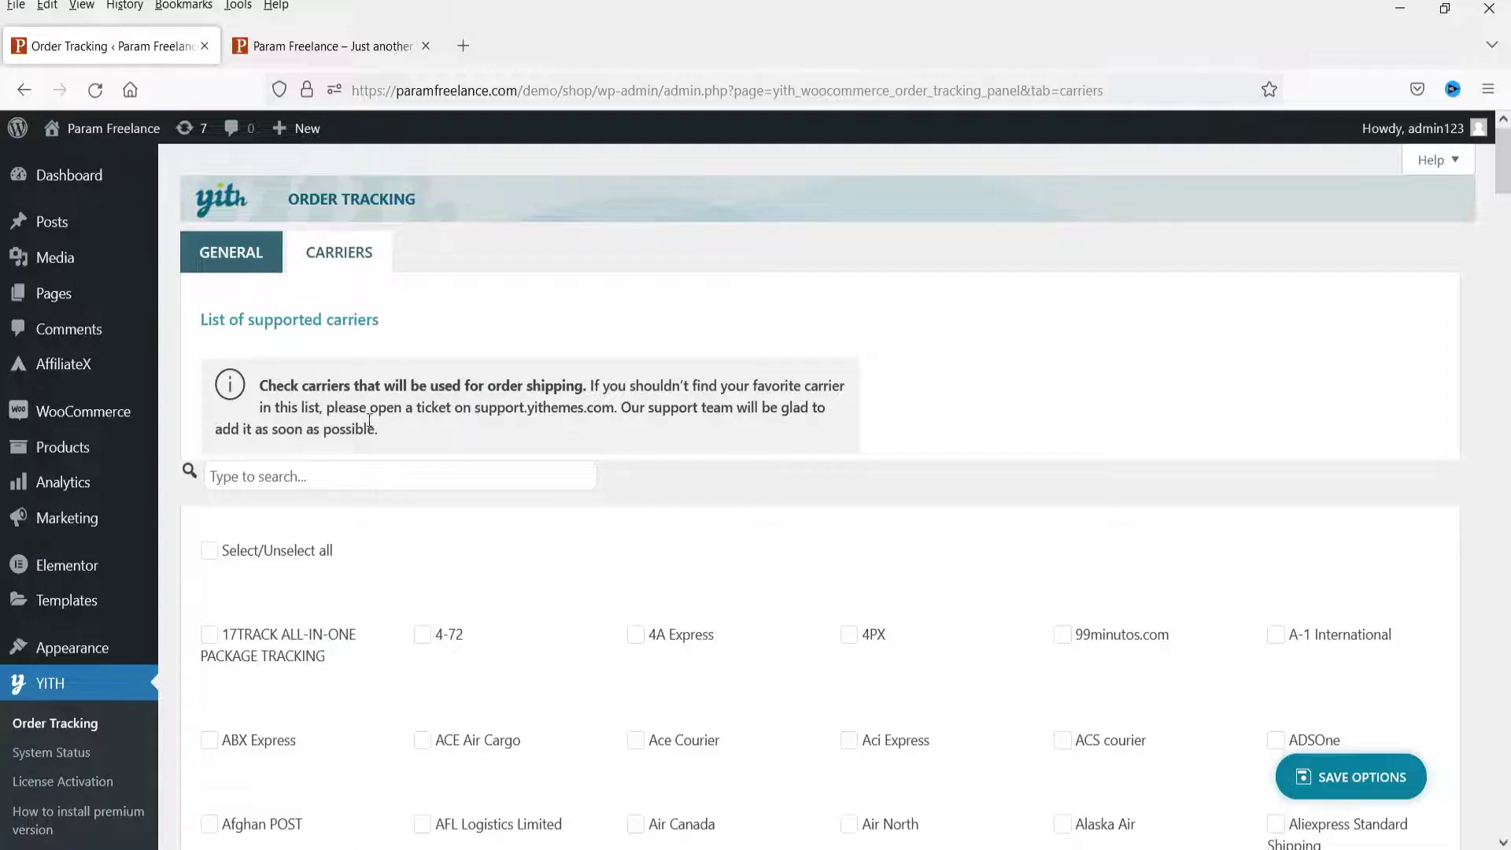
Enable Blue Dart and DTDC in the list of supported carriers.
scroll(653, 220, "down", 3)
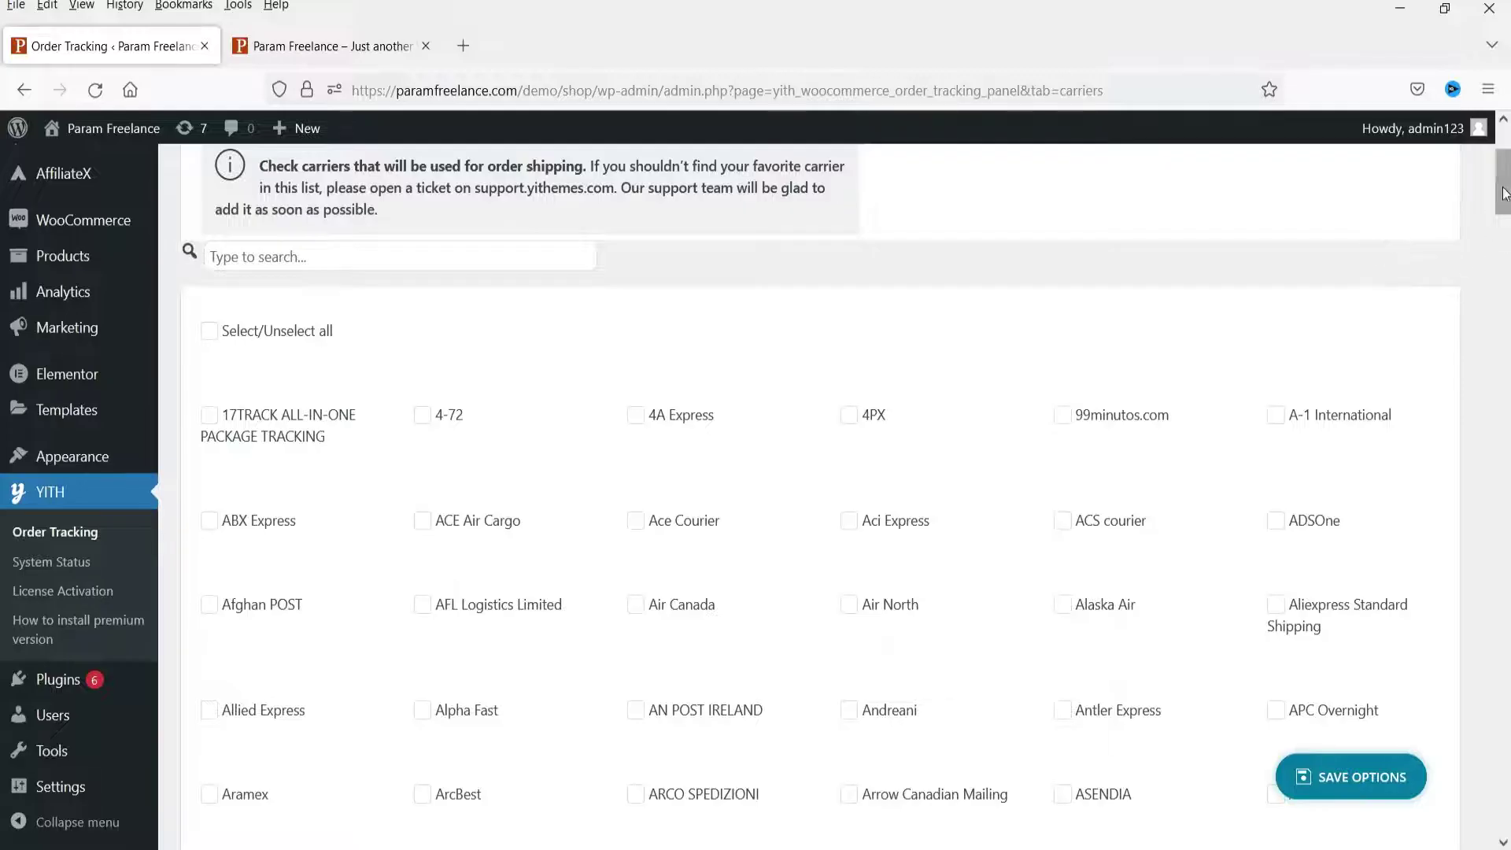
left_click_drag(1505, 184, 1504, 234)
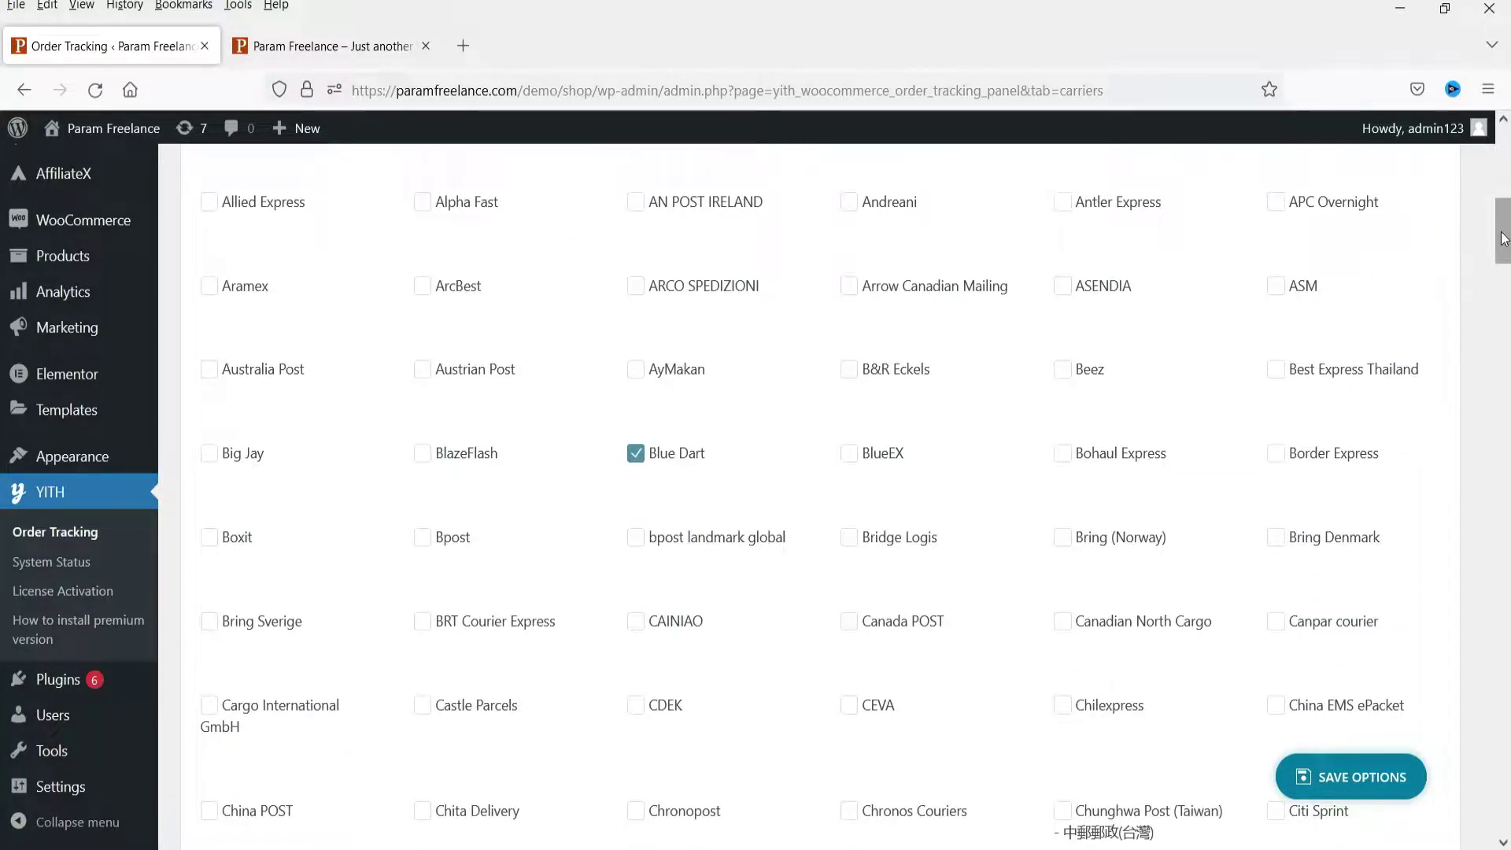
left_click_drag(1504, 238, 1504, 361)
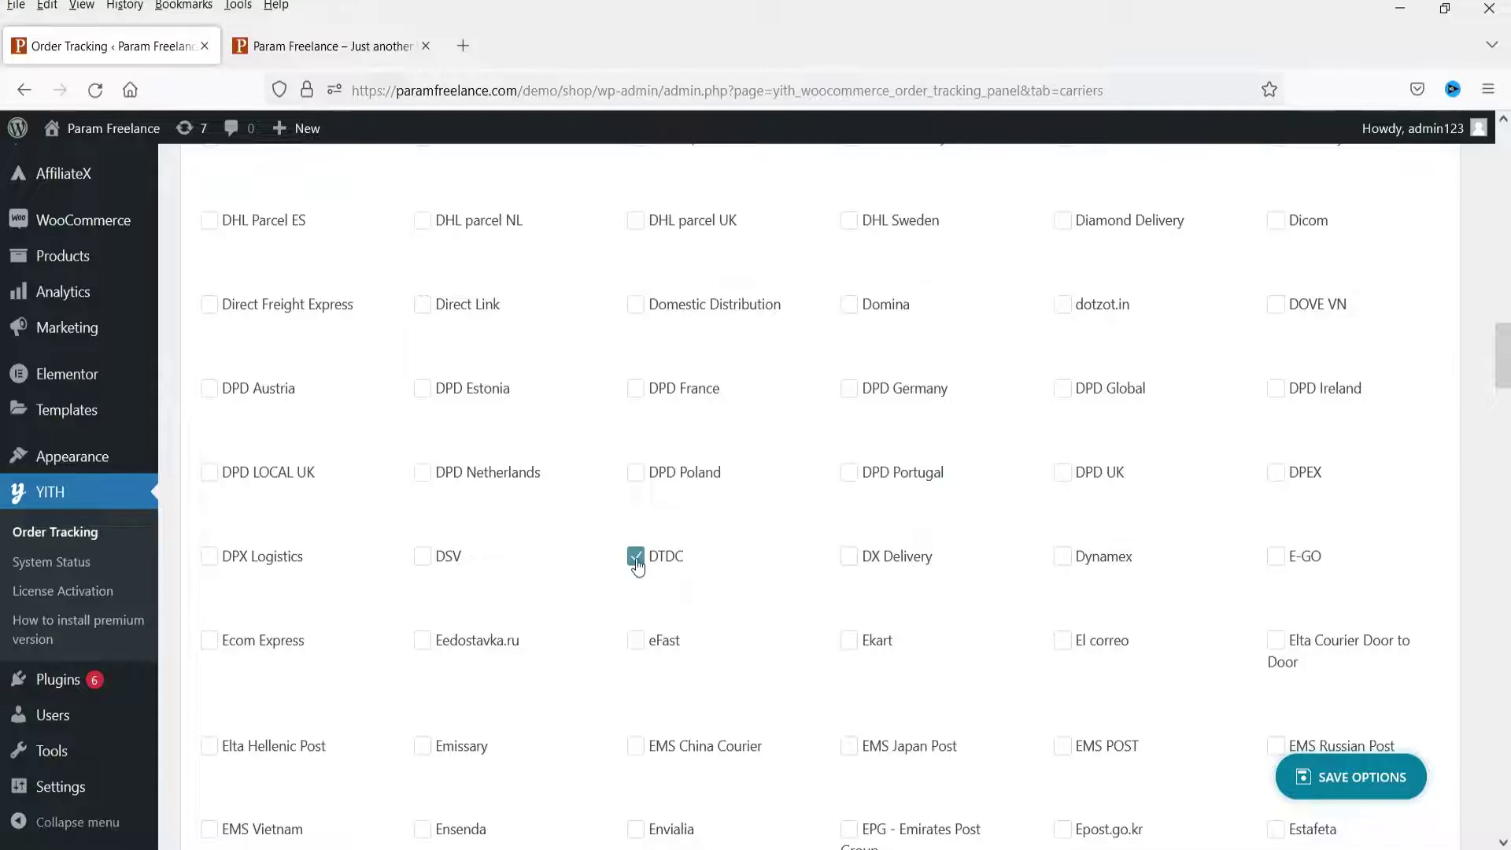
Review the remaining supported carriers down to the end of the list and save the carrier selection.
scroll(666, 505, "down", 2)
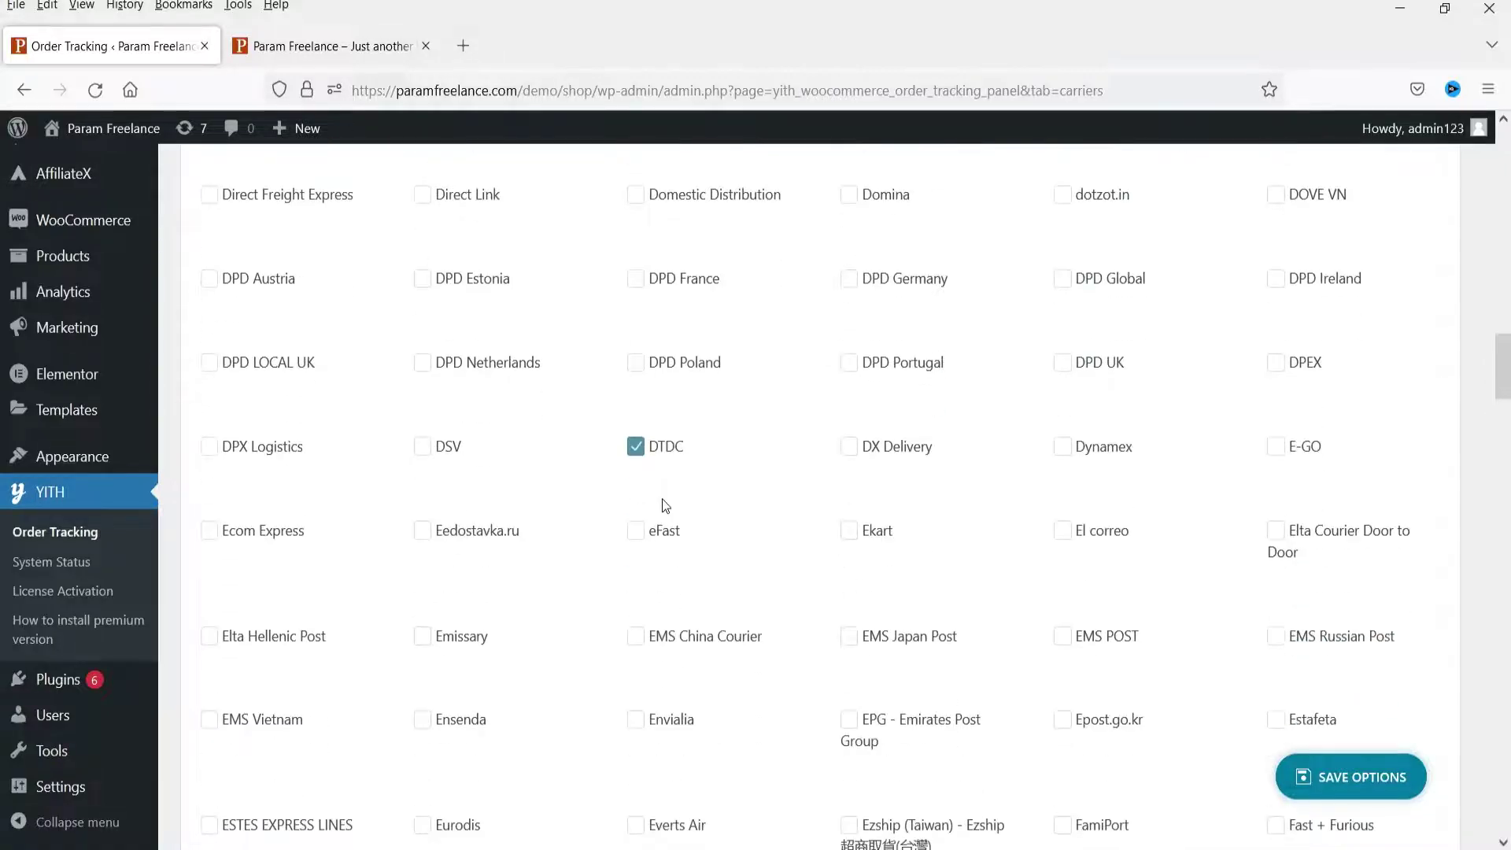
scroll(658, 509, "down", 4)
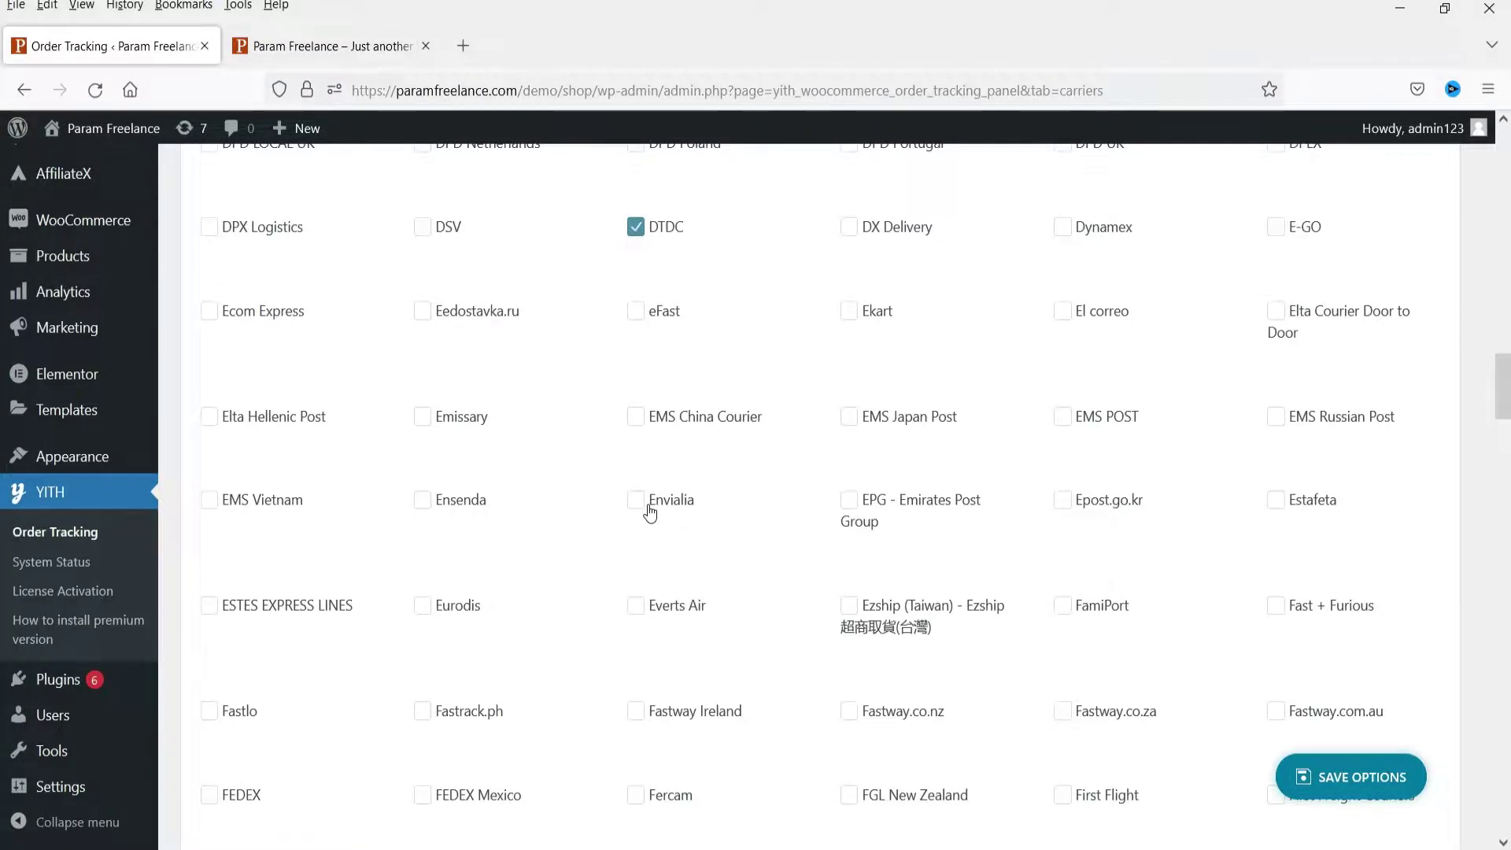
scroll(661, 488, "down", 16)
scroll(708, 449, "down", 20)
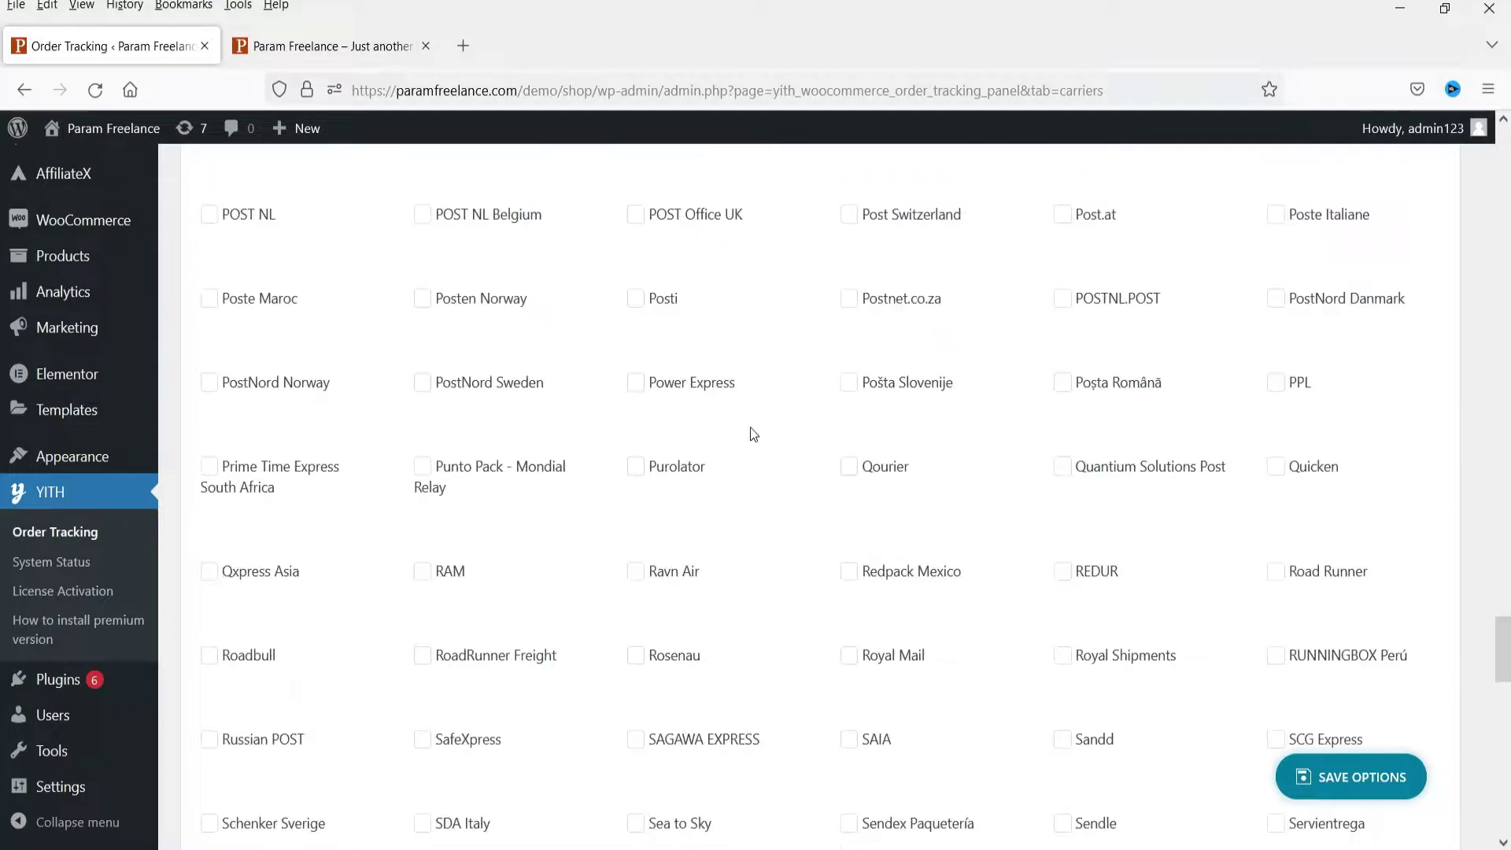
scroll(748, 432, "down", 9)
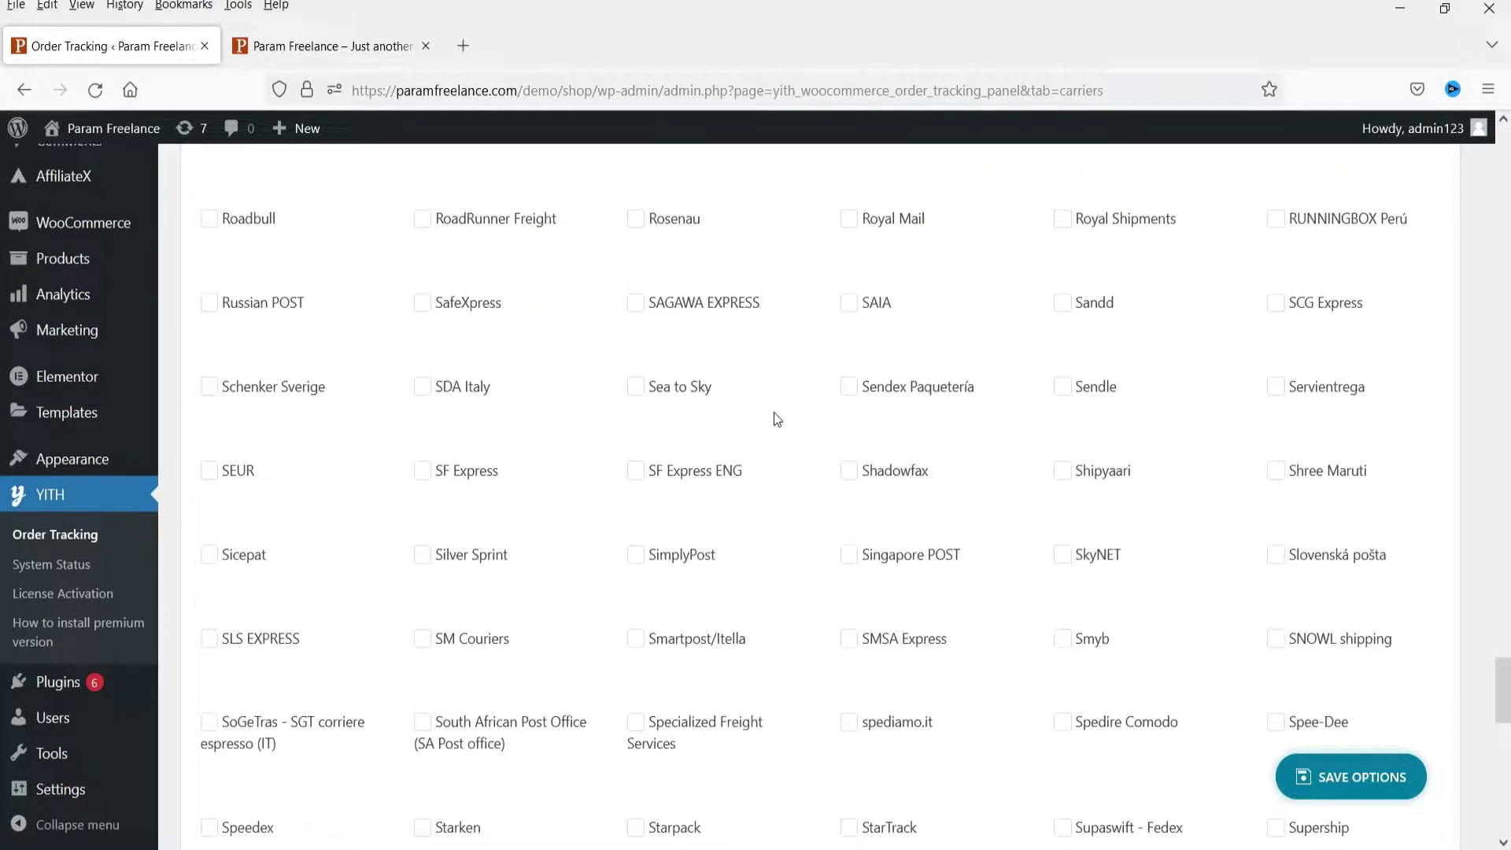
scroll(303, 375, "up", 3)
scroll(432, 394, "down", 14)
scroll(431, 403, "down", 6)
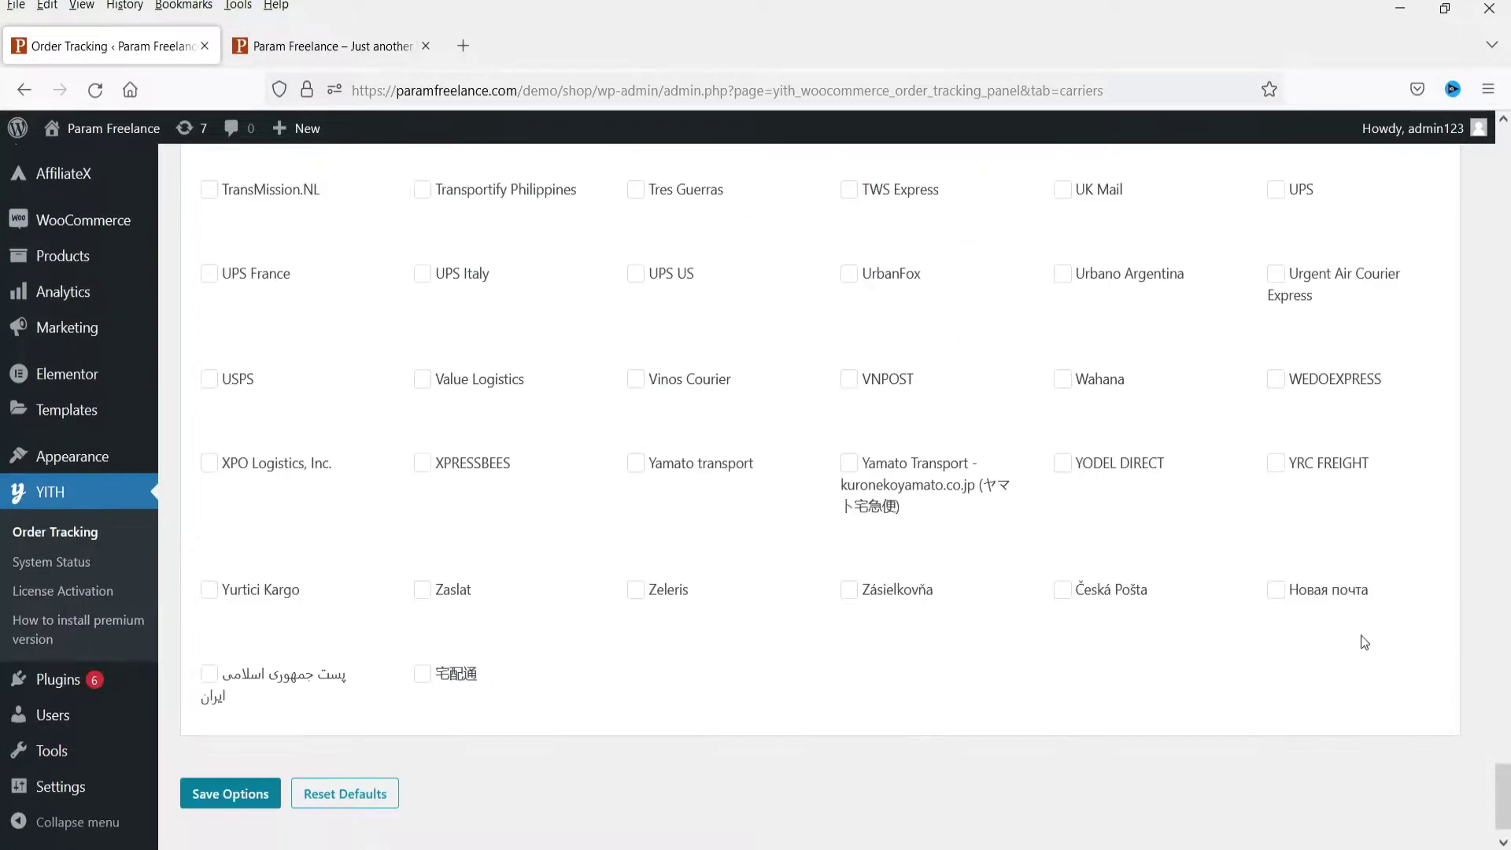
left_click(230, 793)
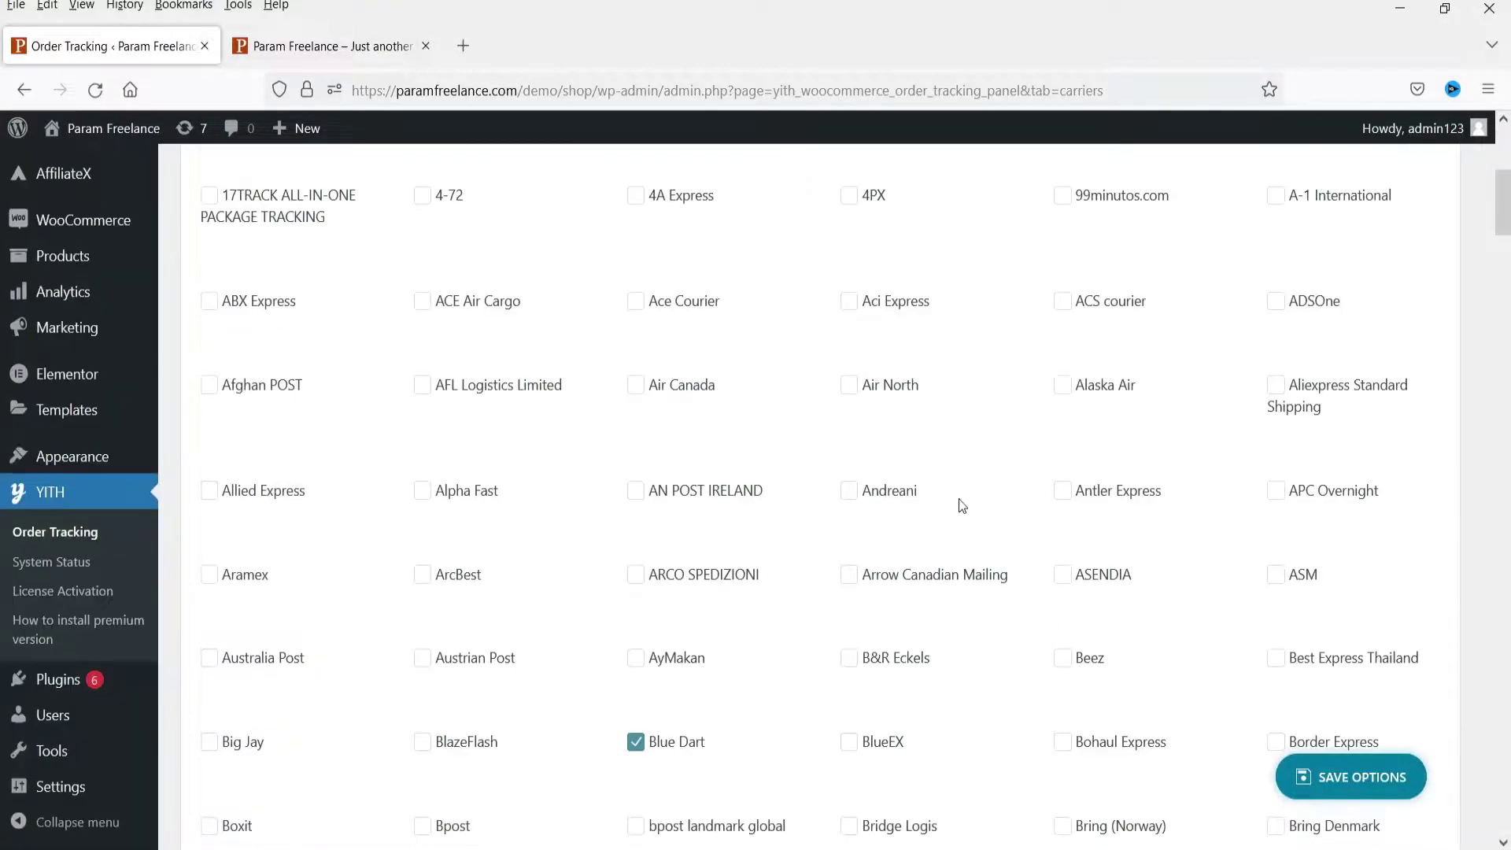
In the general order tracking settings, set the default carrier name to DTDC.
scroll(956, 500, "up", 5)
left_click(226, 253)
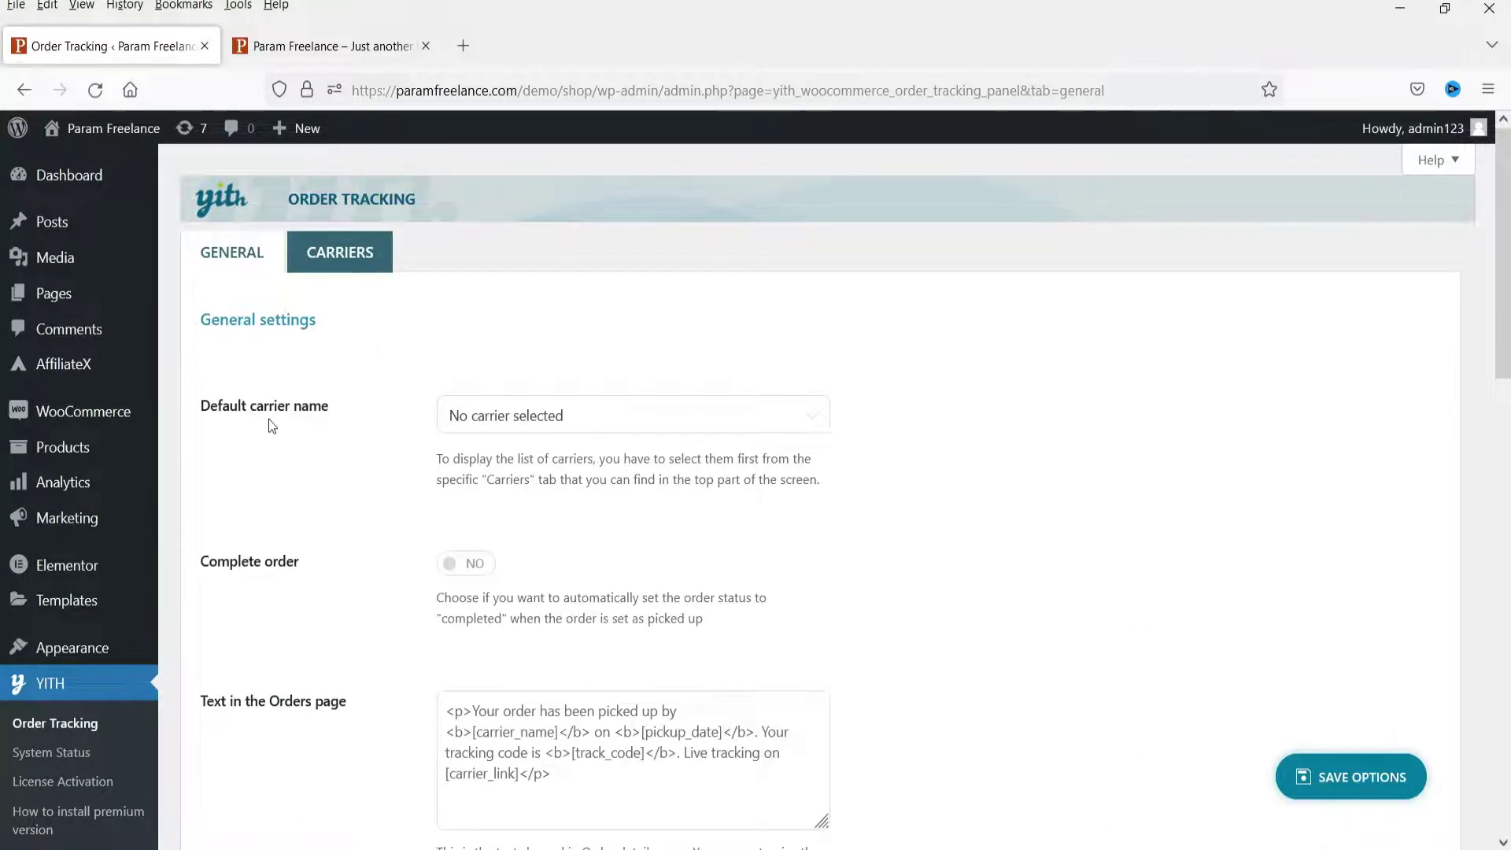
left_click(742, 413)
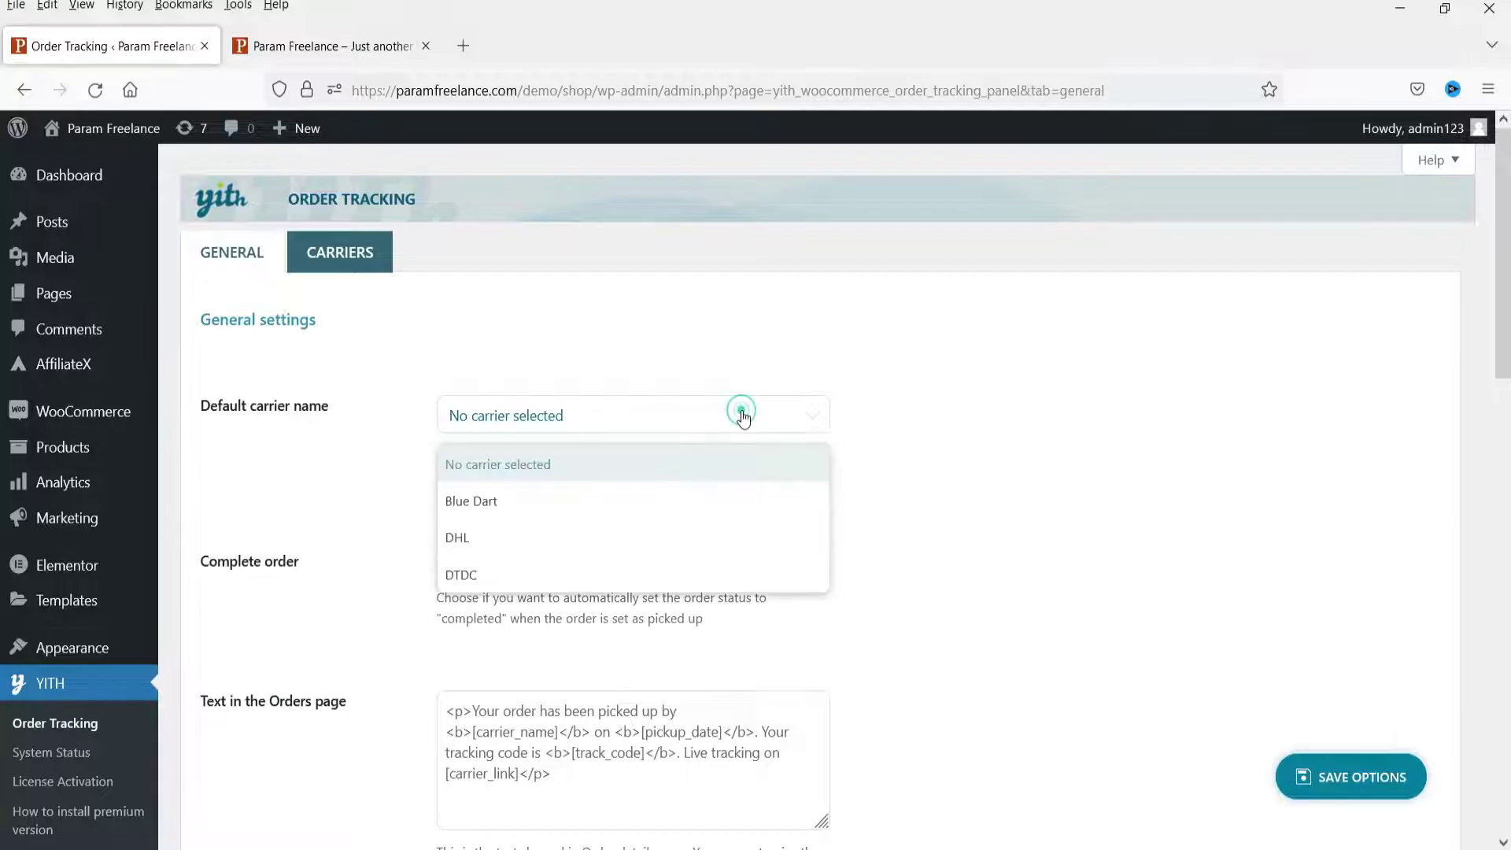
left_click(723, 506)
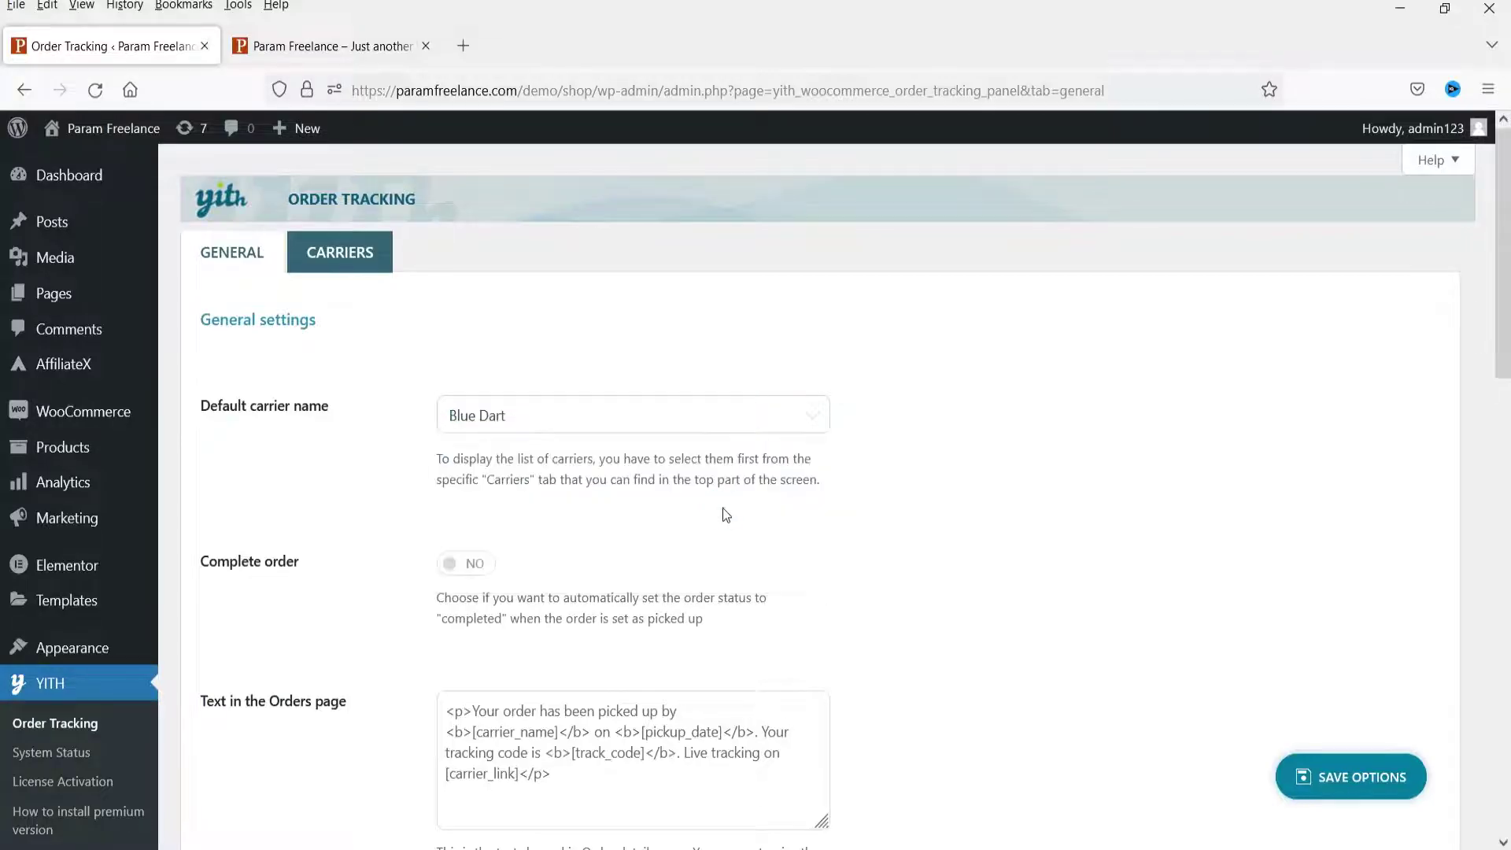
left_click(812, 417)
left_click(618, 572)
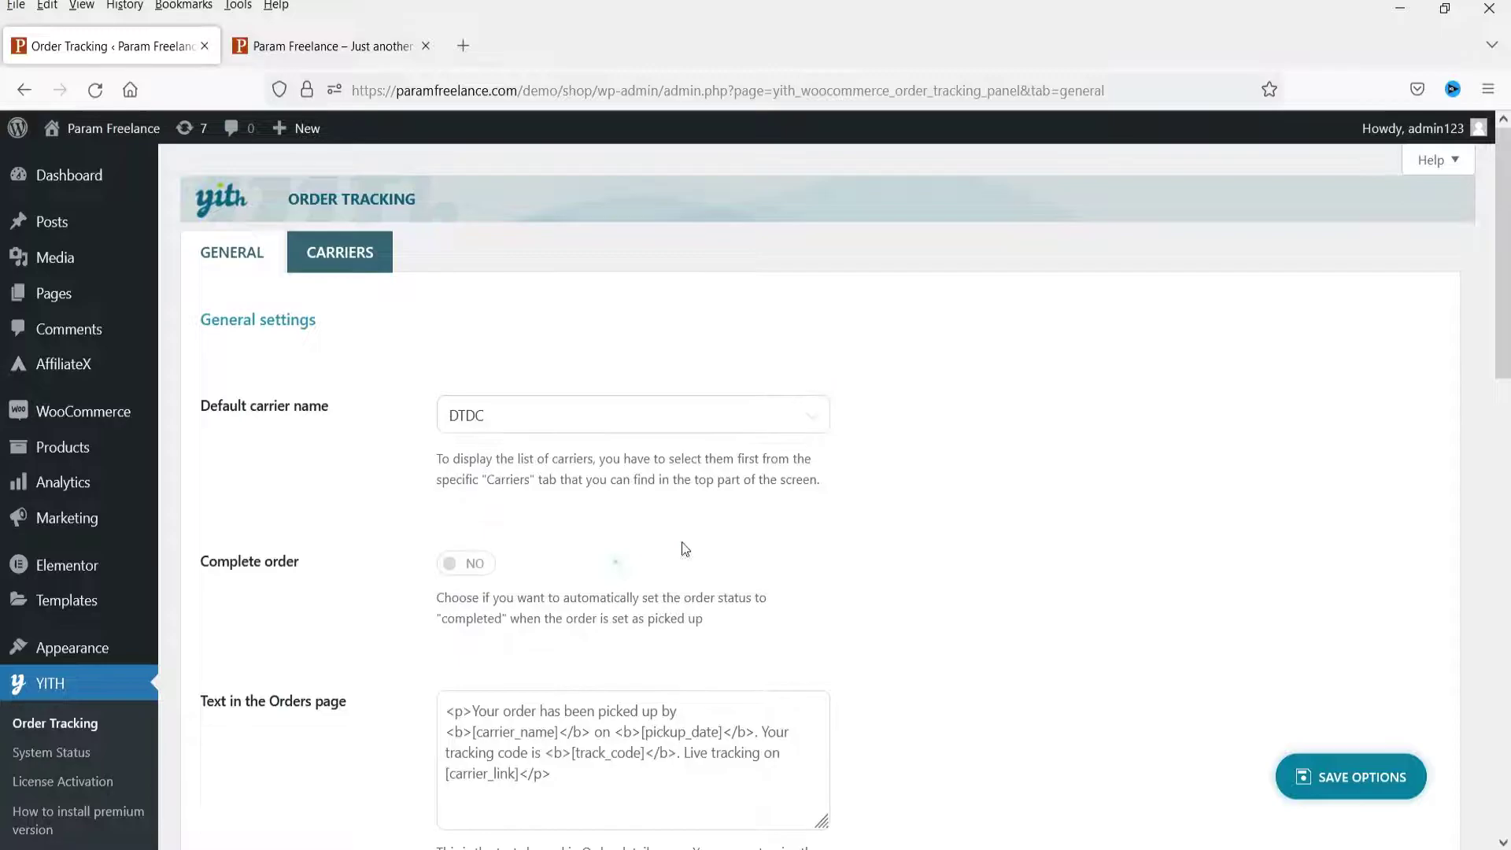
left_click(984, 470)
Review the tracking text, position, packing slip and CSV import options, then save the general settings.
scroll(417, 478, "down", 2)
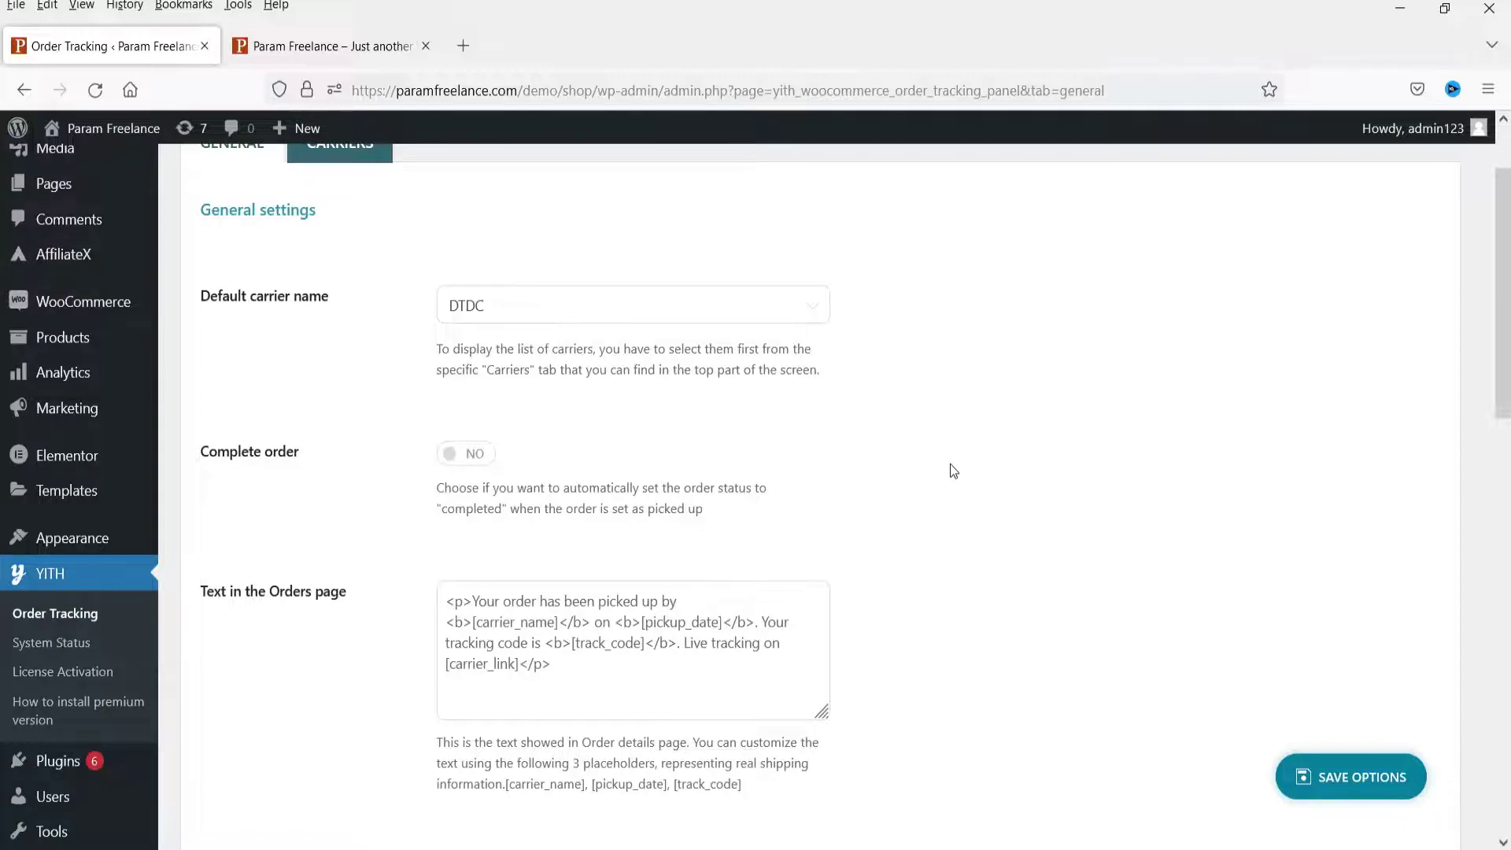
scroll(928, 434, "down", 3)
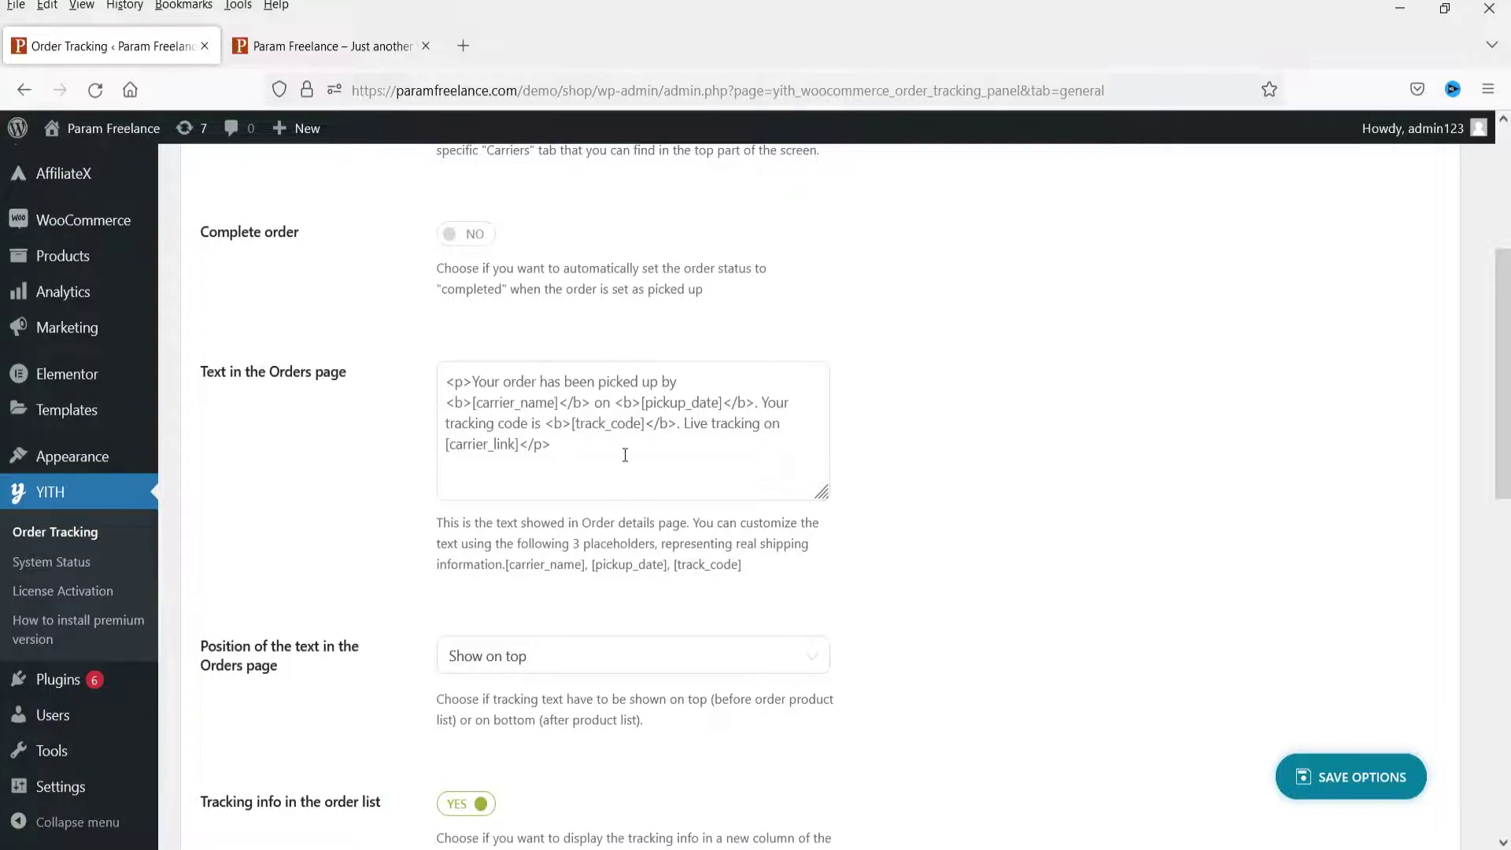
scroll(1093, 414, "down", 5)
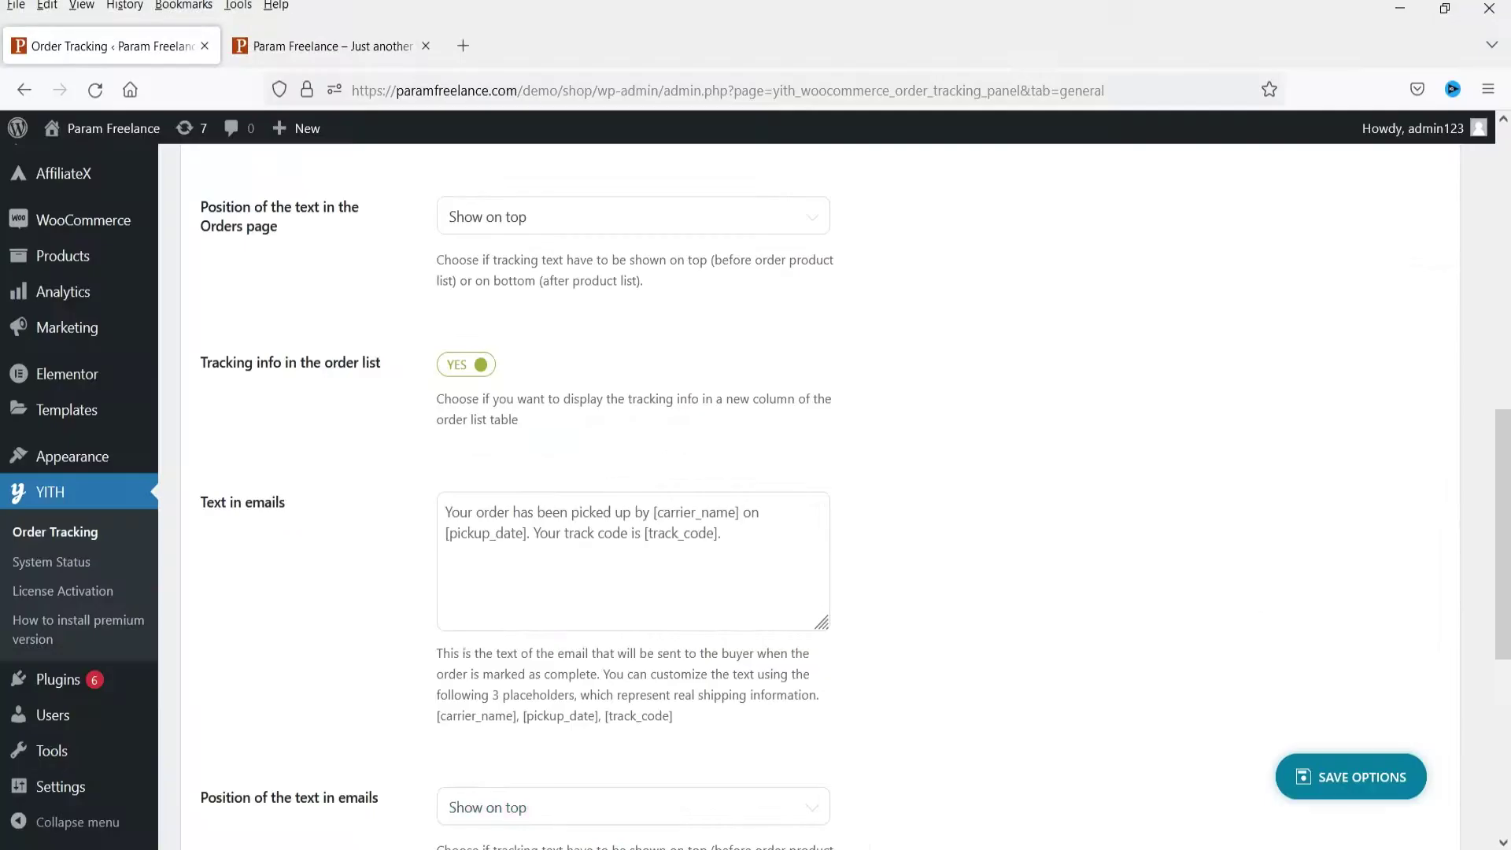
scroll(740, 321, "down", 3)
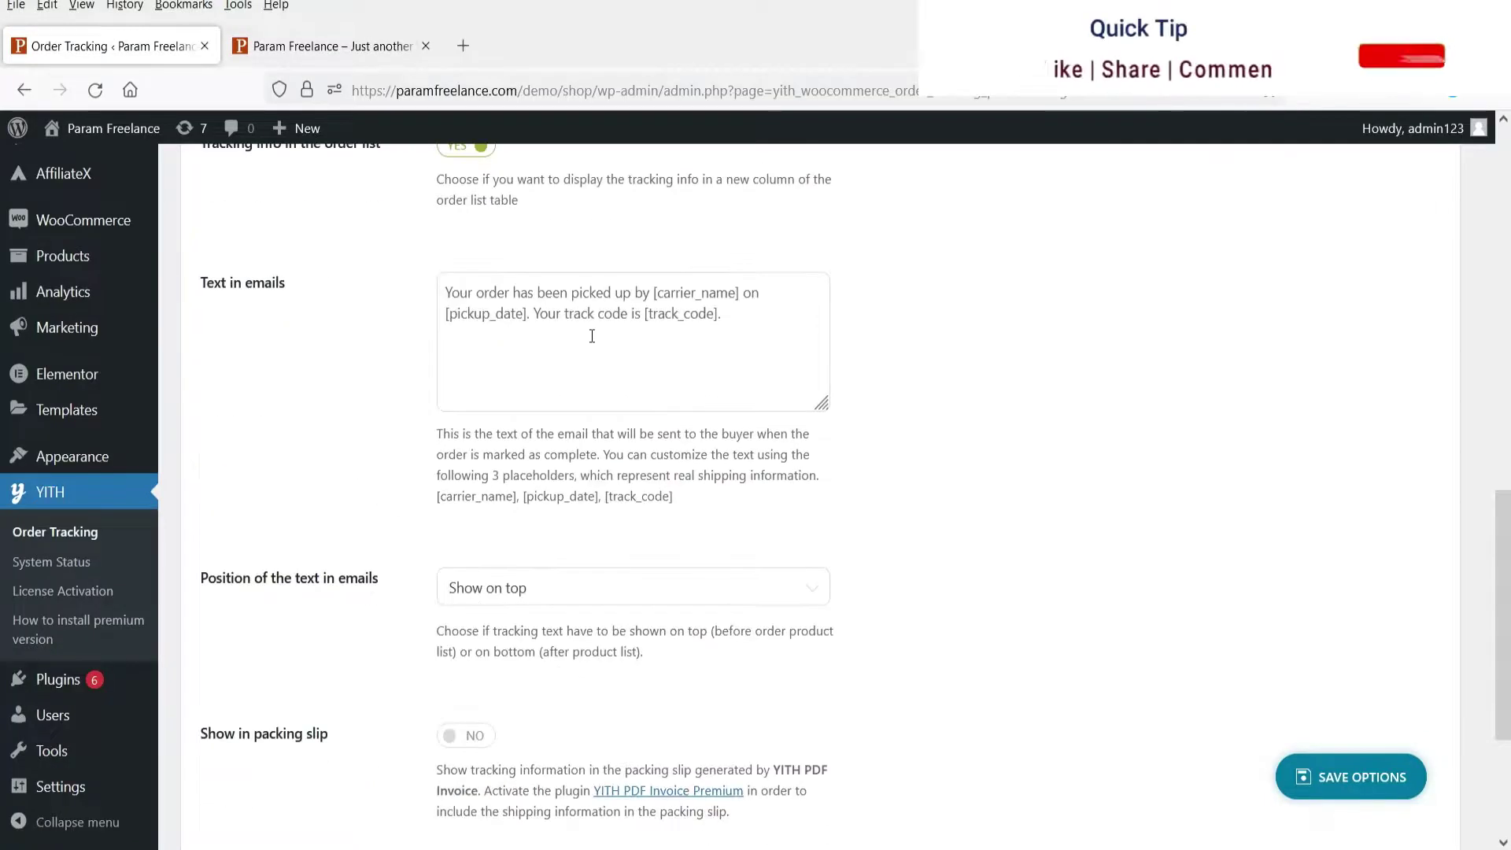
left_click_drag(740, 320, 434, 293)
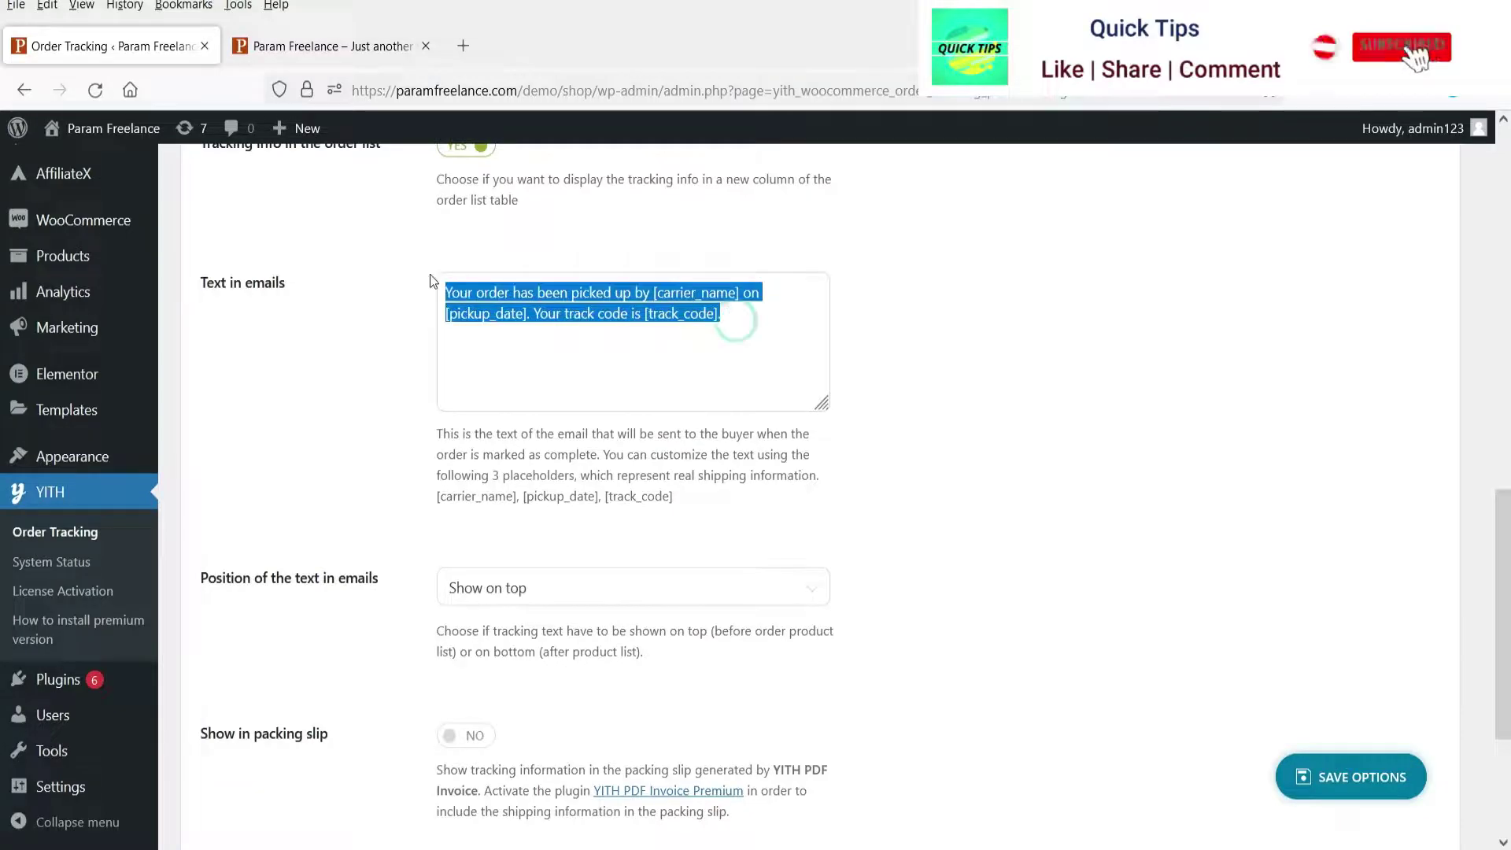
left_click(341, 346)
scroll(986, 331, "down", 3)
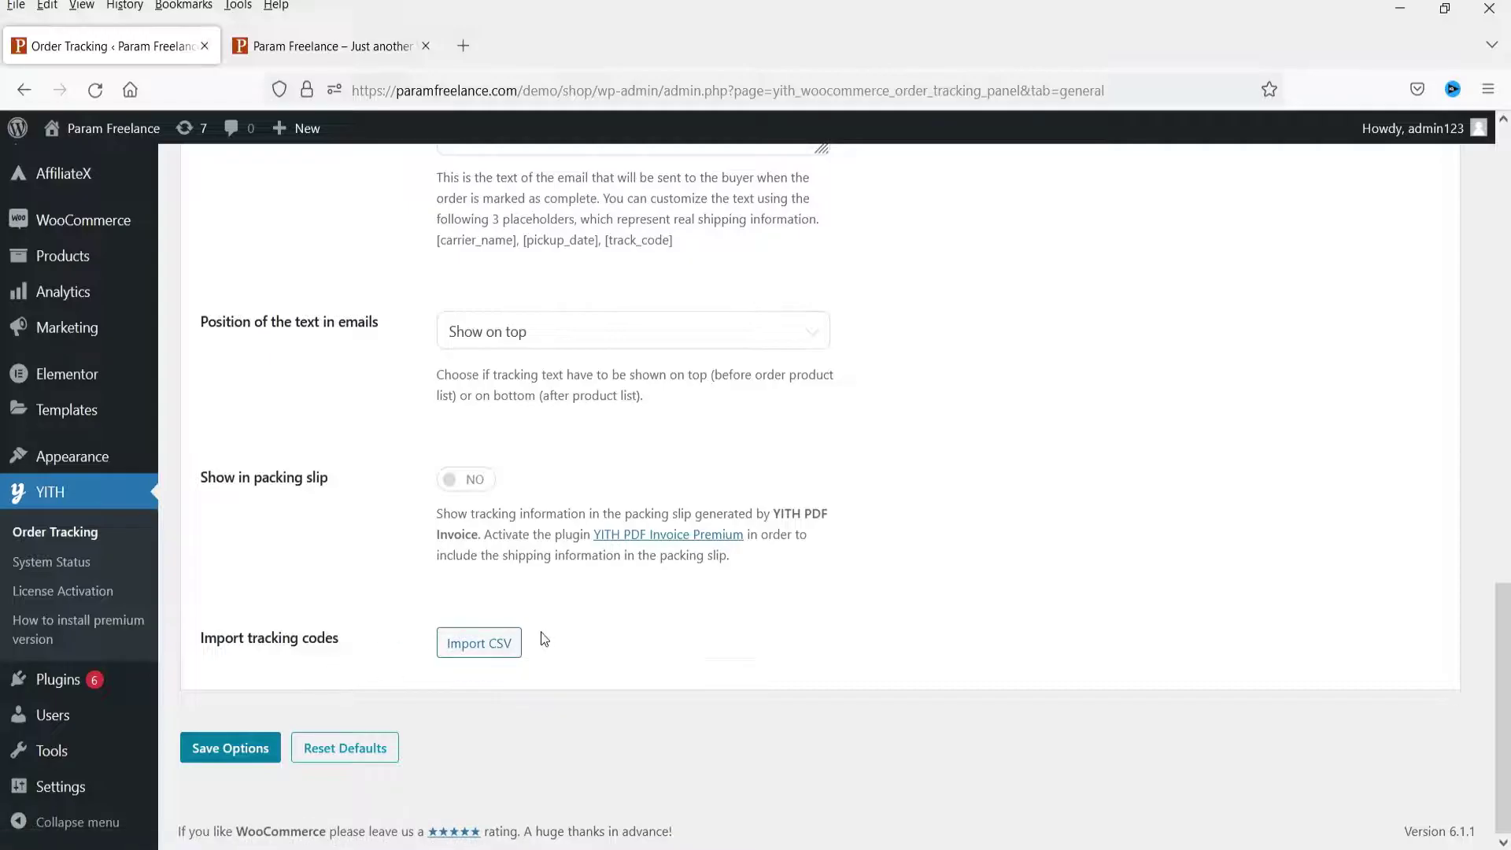
left_click(209, 749)
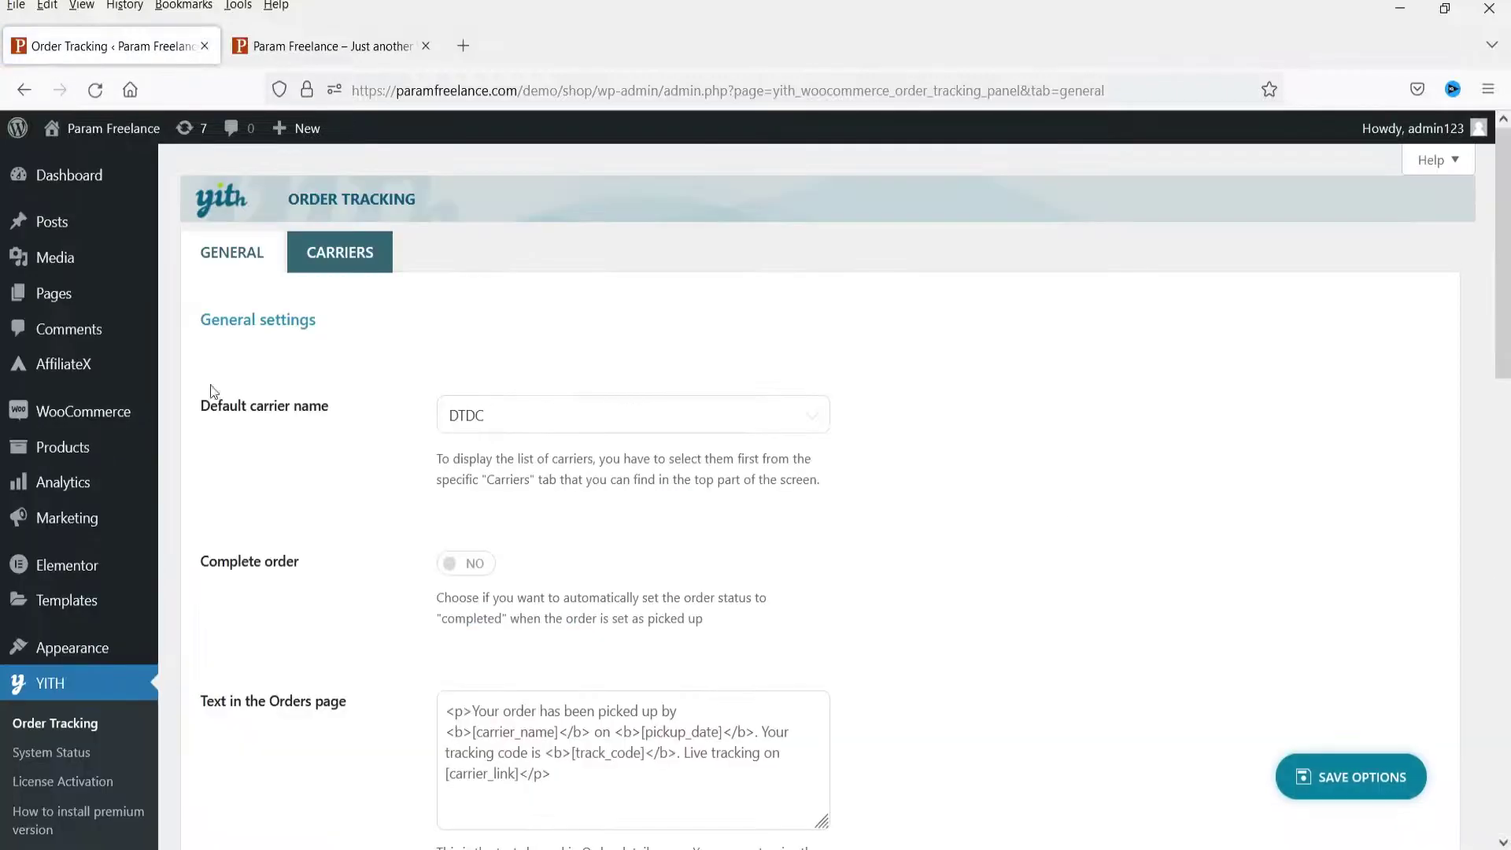
Open the newest order in the WooCommerce orders list and enter its tracking code, leaving the optional postcode empty.
mouse_move(114, 417)
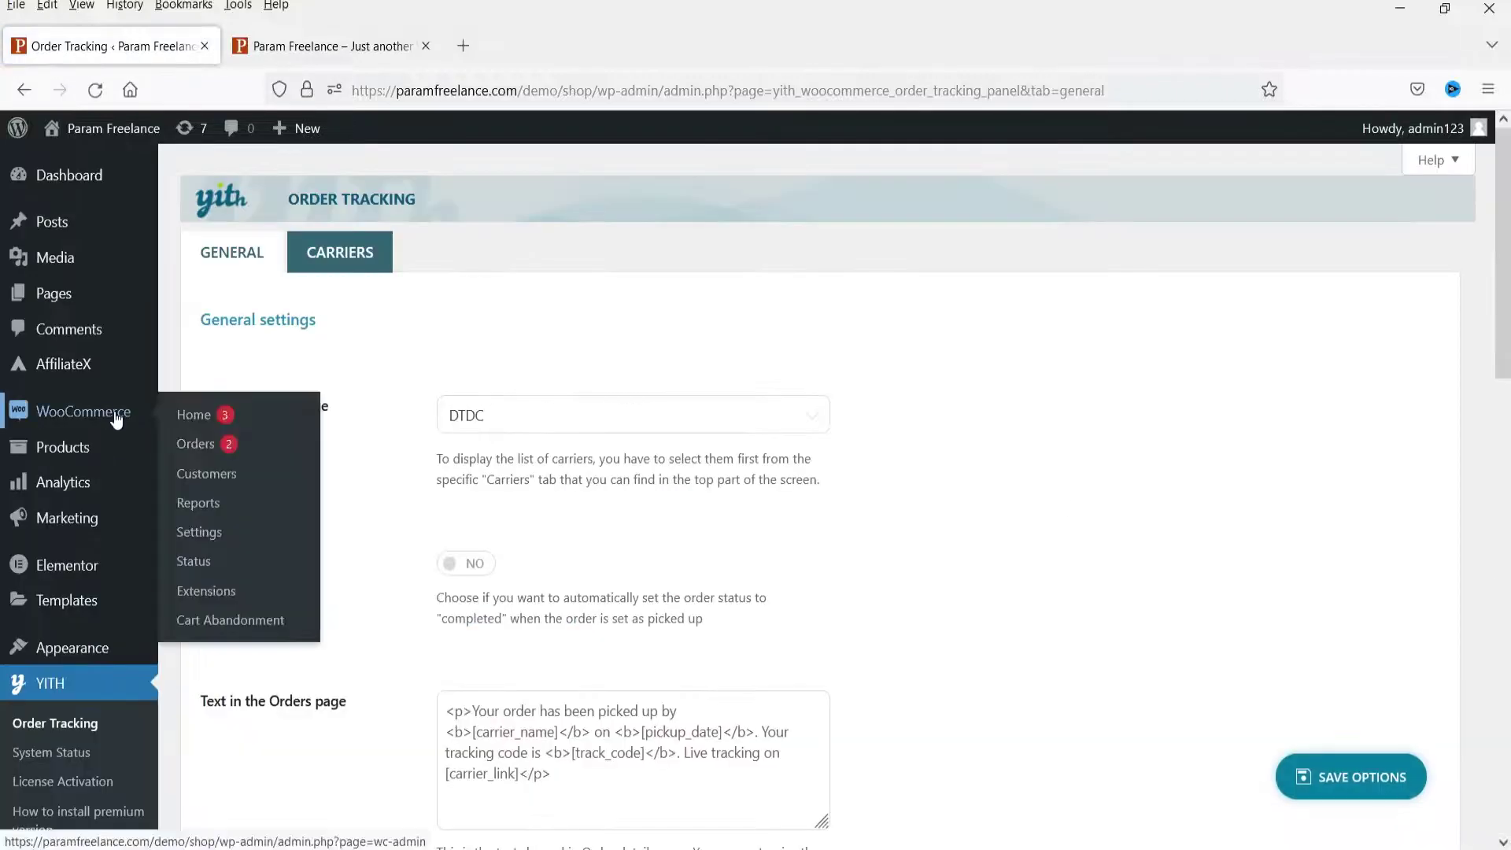
left_click(201, 447)
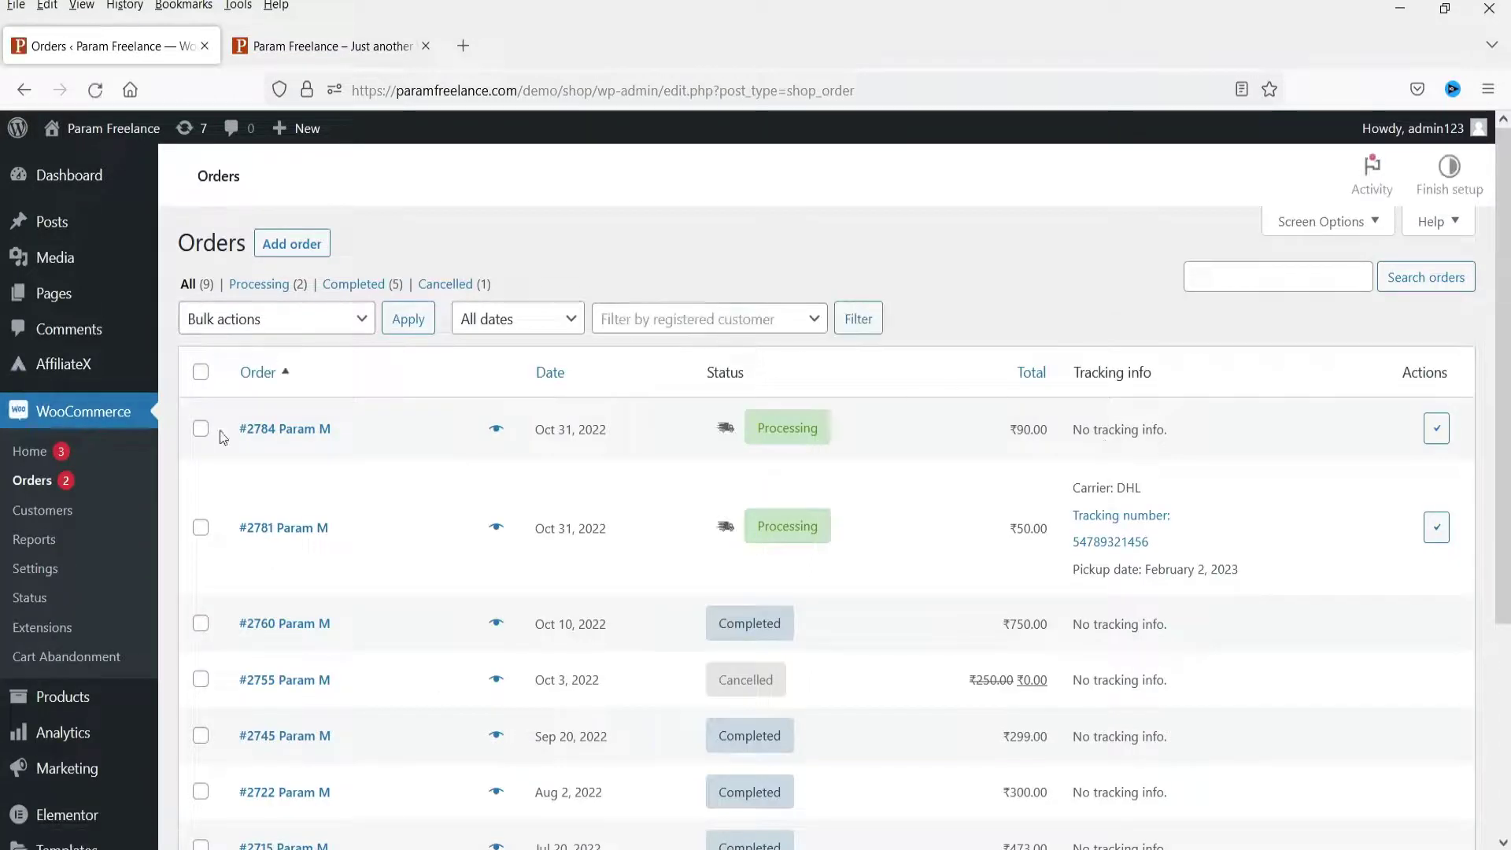
left_click(291, 429)
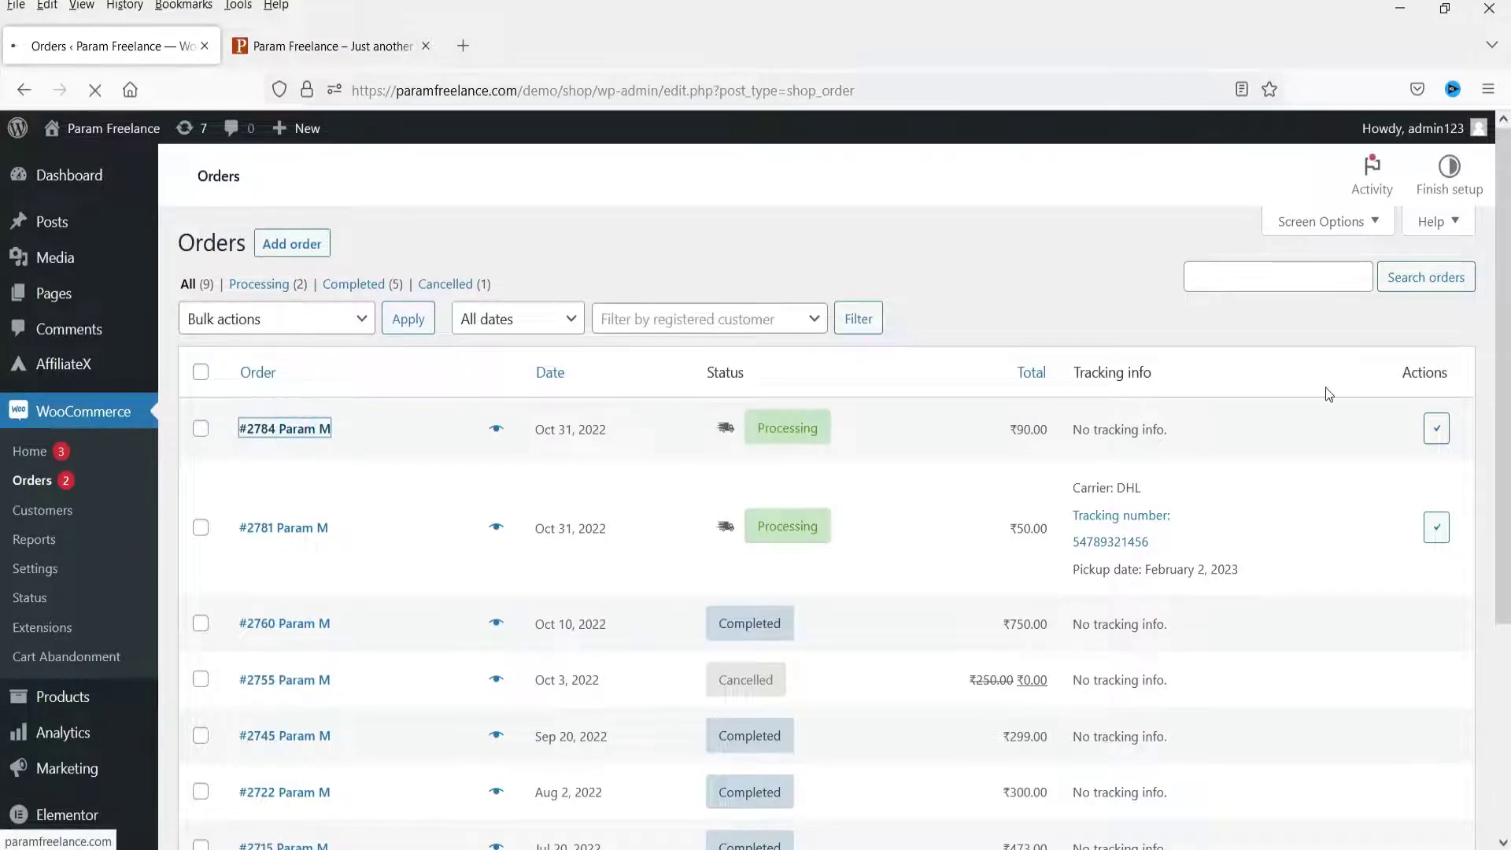
left_click(1370, 361)
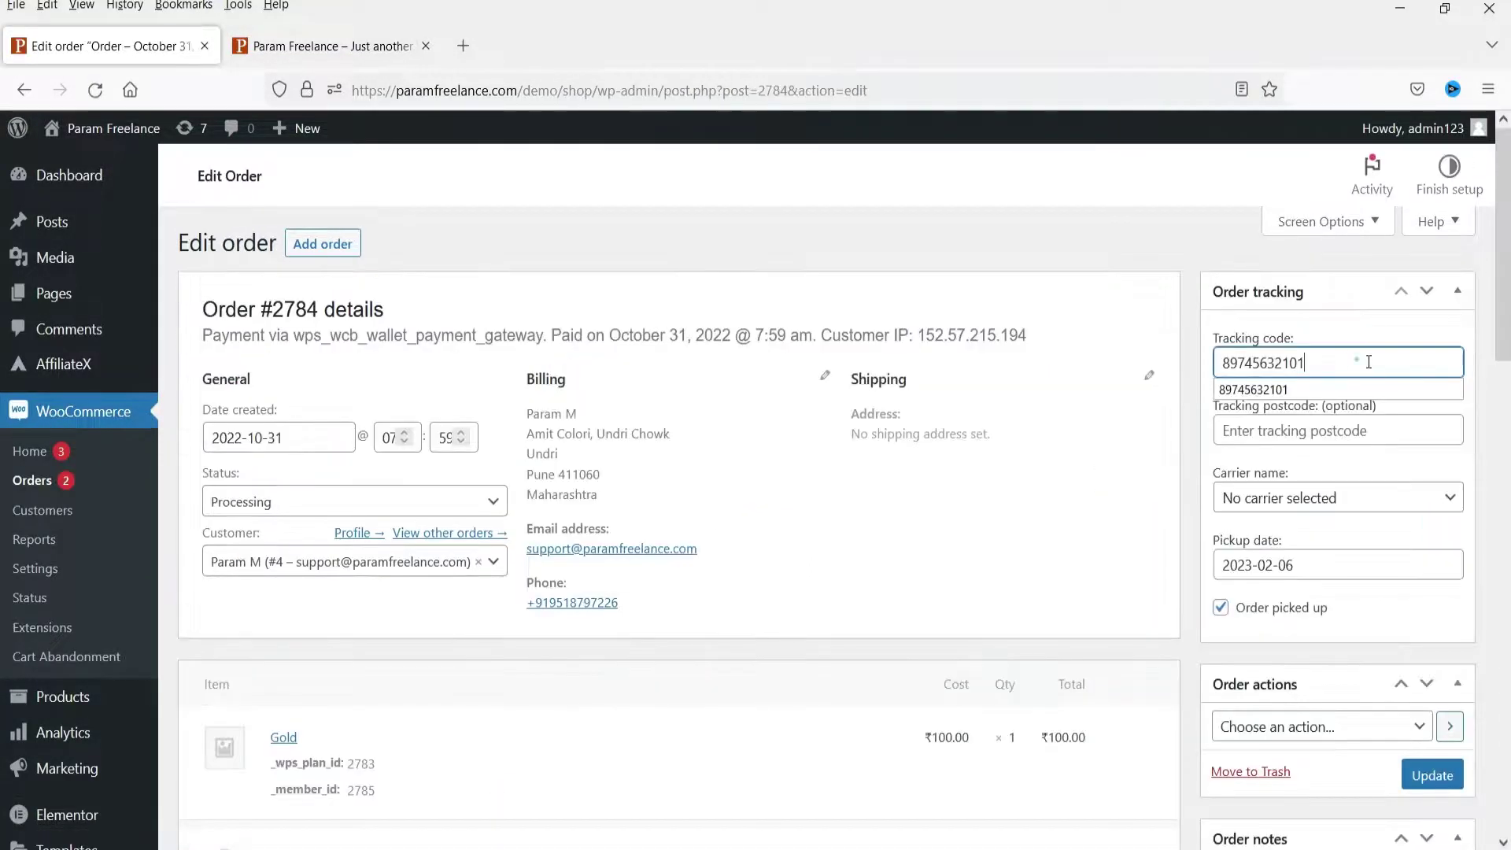
left_click(1343, 385)
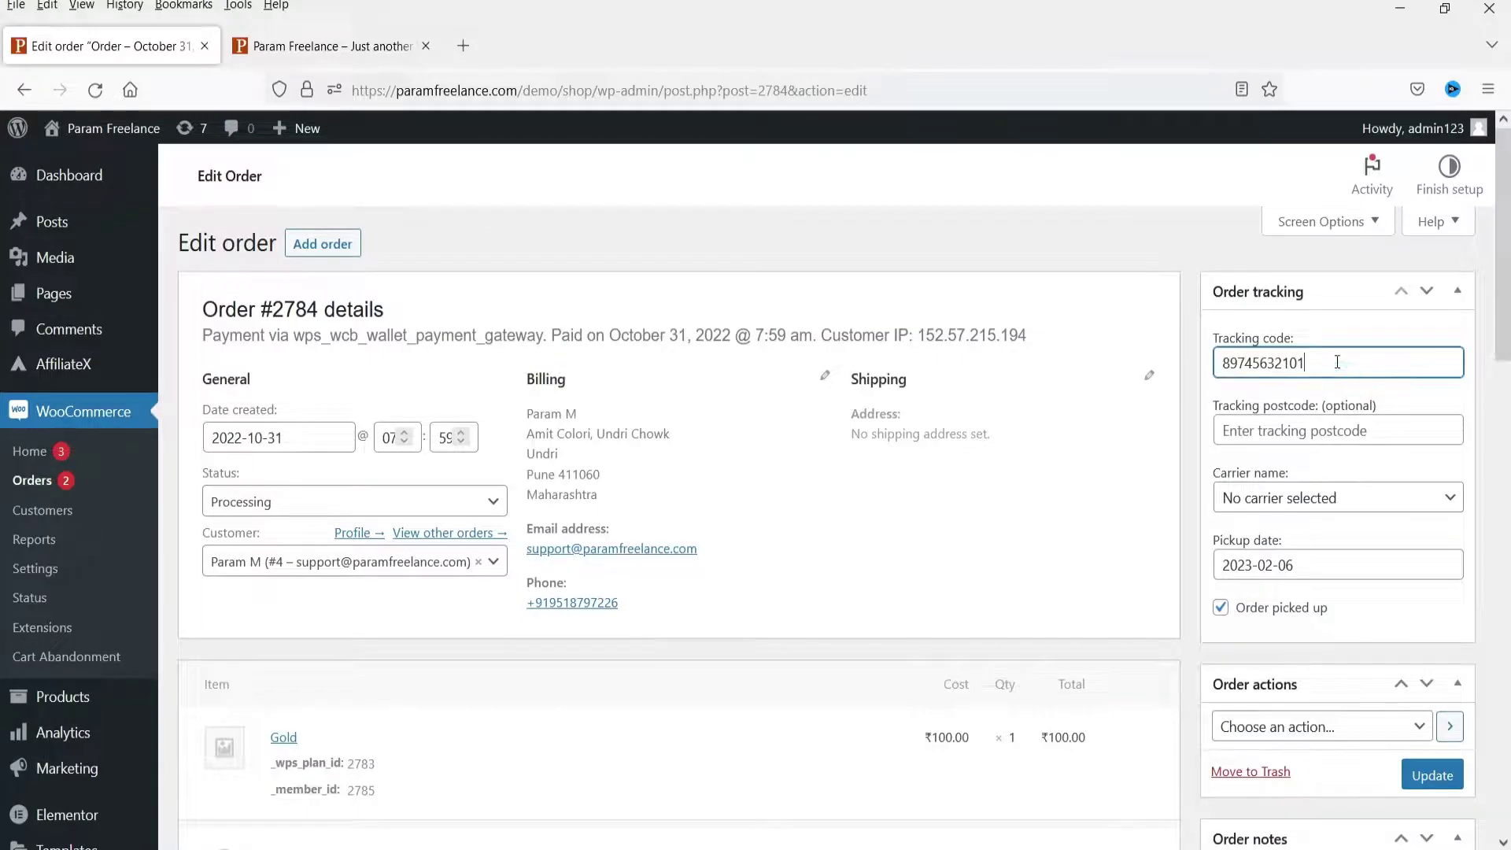
left_click(1289, 433)
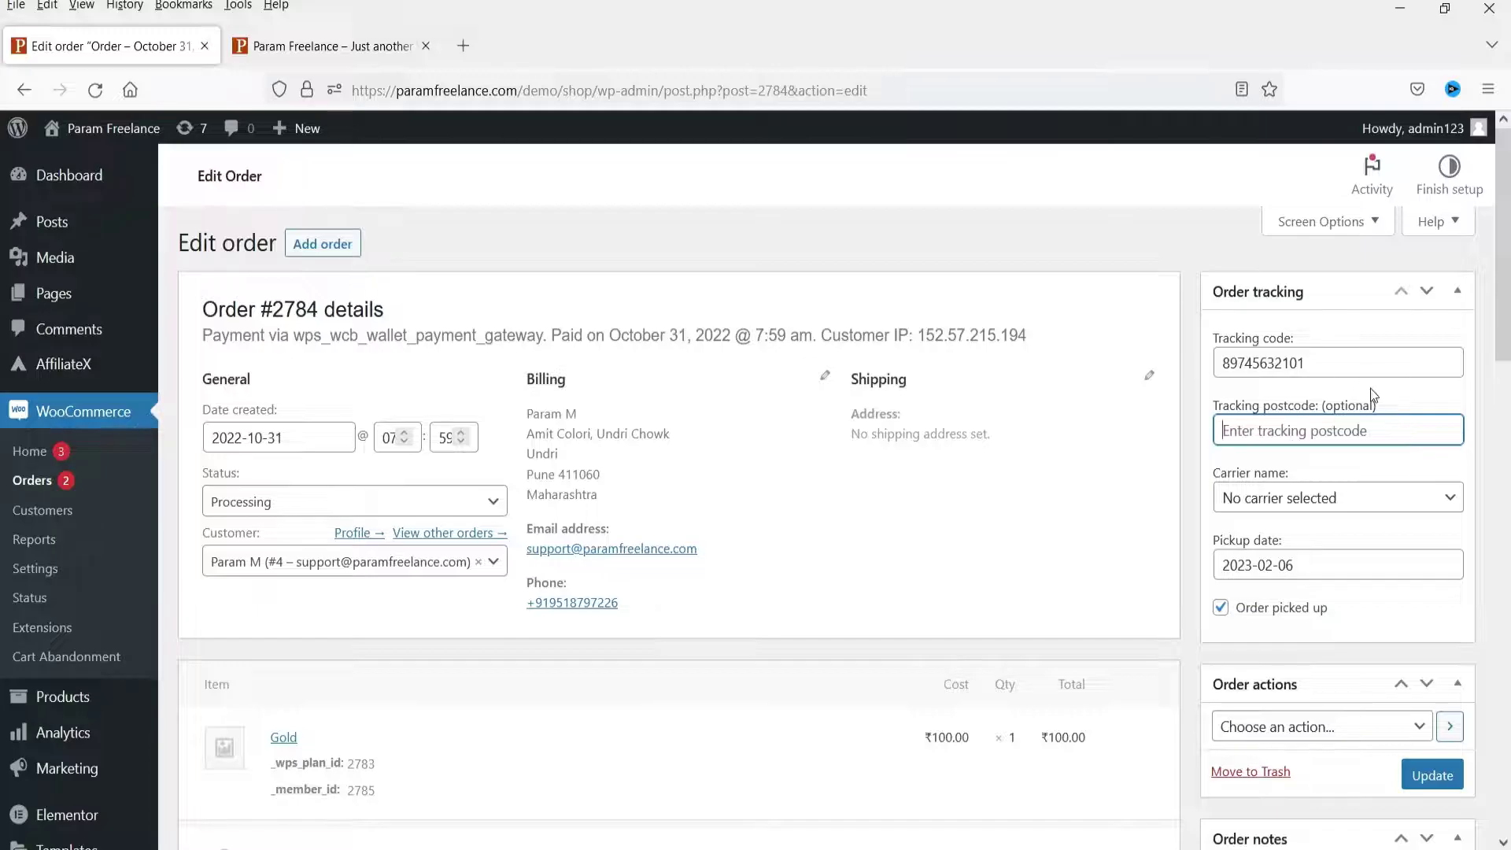
Set the order's carrier to DTDC and its pickup date to 2023-02-06, keep it marked as picked up, and update the order.
left_click(1336, 499)
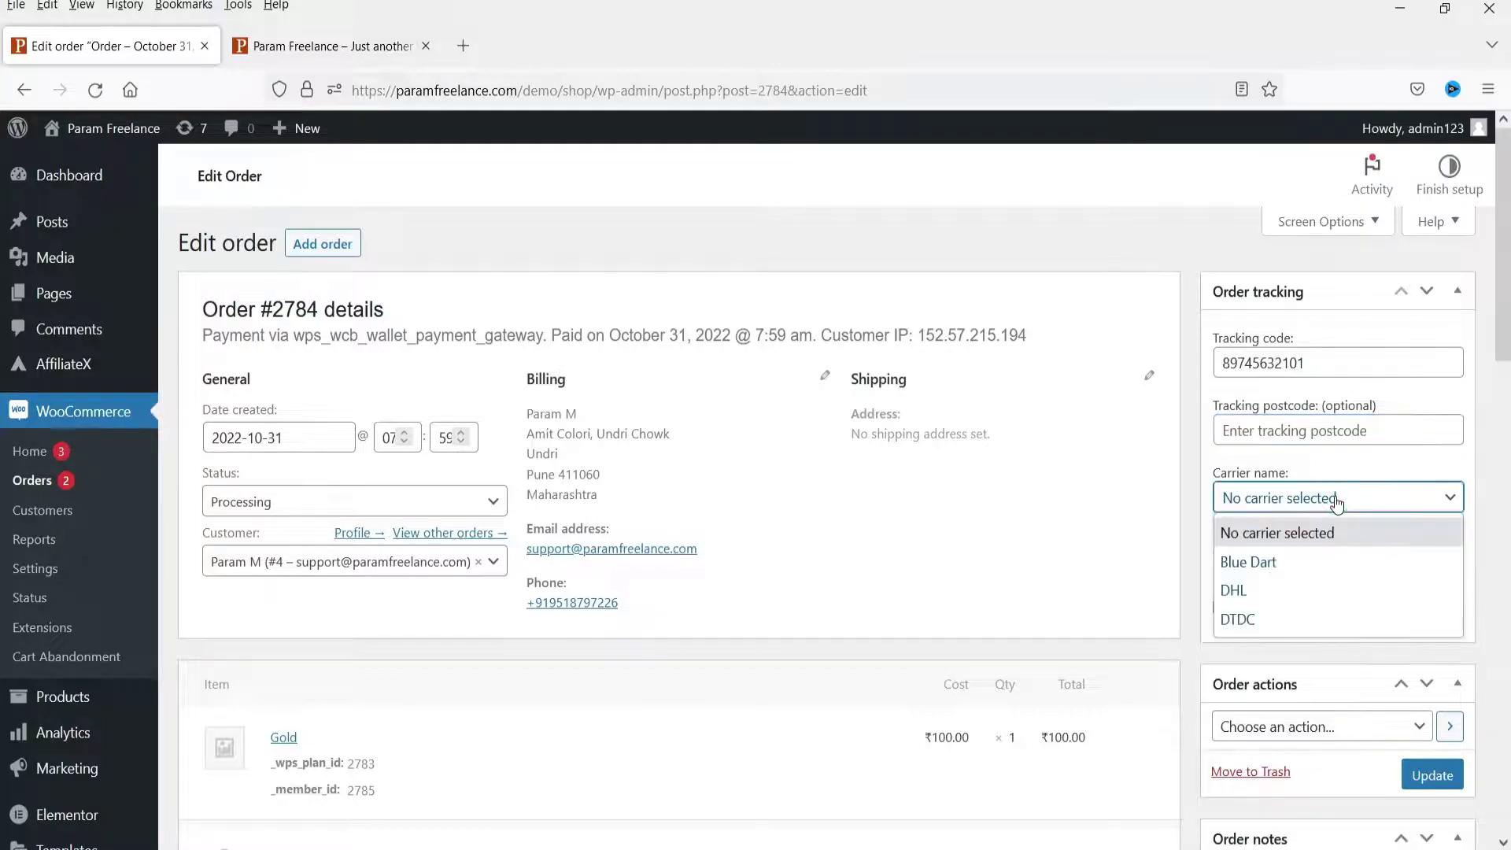
left_click(1341, 619)
scroll(1343, 621, "down", 4)
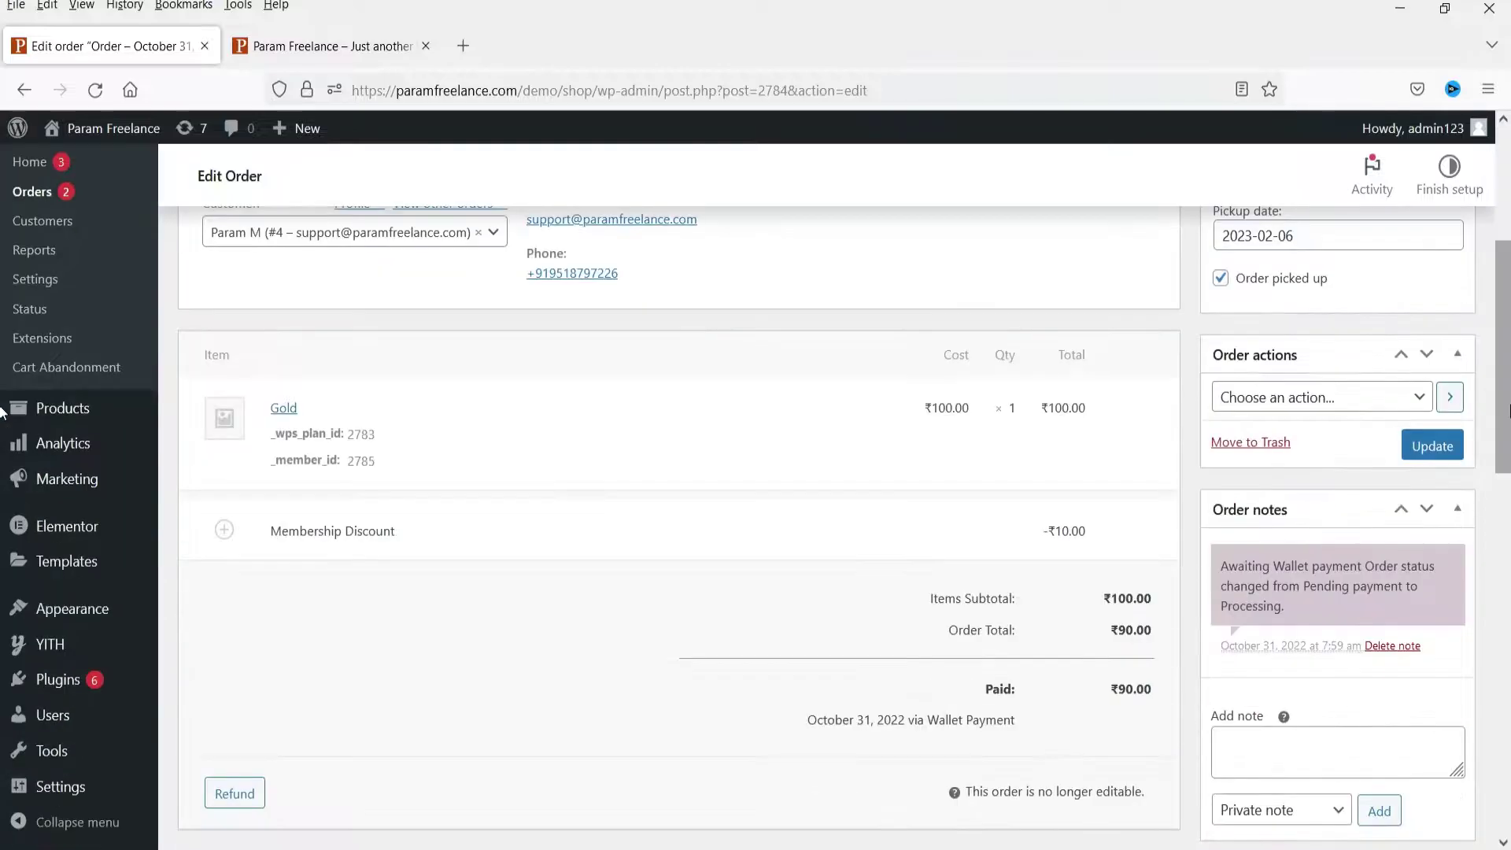
scroll(1338, 350, "up", 2)
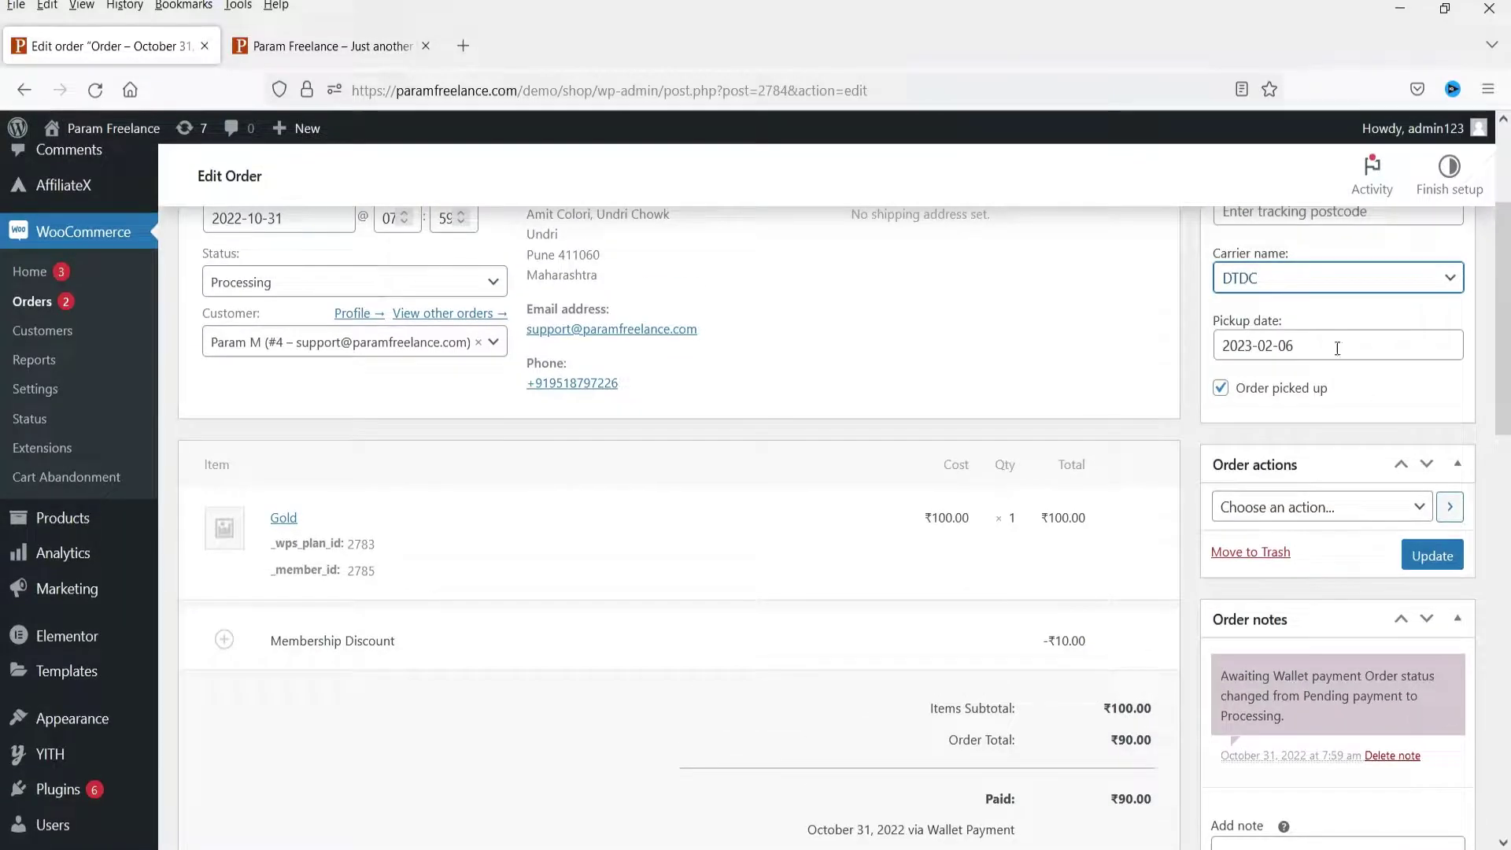
left_click(1280, 346)
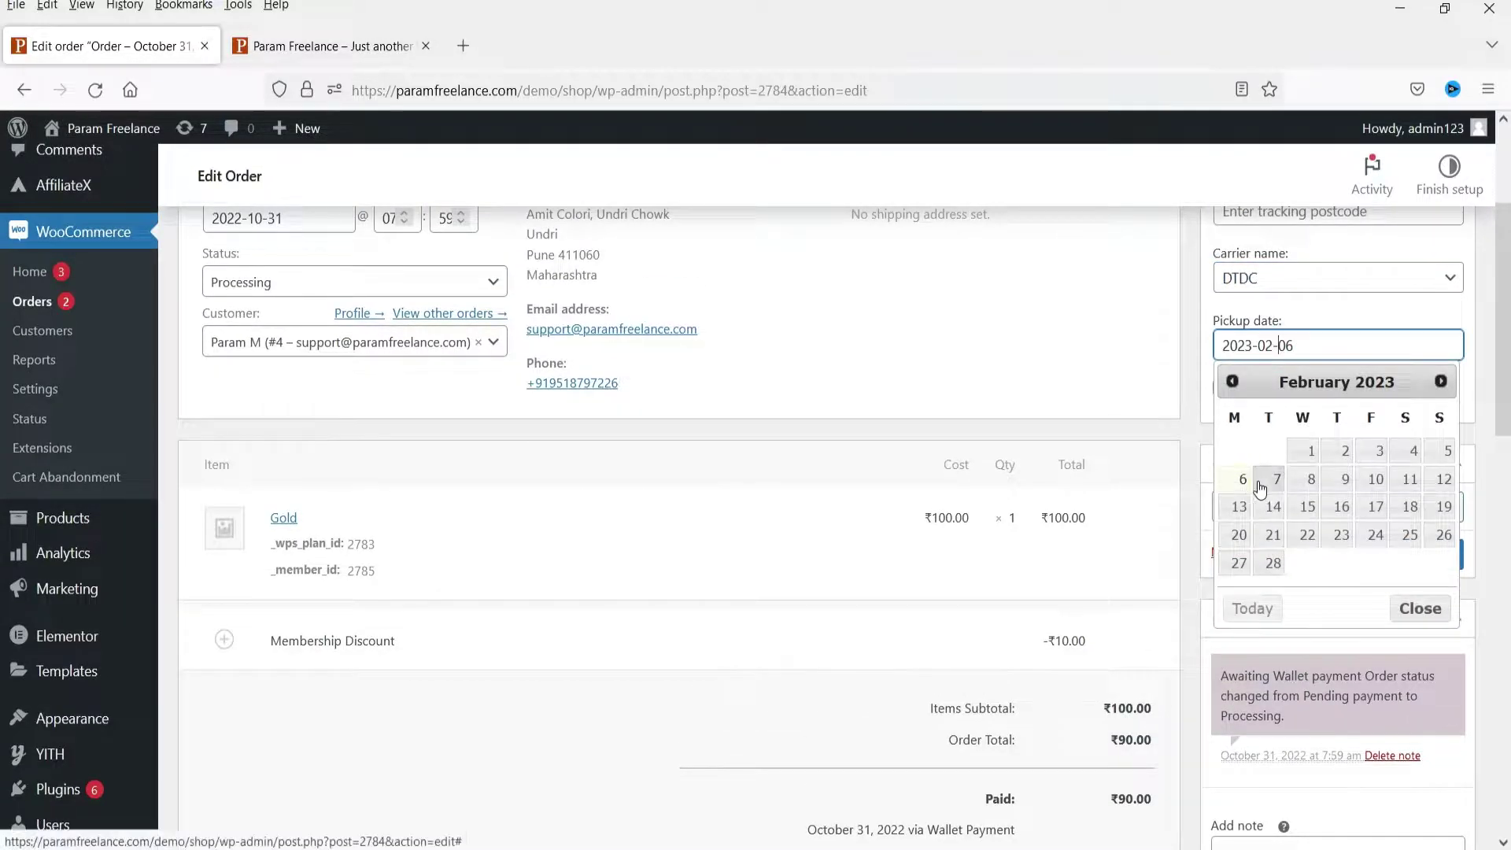
left_click(1229, 480)
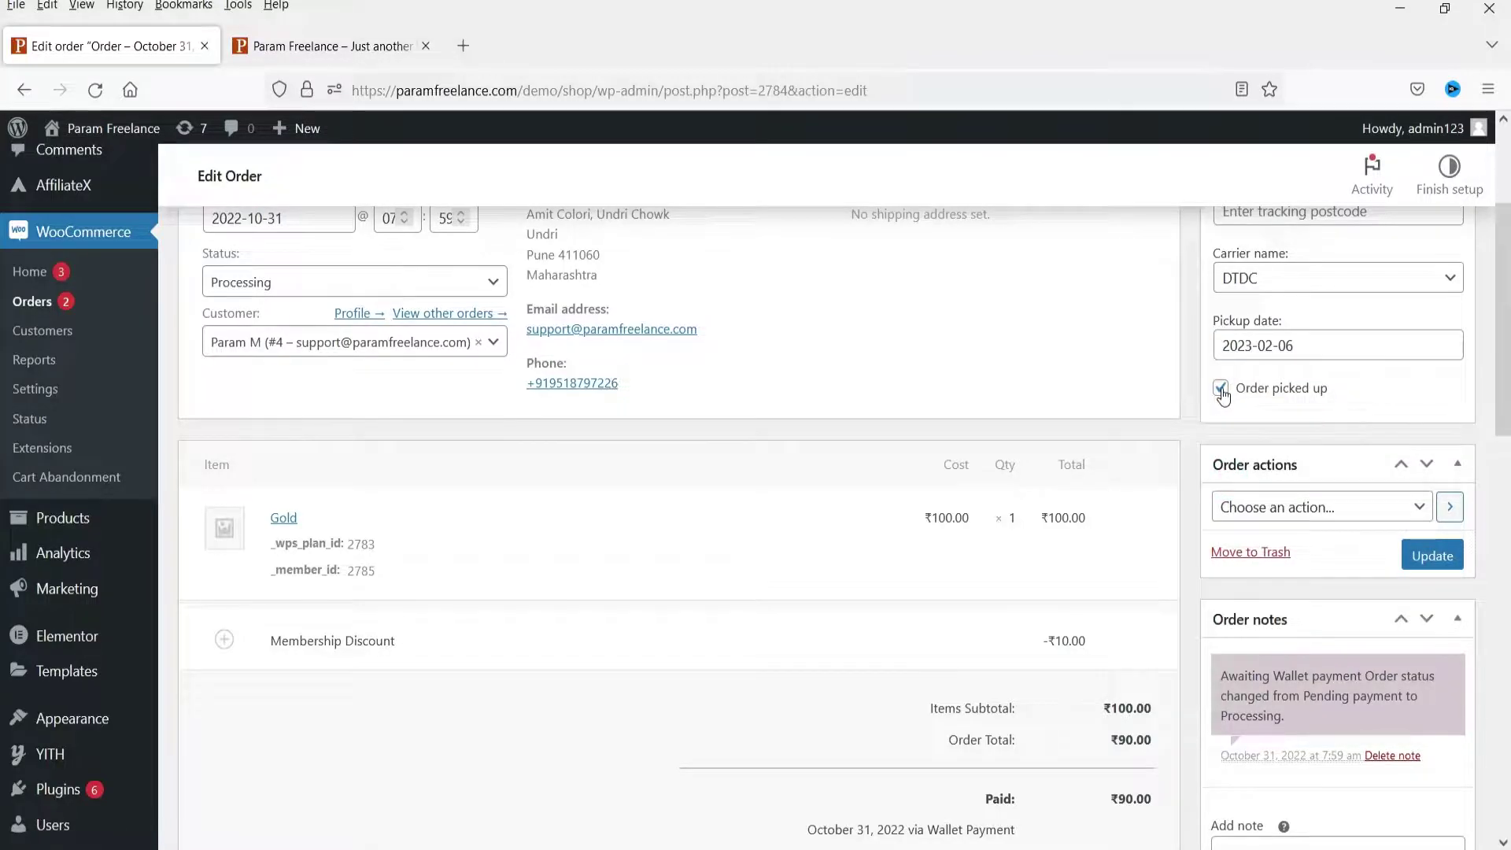
scroll(1395, 441, "up", 2)
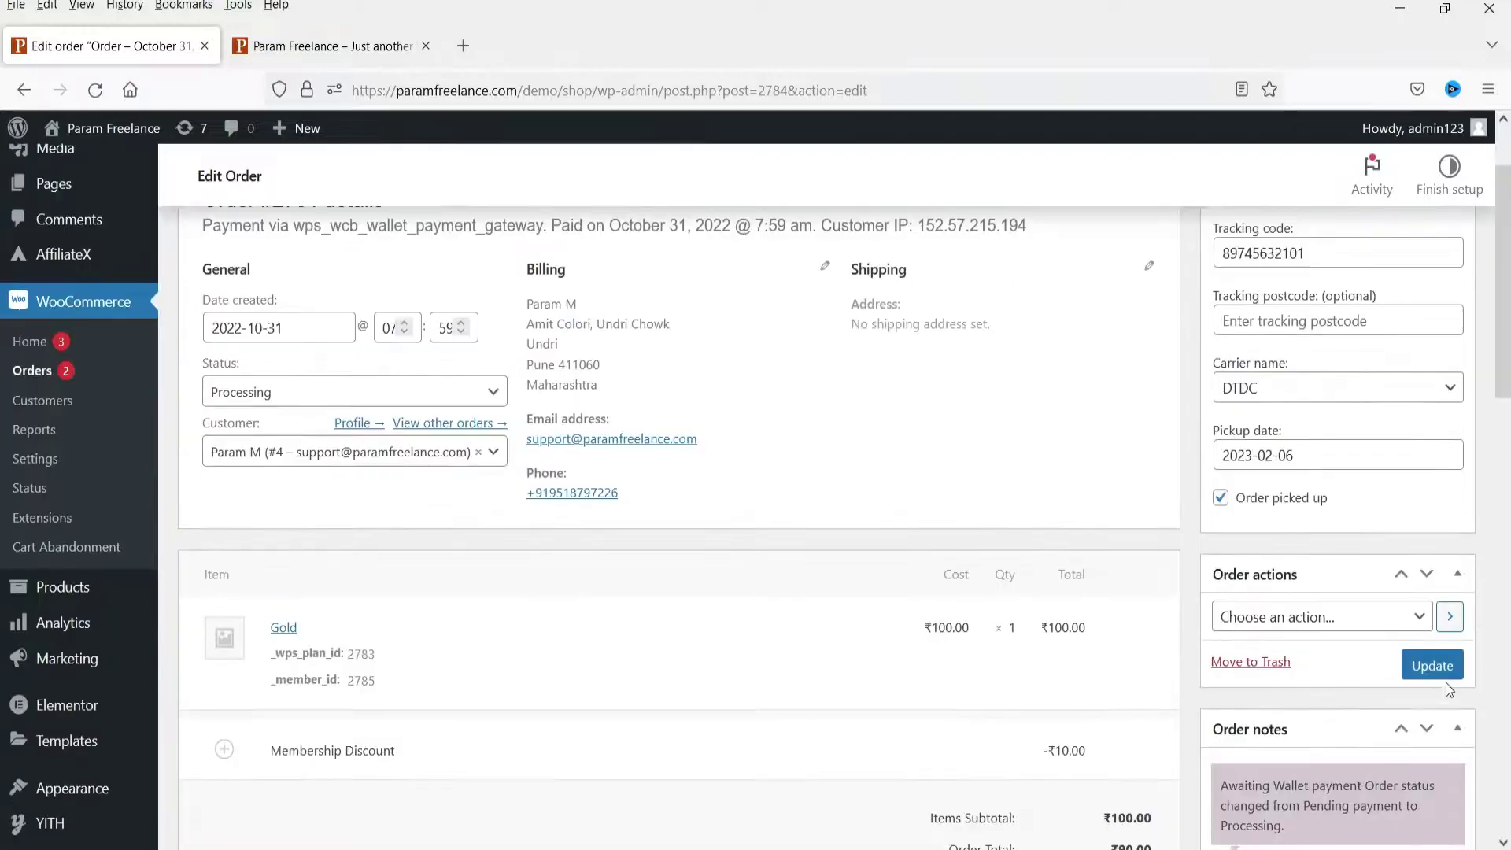
left_click(1442, 674)
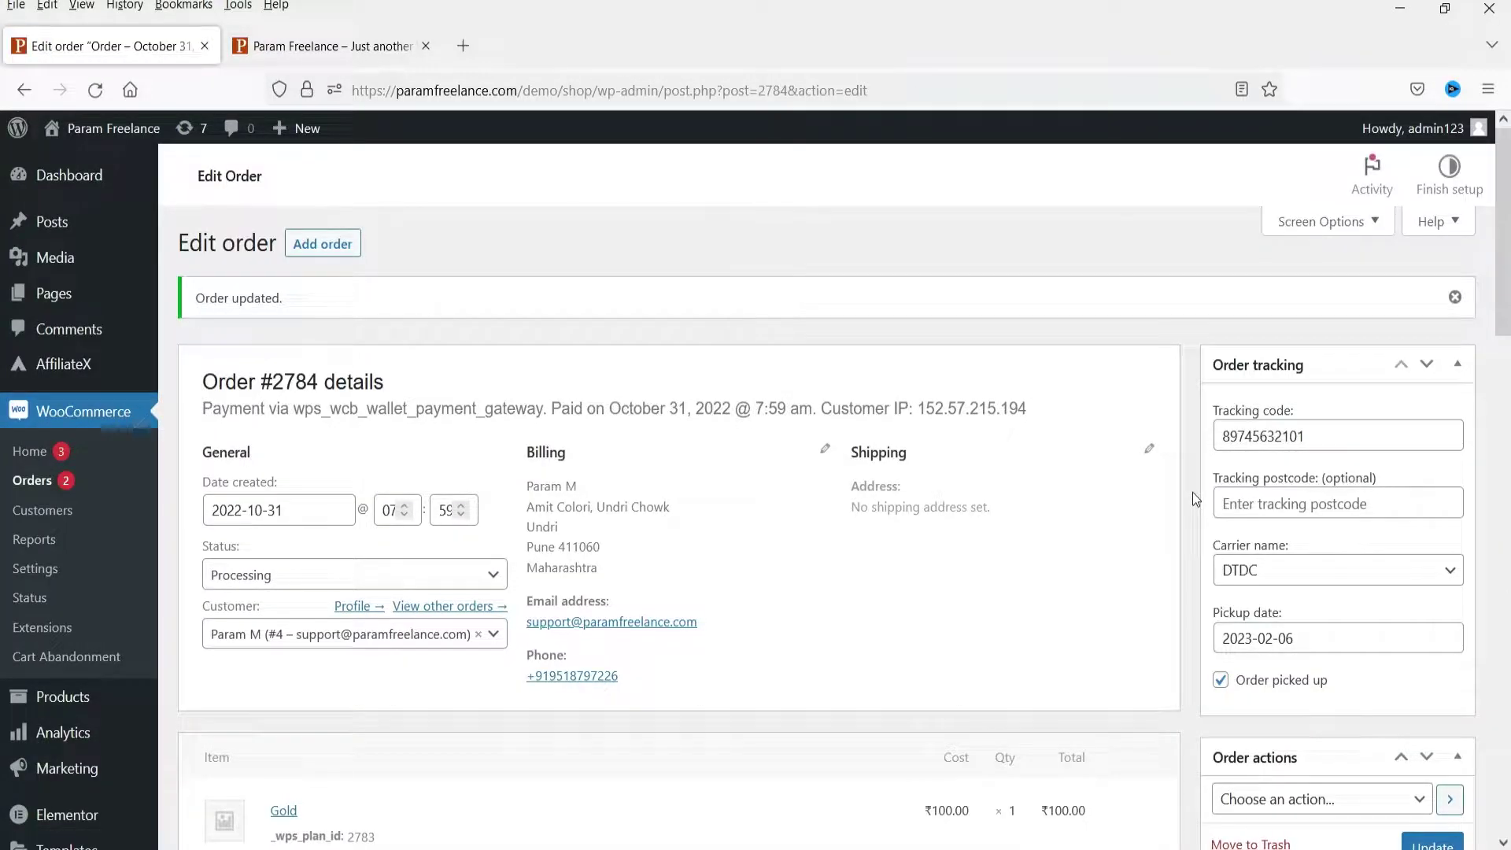
left_click(1362, 436)
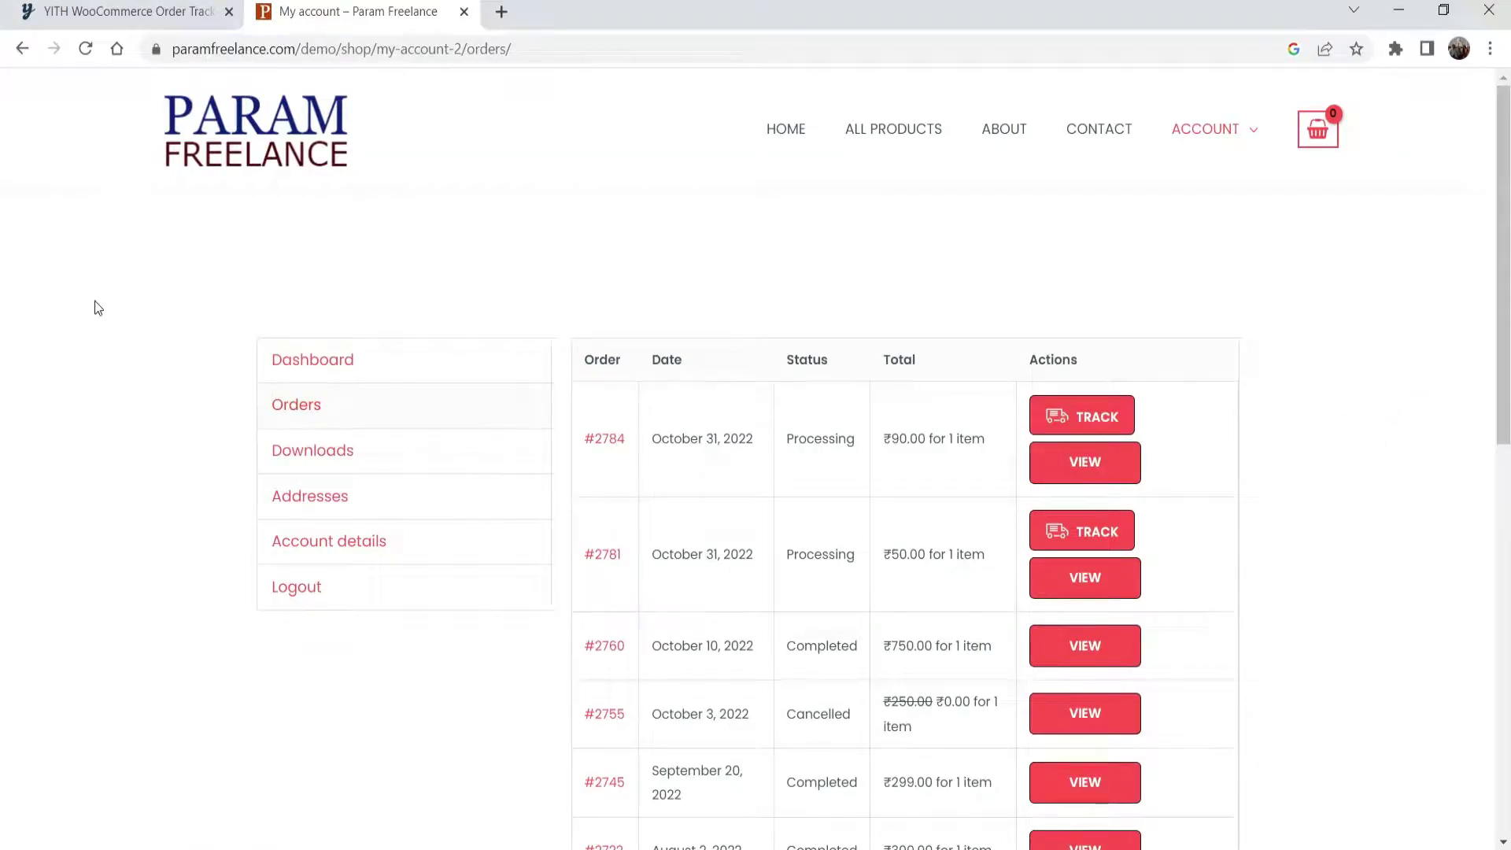
Switch to Chrome, reload the customer's account orders page and open the carrier tracking for the newest order.
left_click(83, 49)
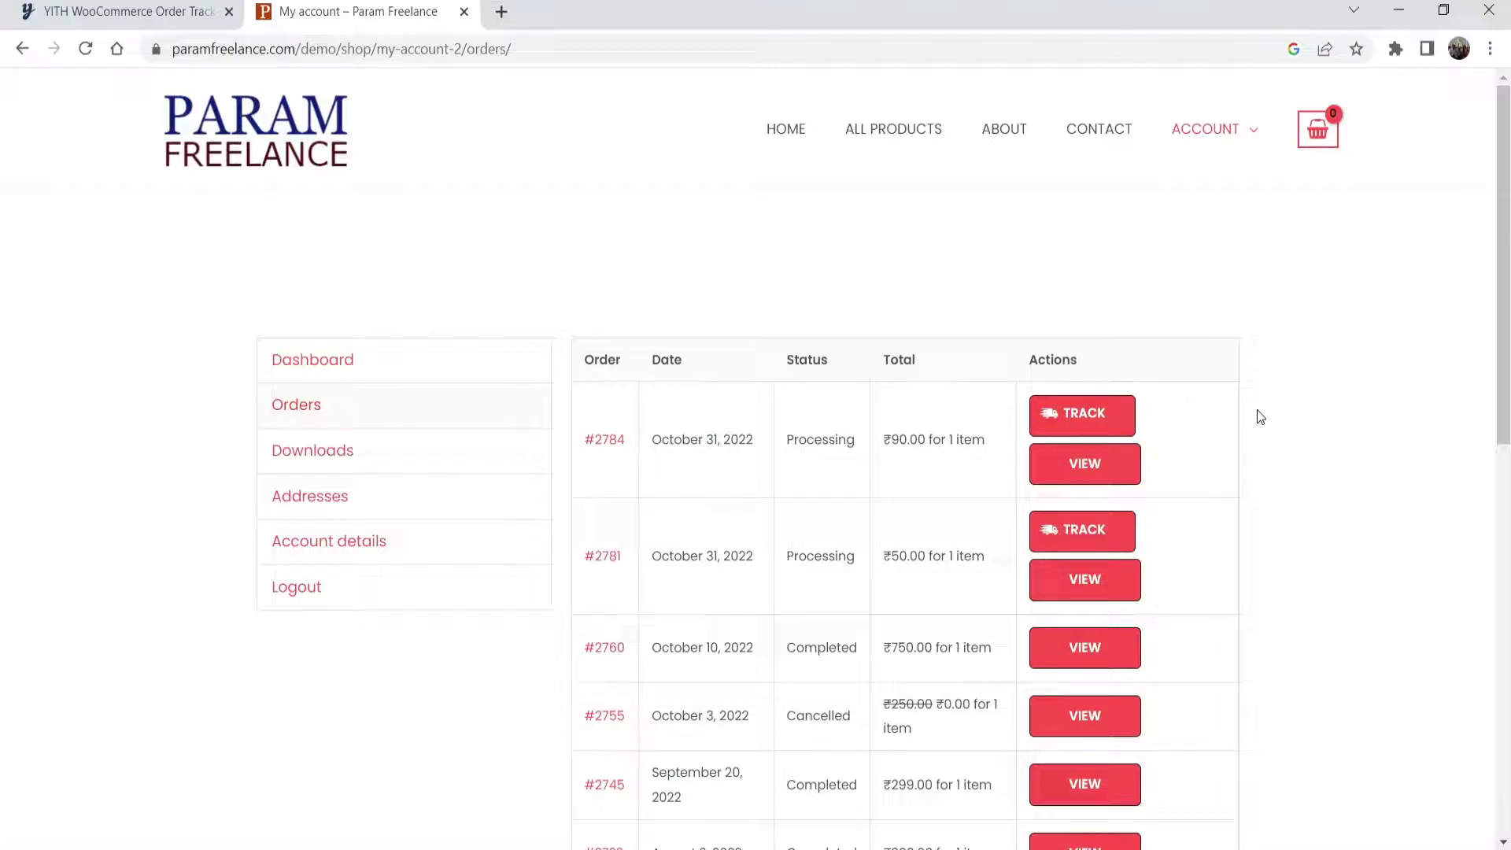
left_click(1074, 422)
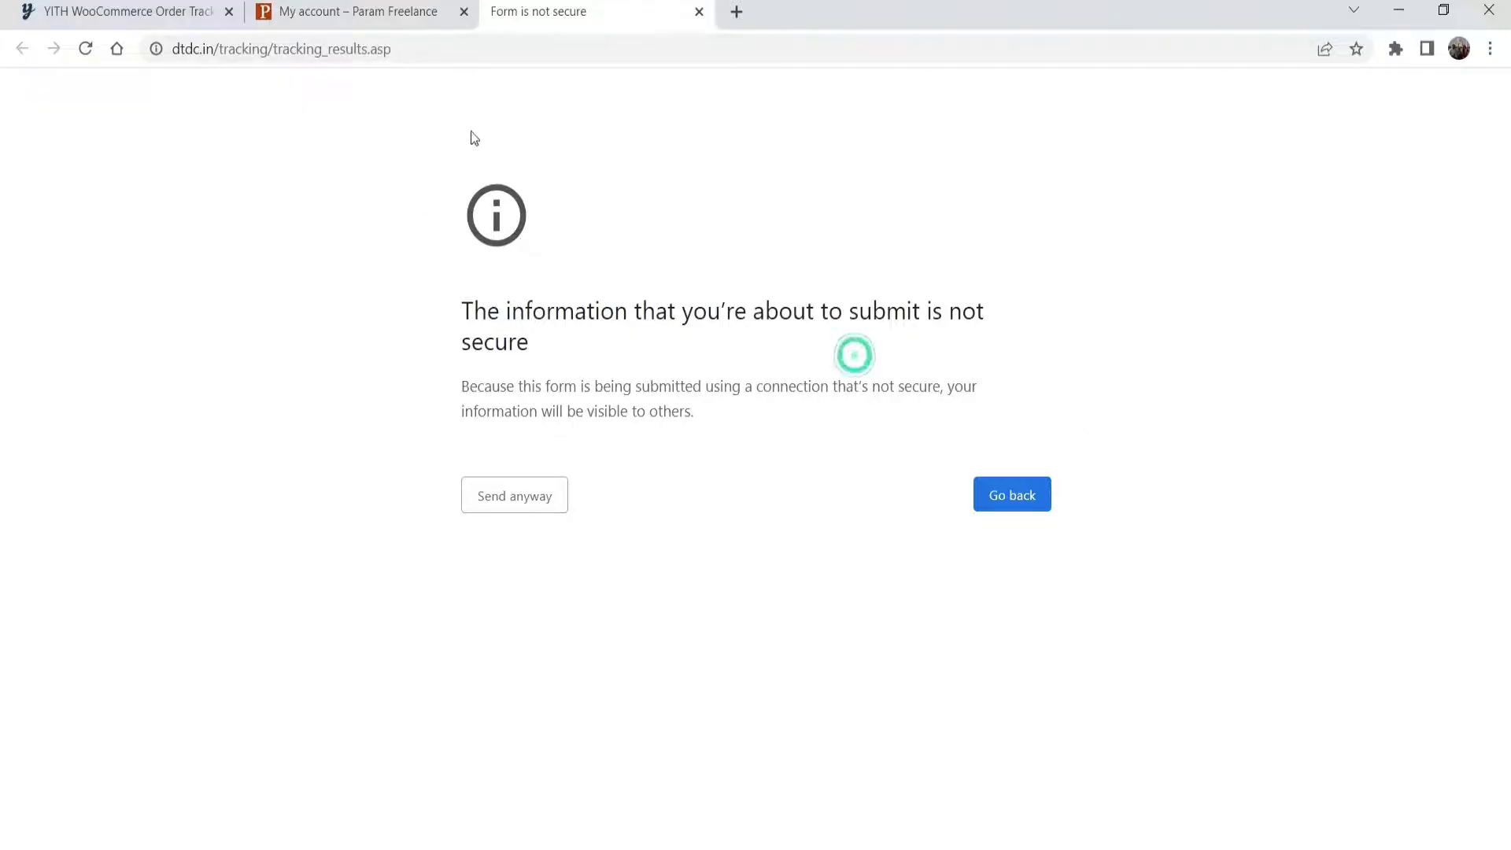
left_click(700, 12)
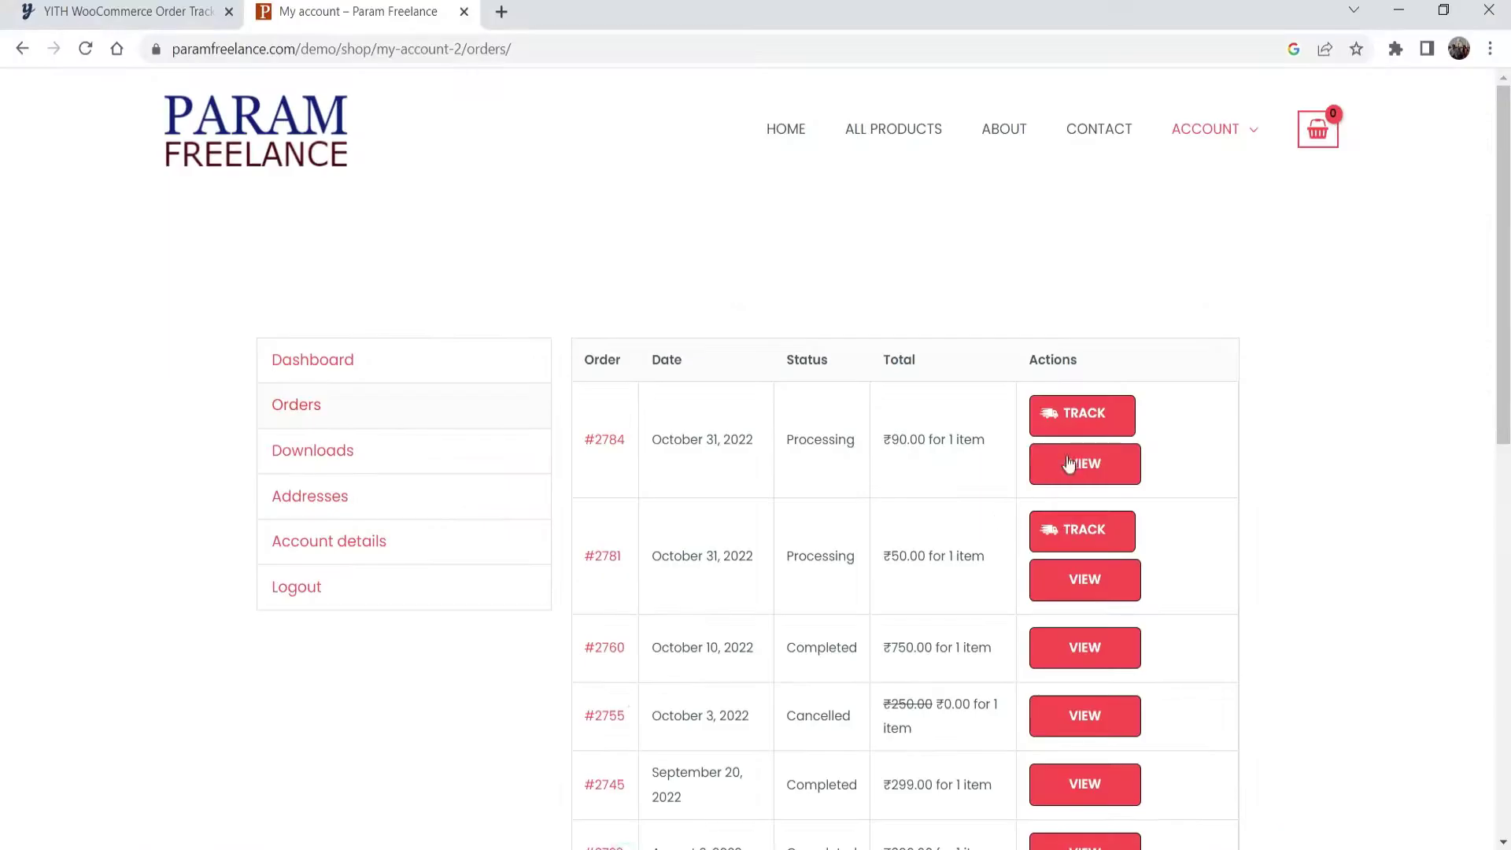
left_click(1089, 425)
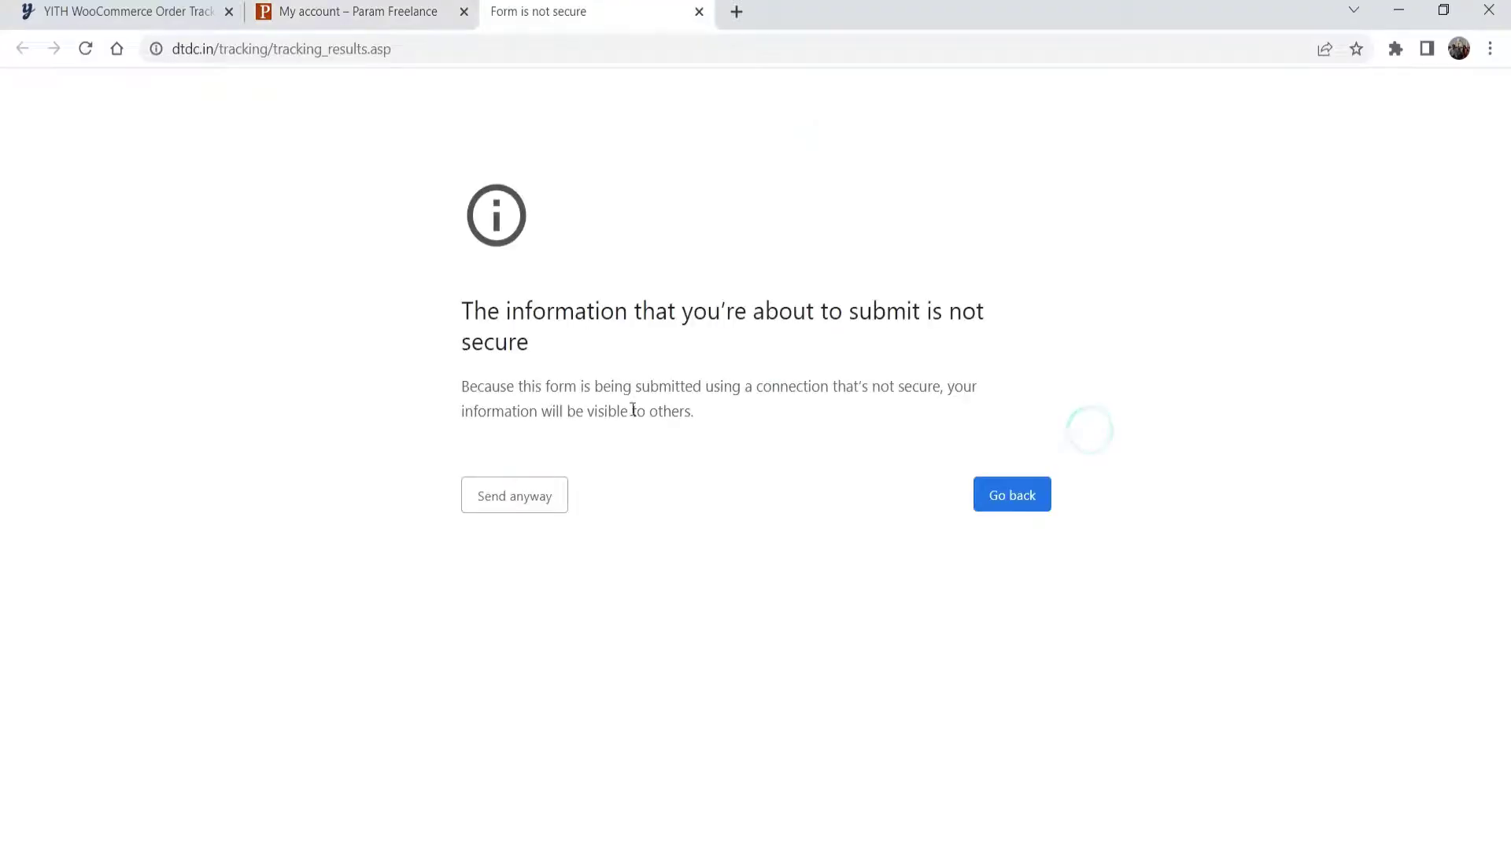
Send the tracking form to the DTDC site despite the insecure connection, and close the carrier's page after viewing it.
left_click(508, 504)
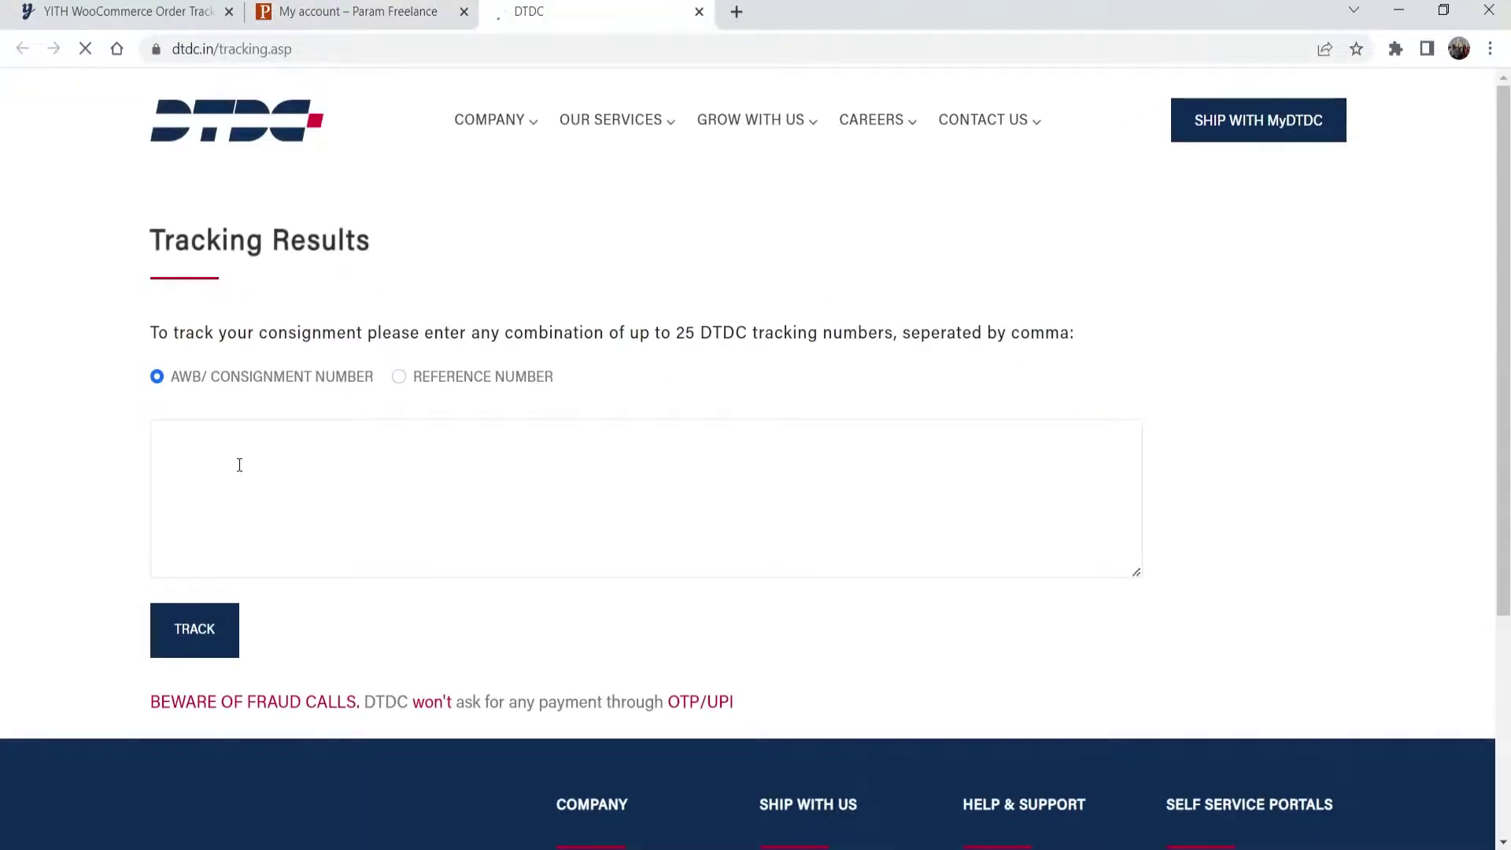
left_click(699, 11)
Switch back to Firefox, set the order's carrier to DHL and update the order.
key("alt+Tab")
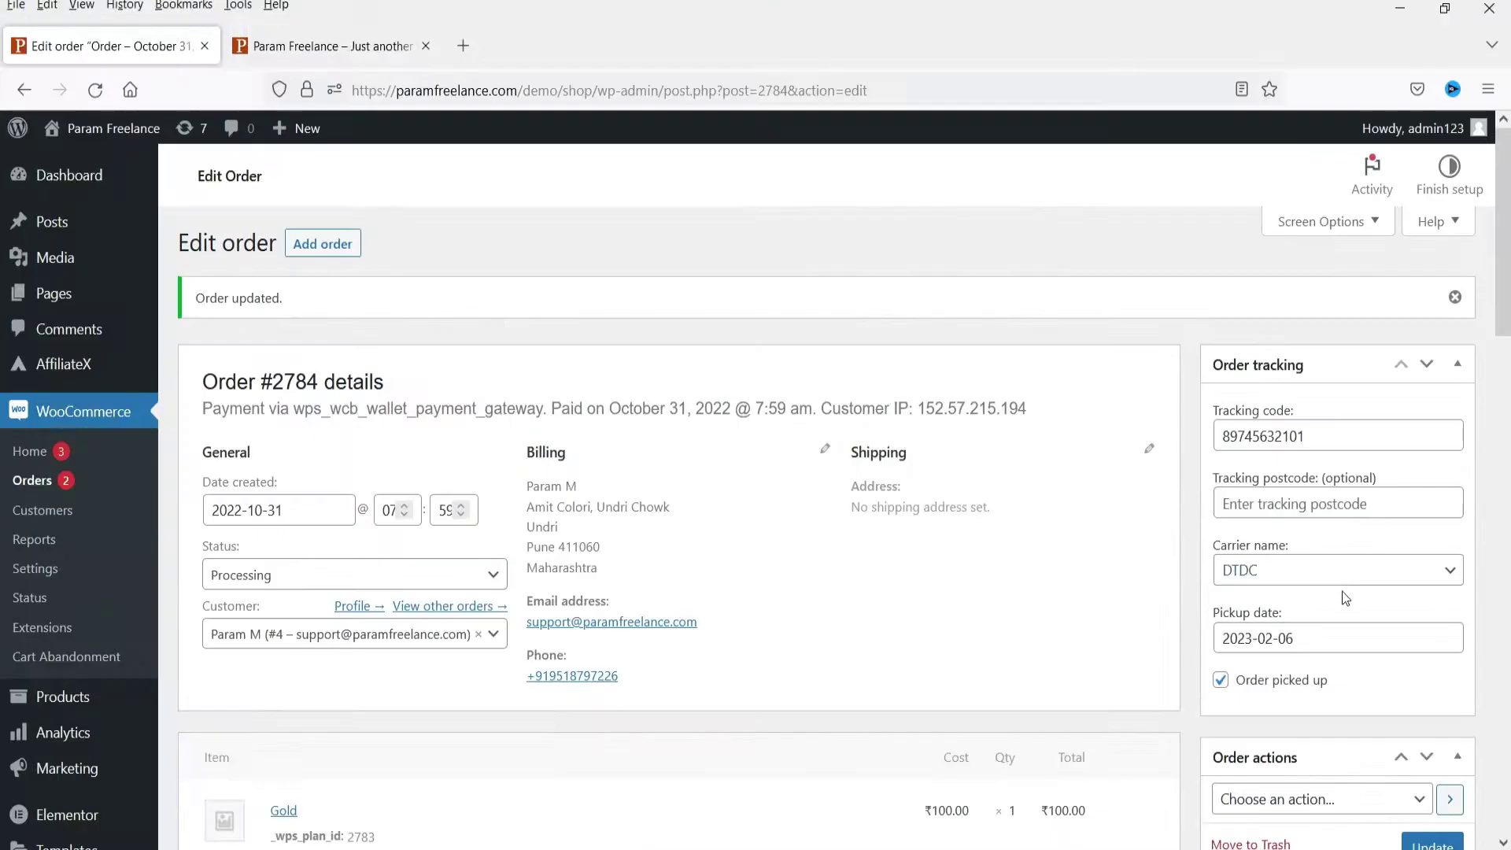
left_click(1302, 570)
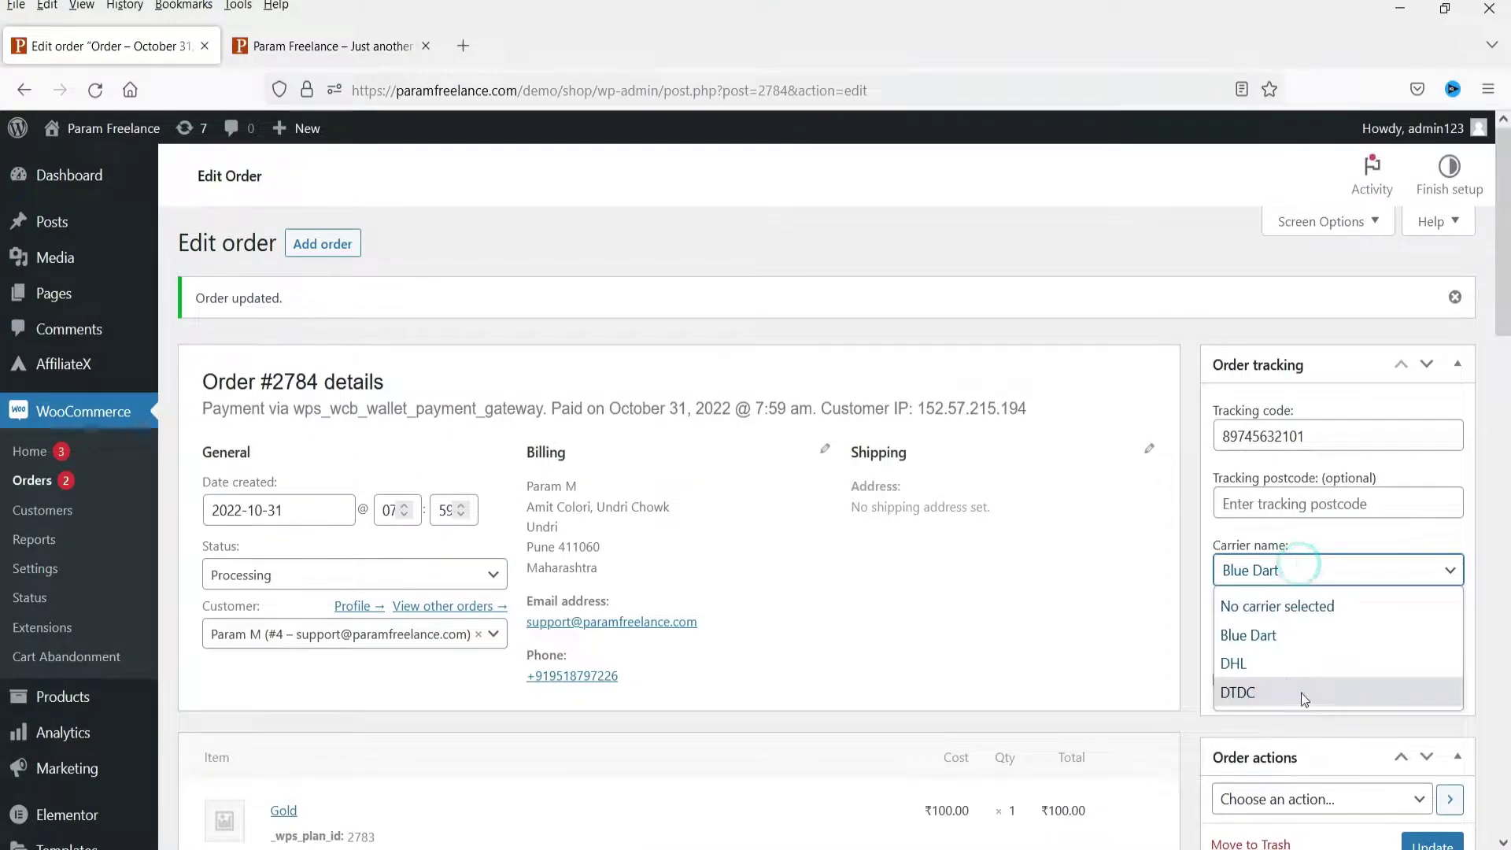
left_click(1280, 665)
scroll(1287, 653, "down", 3)
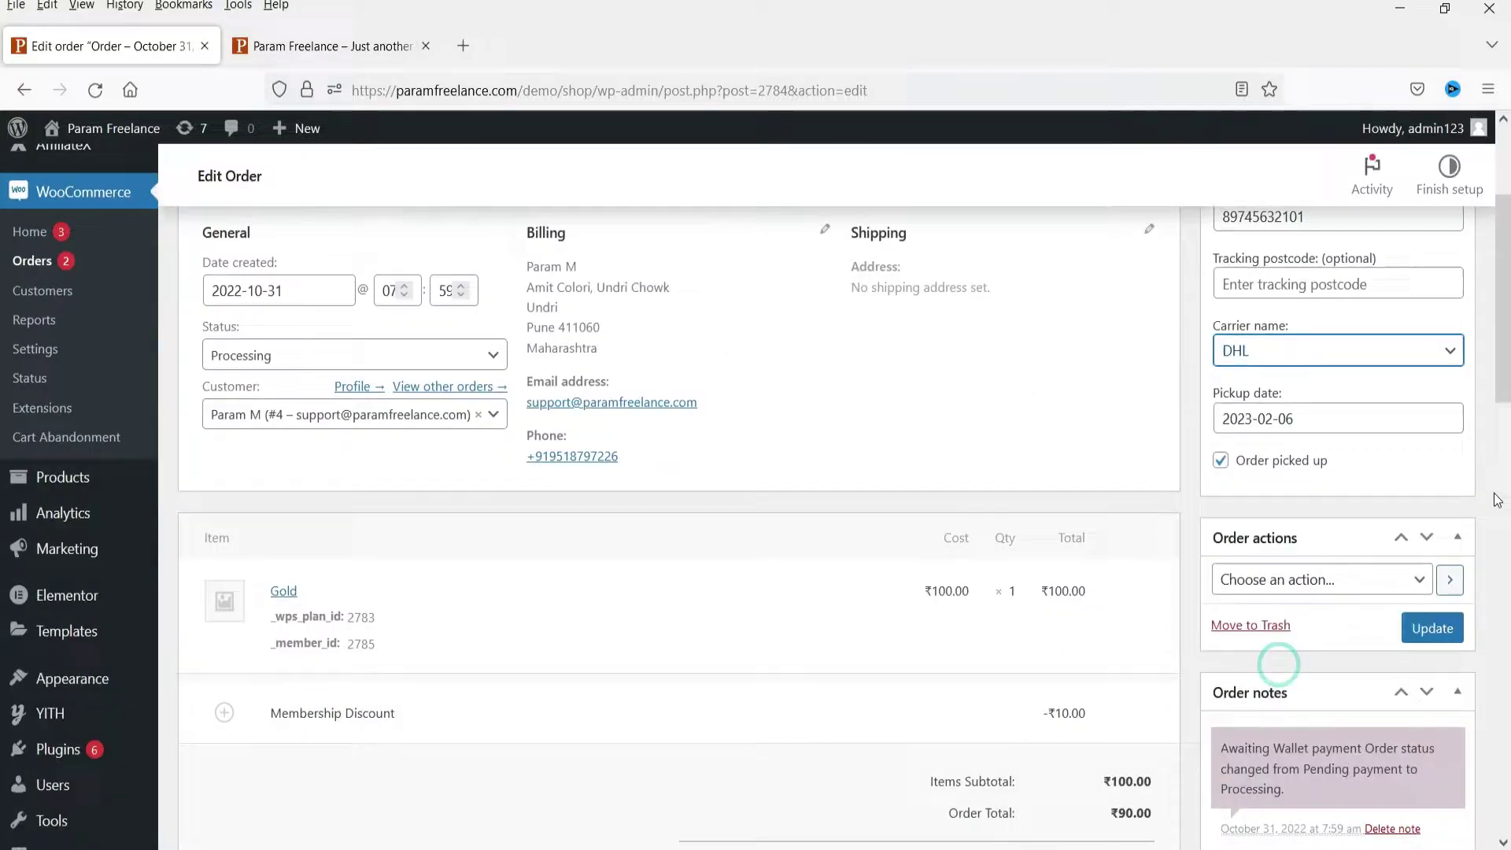
left_click(1431, 639)
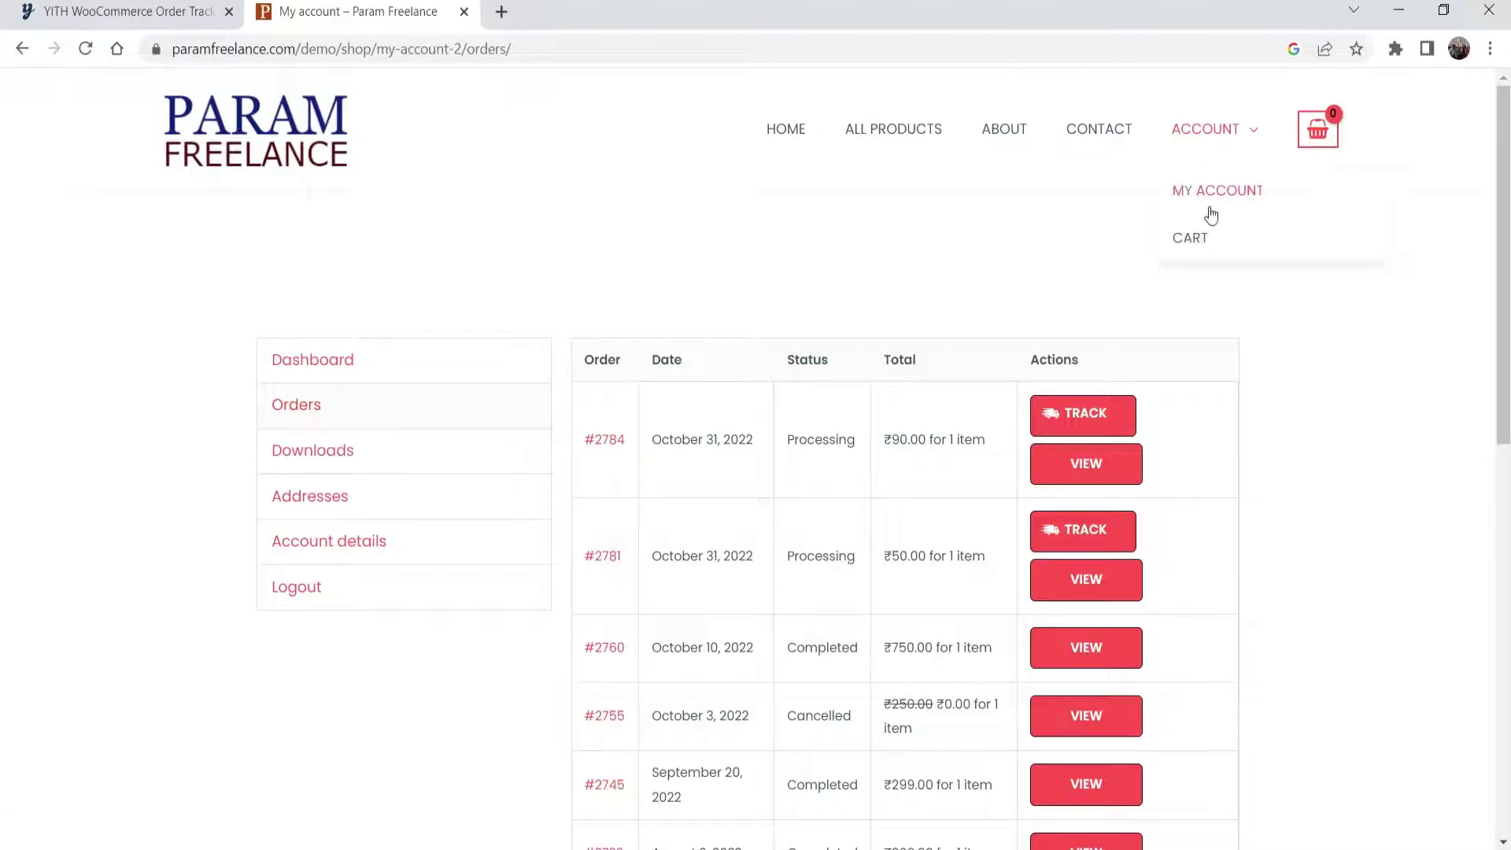
Open the newest order's tracking from the customer's orders page in Chrome, and browse the plugin's main overview on the YITH site.
left_click(1084, 413)
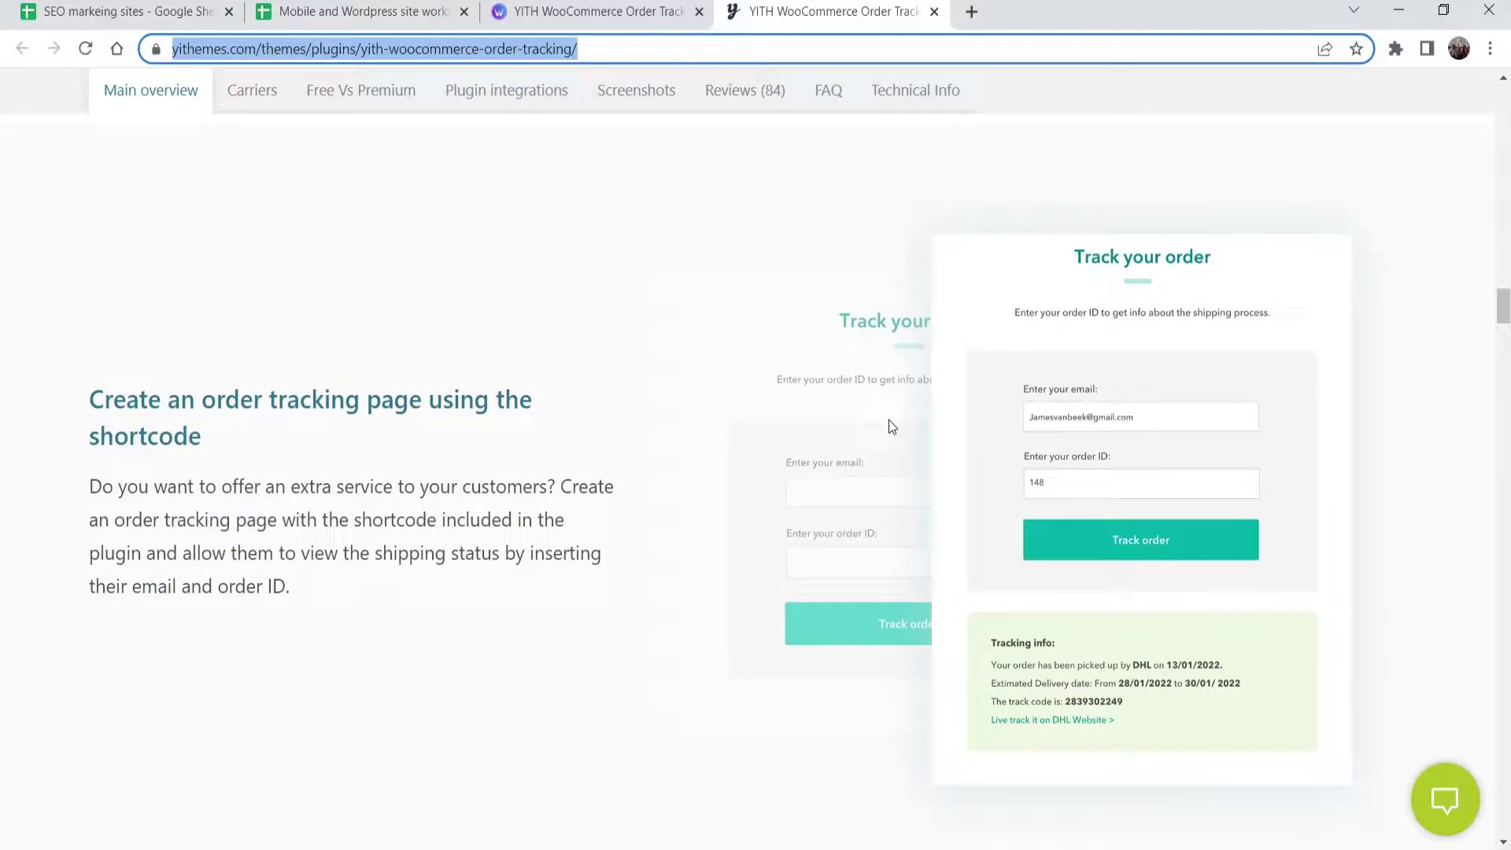
scroll(540, 338, "down", 10)
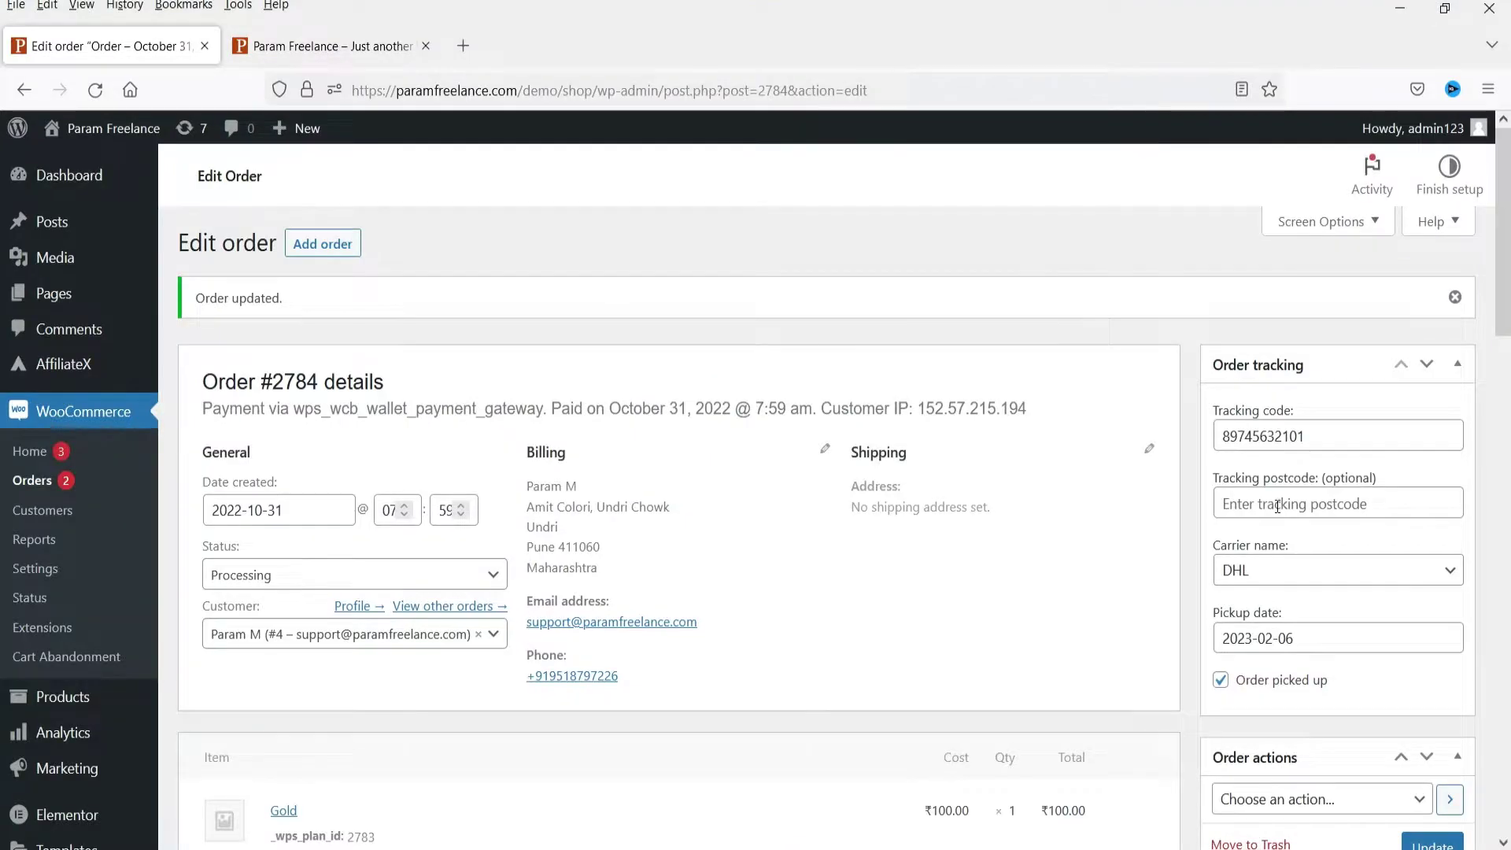
Select the entire tracking code in the order's tracking details in Firefox.
key("ctrl+a")
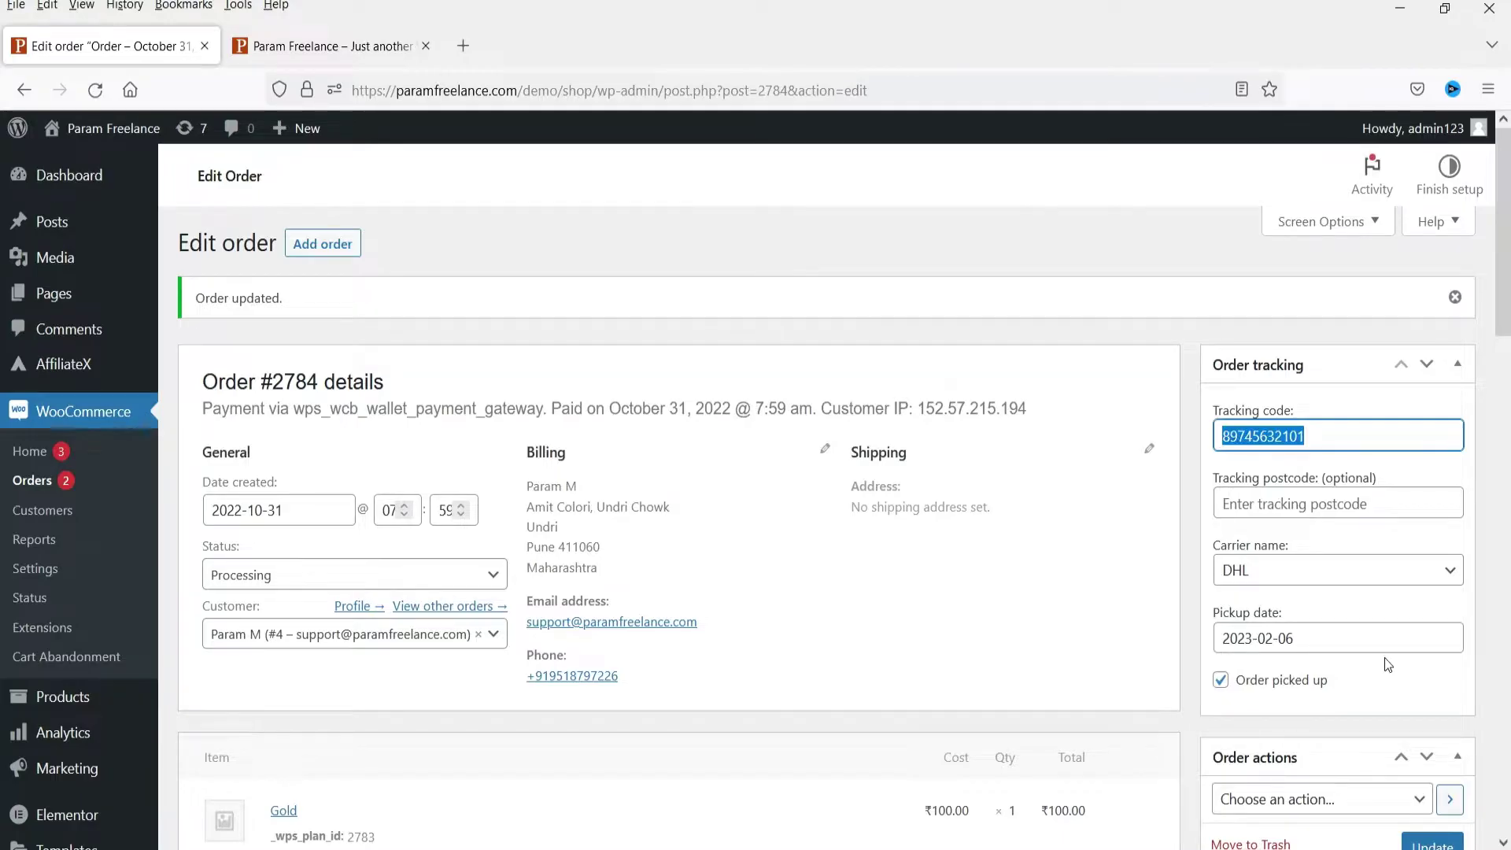